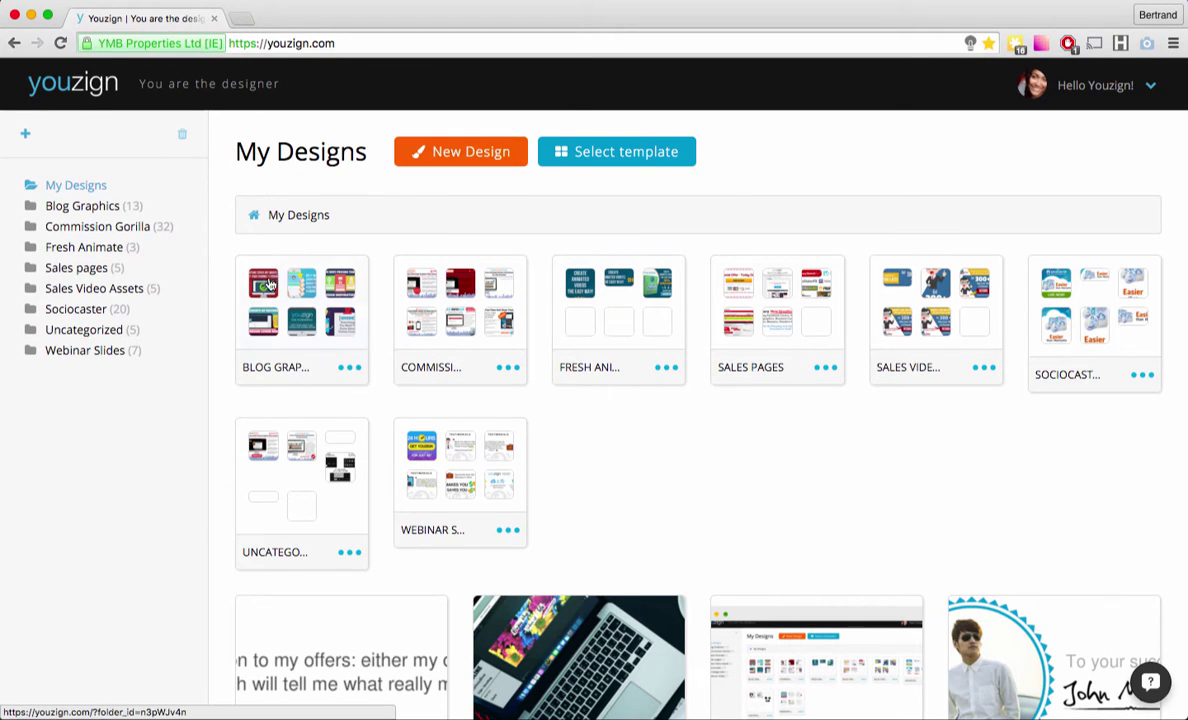
# Browse My Designs and add a new untitled folder
pyautogui.scroll(-3, 572, 303)
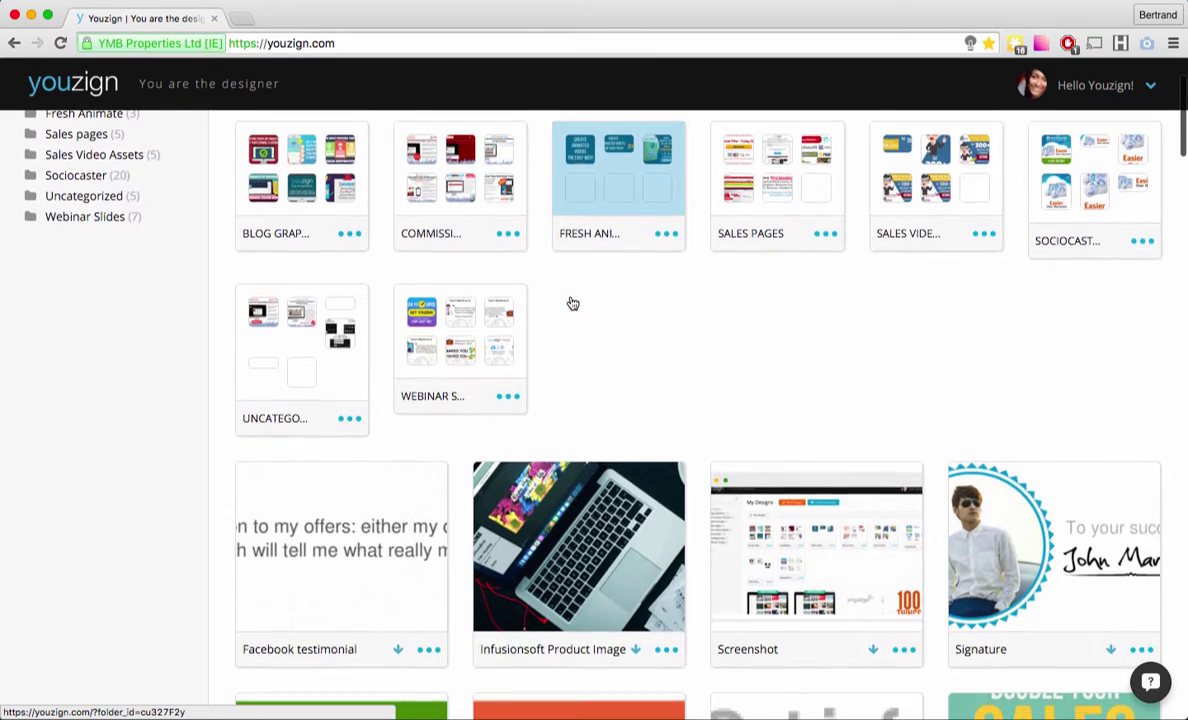
pyautogui.scroll(3, 572, 303)
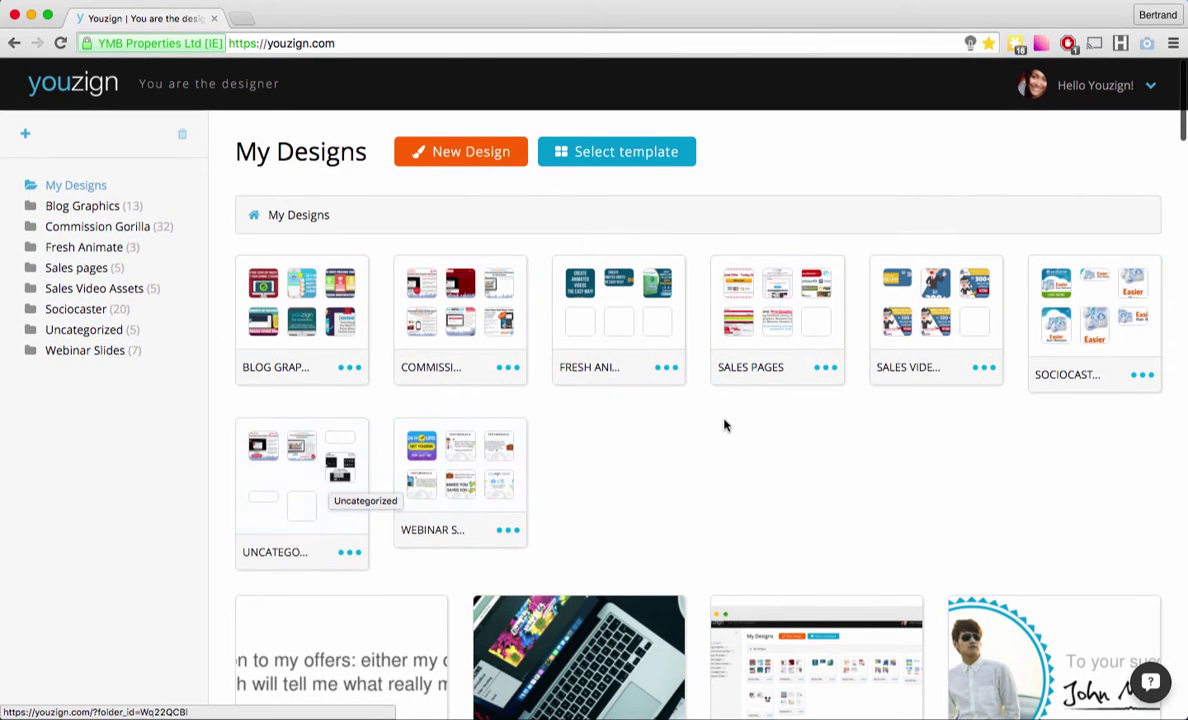
pyautogui.scroll(-8, 725, 425)
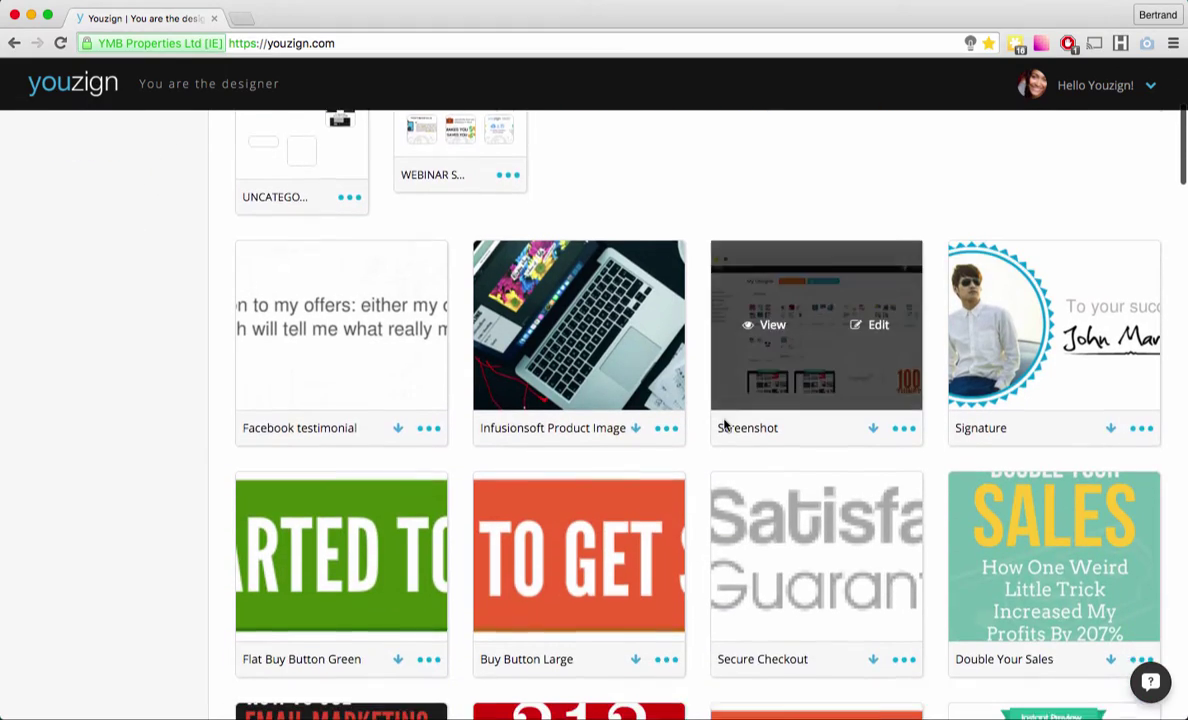
pyautogui.scroll(-8, 725, 425)
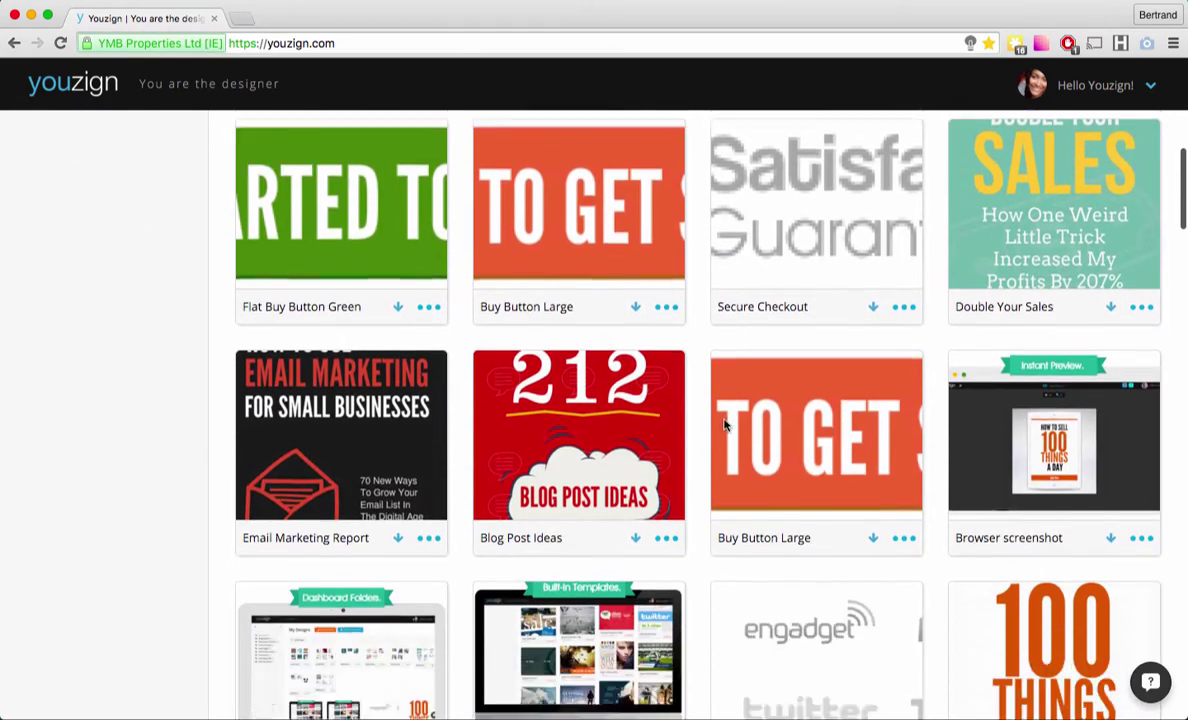
pyautogui.scroll(-15, 725, 425)
pyautogui.scroll(-8, 725, 425)
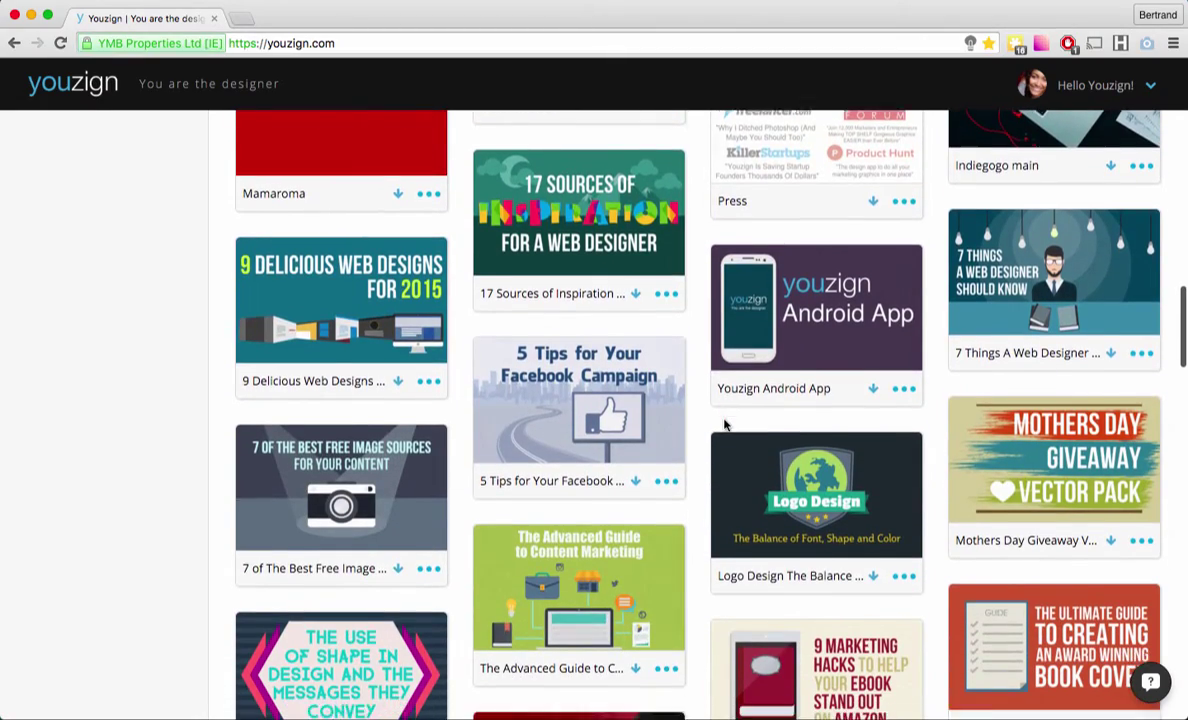
pyautogui.scroll(-13, 725, 425)
pyautogui.scroll(-10, 725, 412)
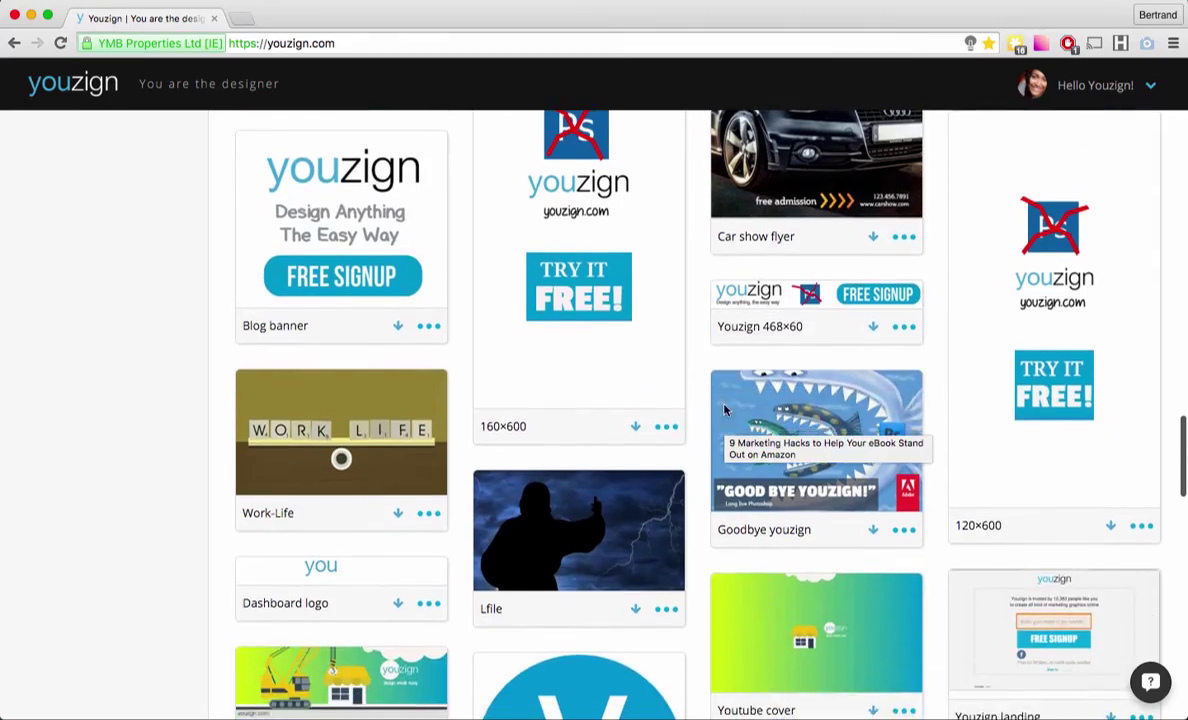
pyautogui.scroll(20, 725, 412)
pyautogui.scroll(8, 725, 407)
pyautogui.scroll(10, 725, 407)
pyautogui.scroll(10, 725, 407)
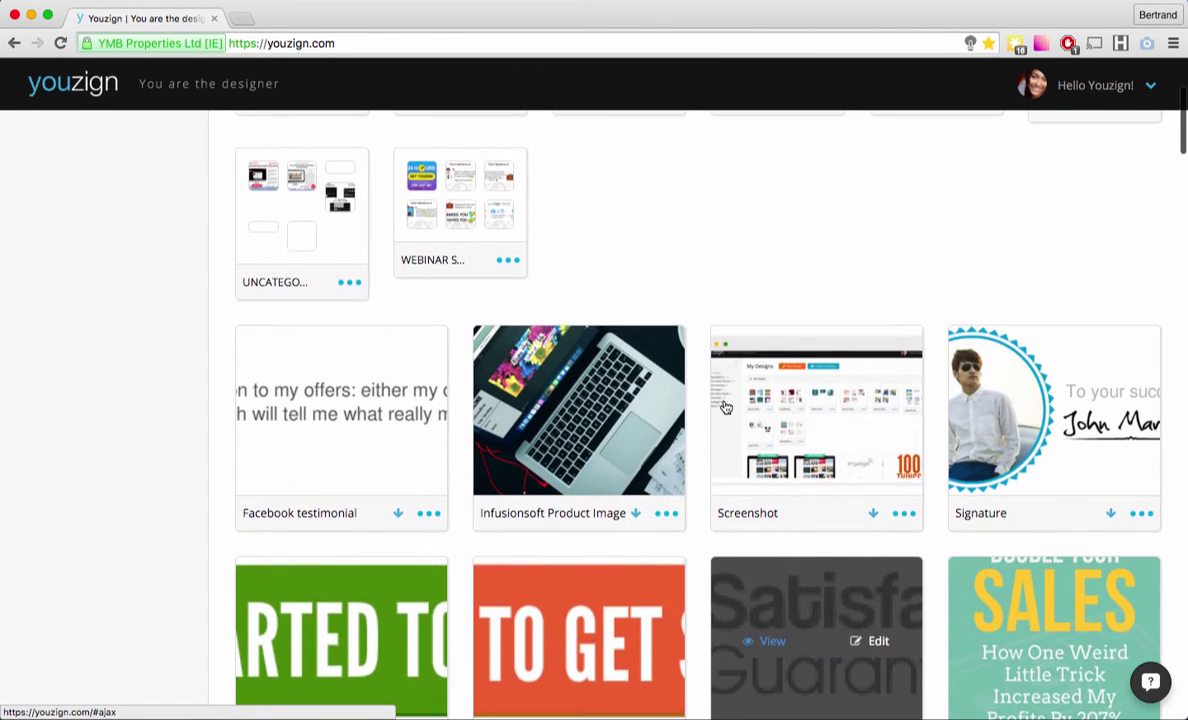
pyautogui.scroll(5, 725, 407)
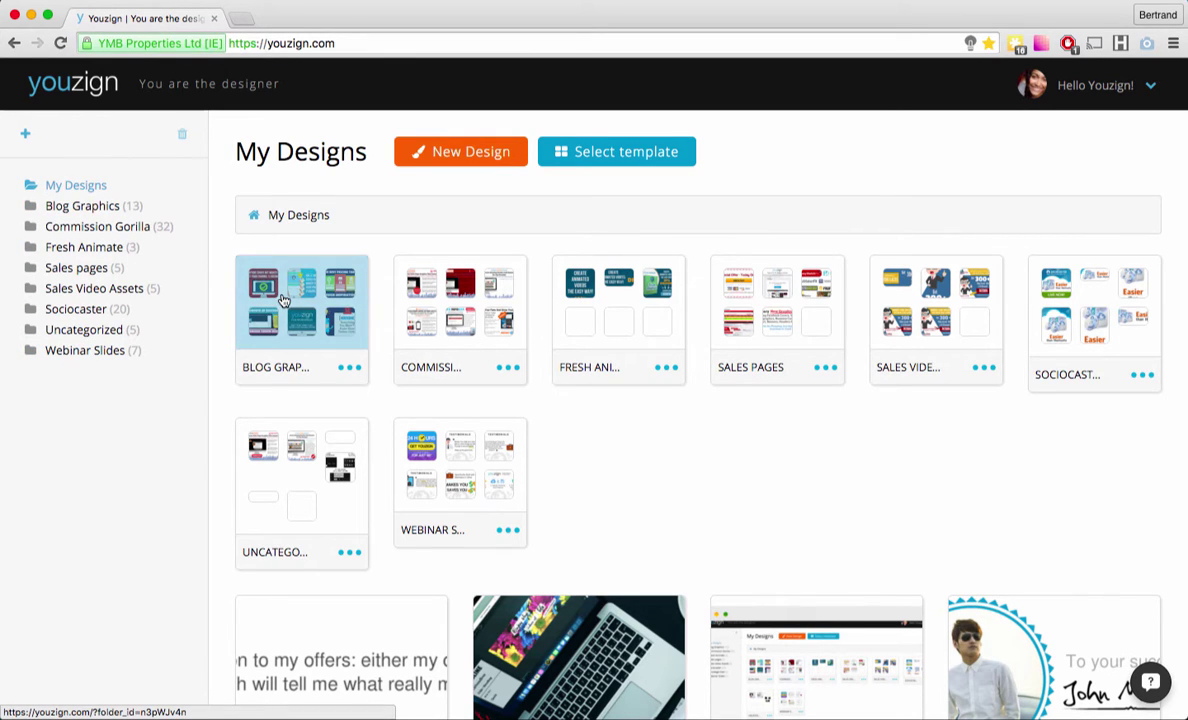
pyautogui.scroll(-1, 283, 303)
pyautogui.scroll(-1, 283, 303)
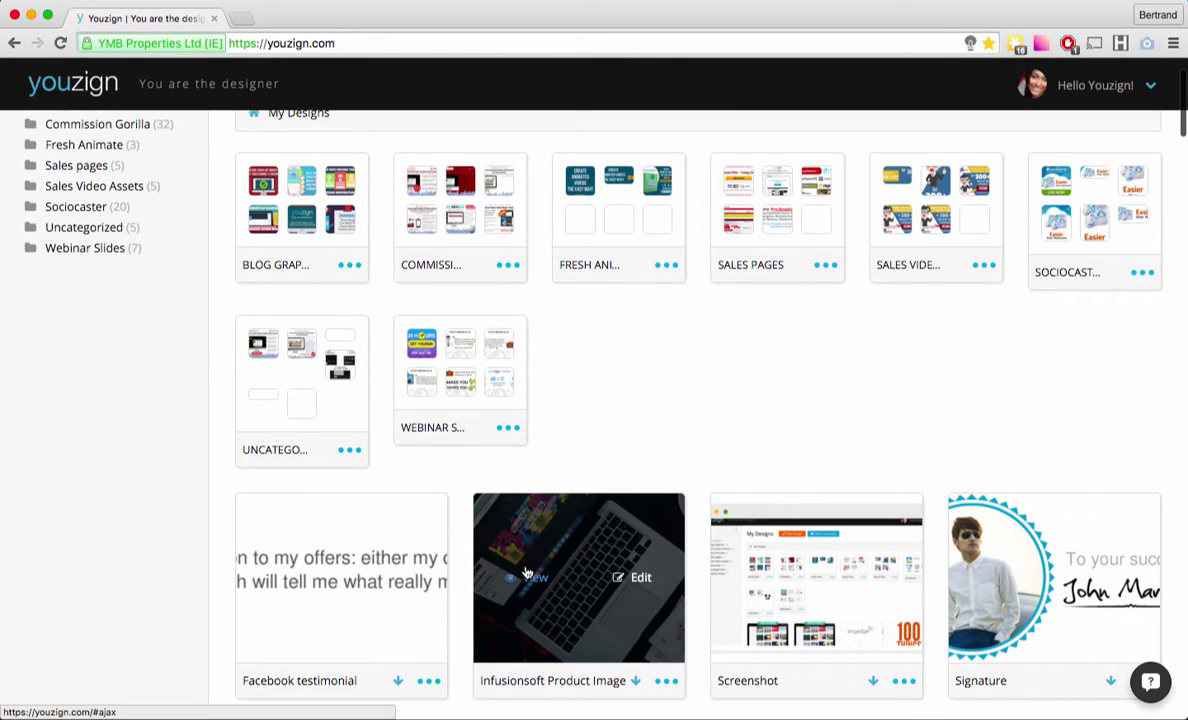
pyautogui.scroll(2, 521, 567)
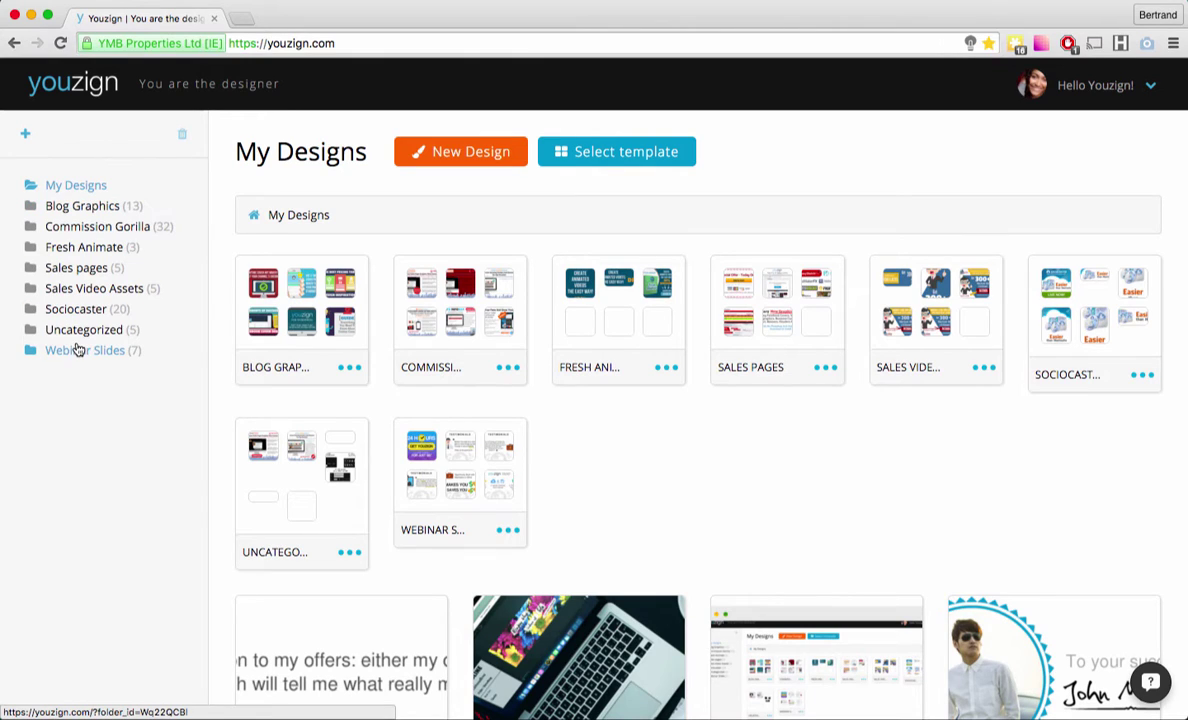
pyautogui.click(25, 137)
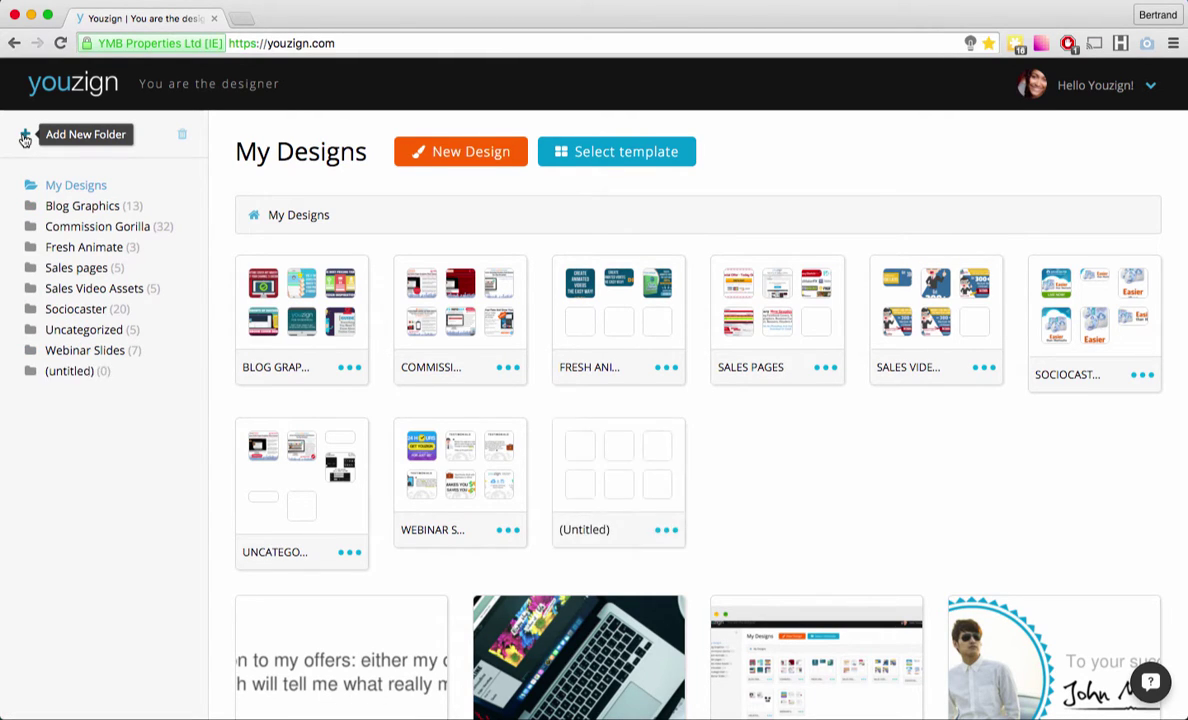
# Rename the untitled folder to 'Sales pages graphics' and save the new name
pyautogui.rightClick(55, 370)
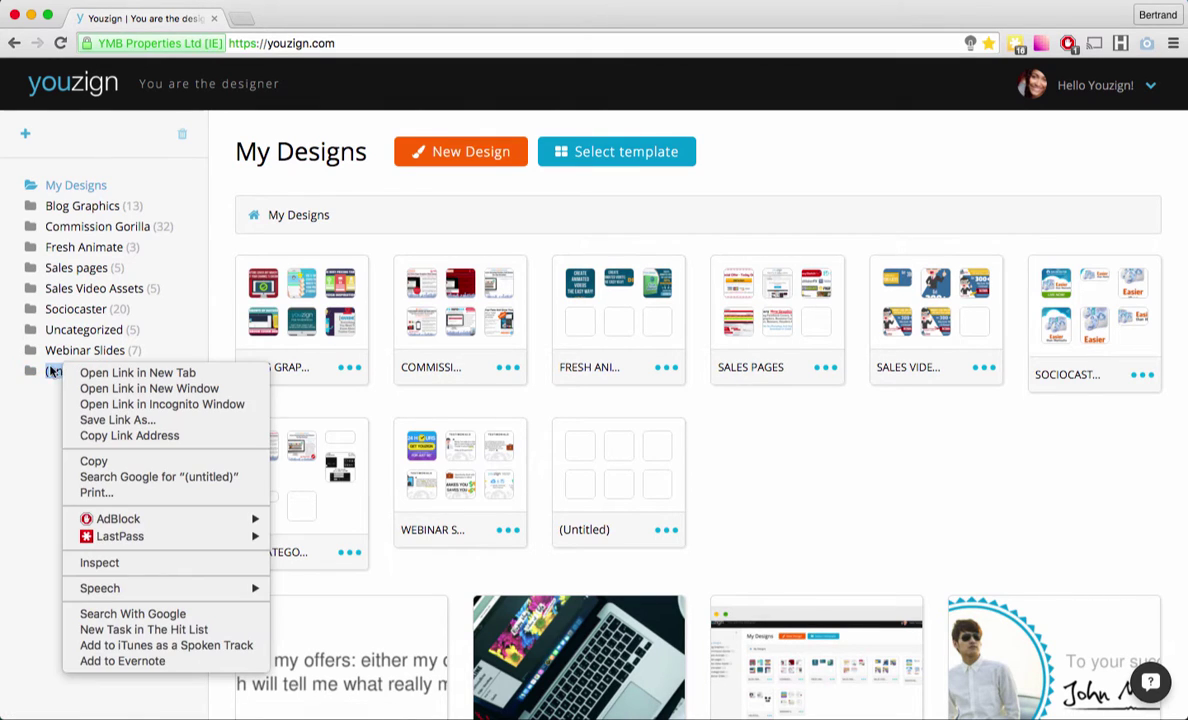
pyautogui.click(55, 371)
pyautogui.click(56, 373)
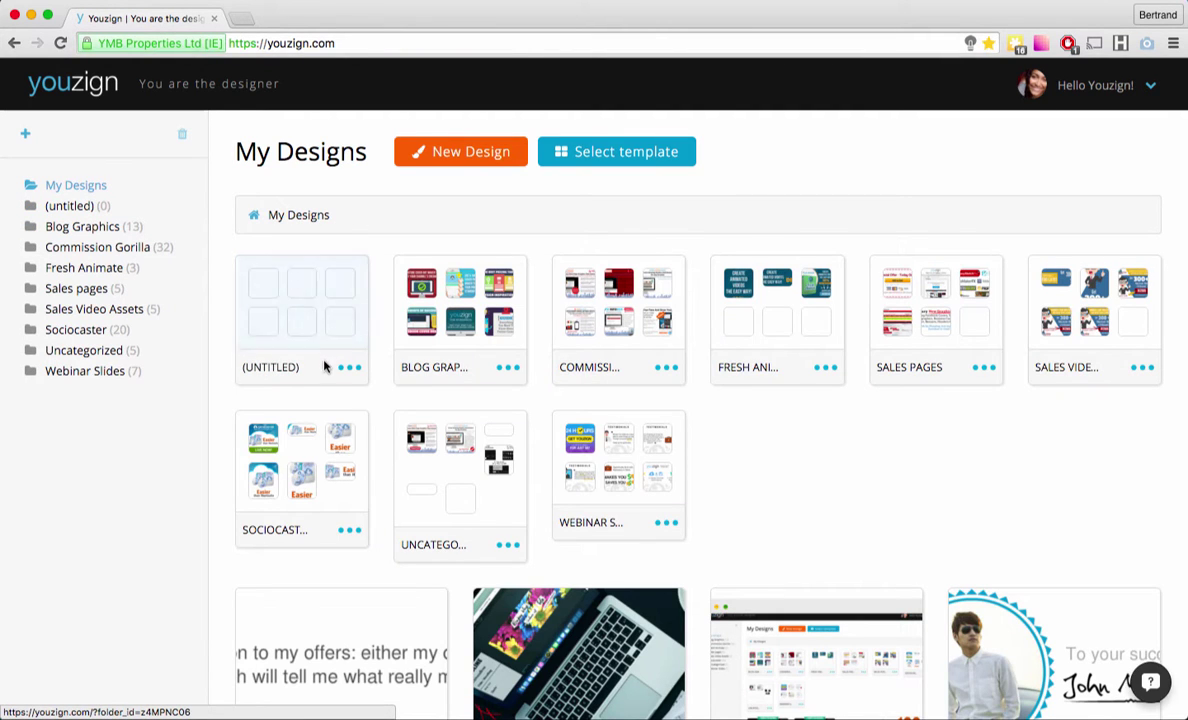
pyautogui.click(350, 369)
pyautogui.click(296, 393)
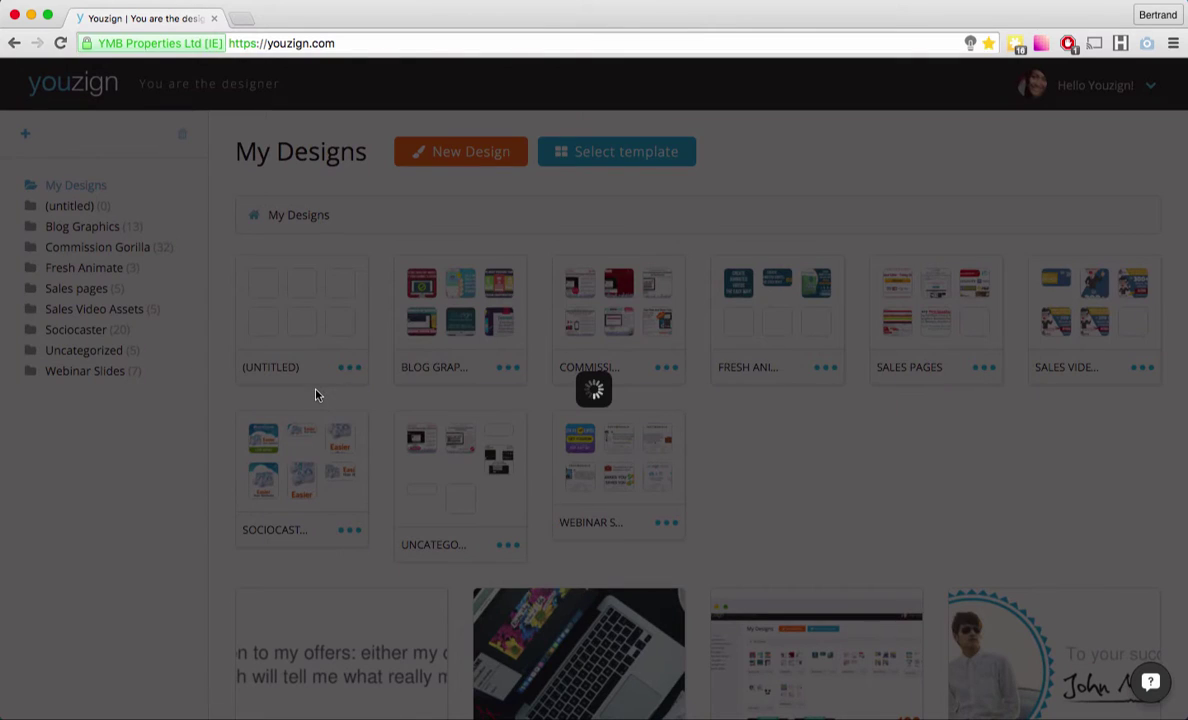
pyautogui.click(420, 399)
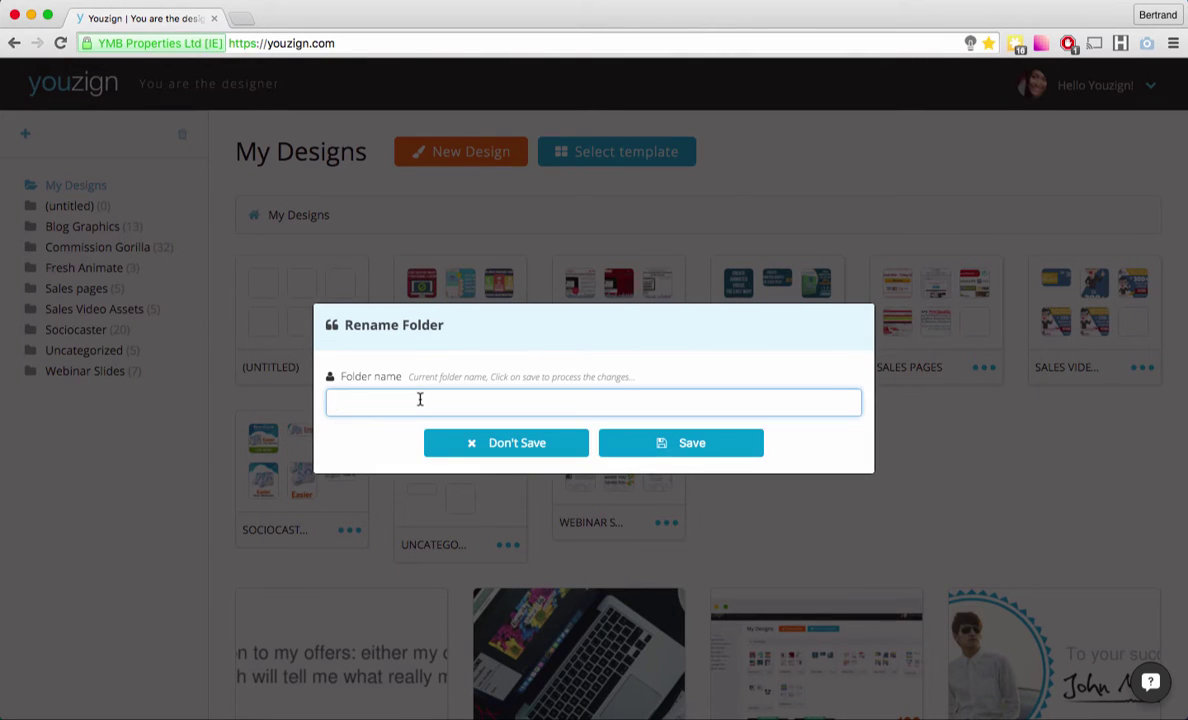
pyautogui.write('Sales pages graphics')
pyautogui.click(627, 443)
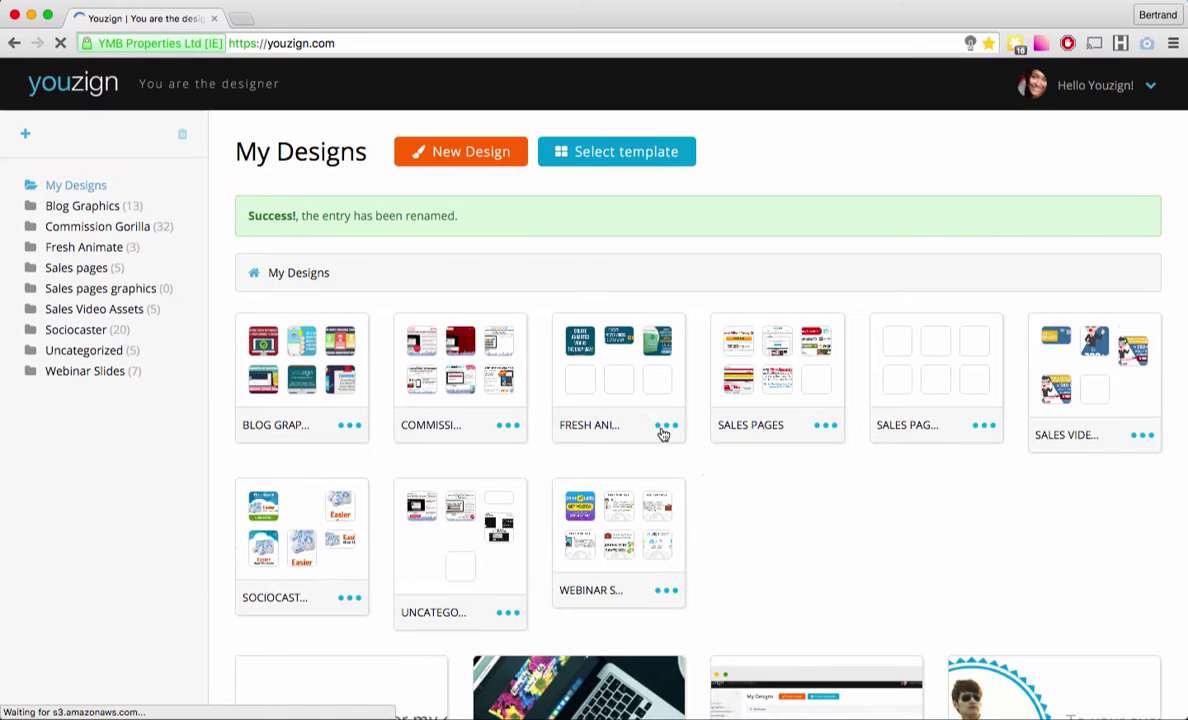
pyautogui.click(665, 427)
pyautogui.click(455, 281)
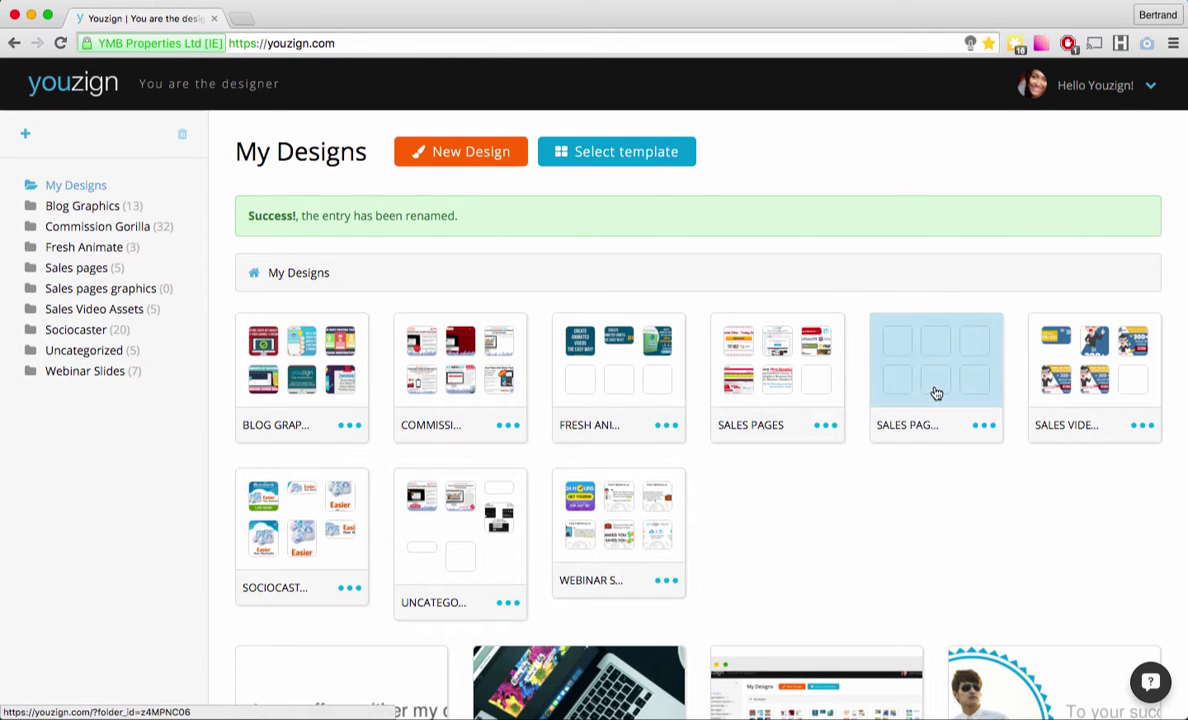
# Move the Facebook testimonial, Signature and Flat Buy Button Green designs into Sales pages graphics
pyautogui.scroll(-2, 919, 530)
pyautogui.scroll(-1, 919, 530)
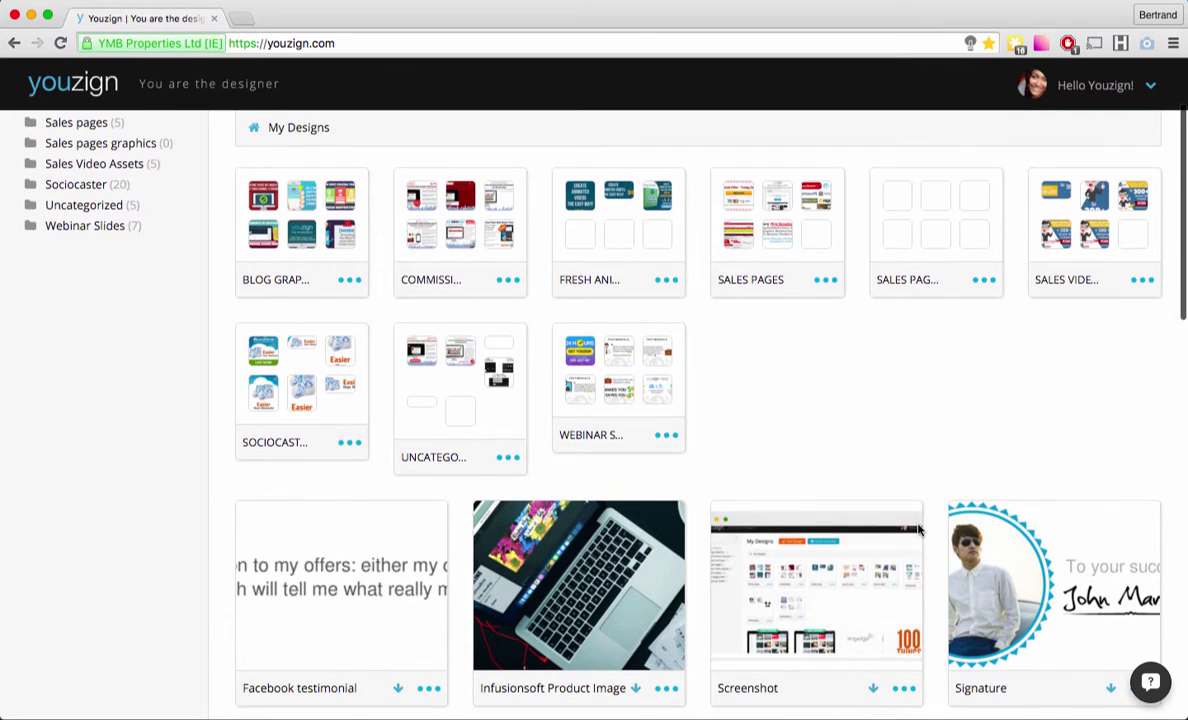
pyautogui.scroll(-1, 790, 522)
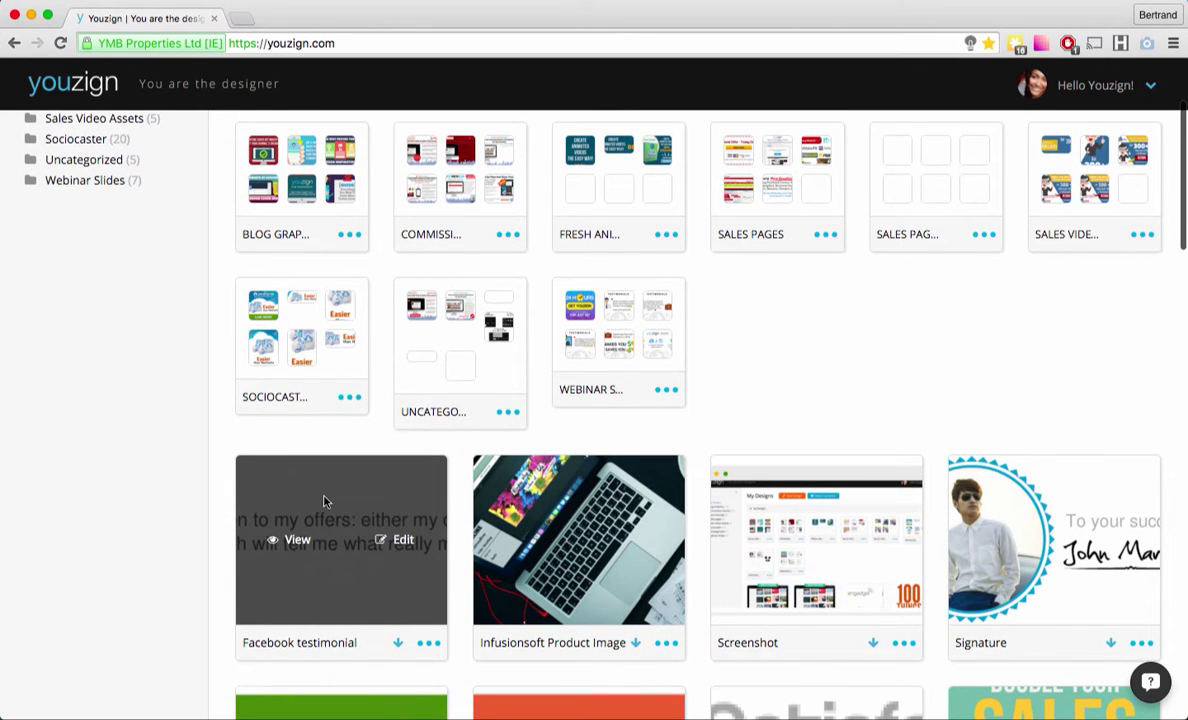
pyautogui.moveTo(326, 499); pyautogui.dragTo(915, 173)
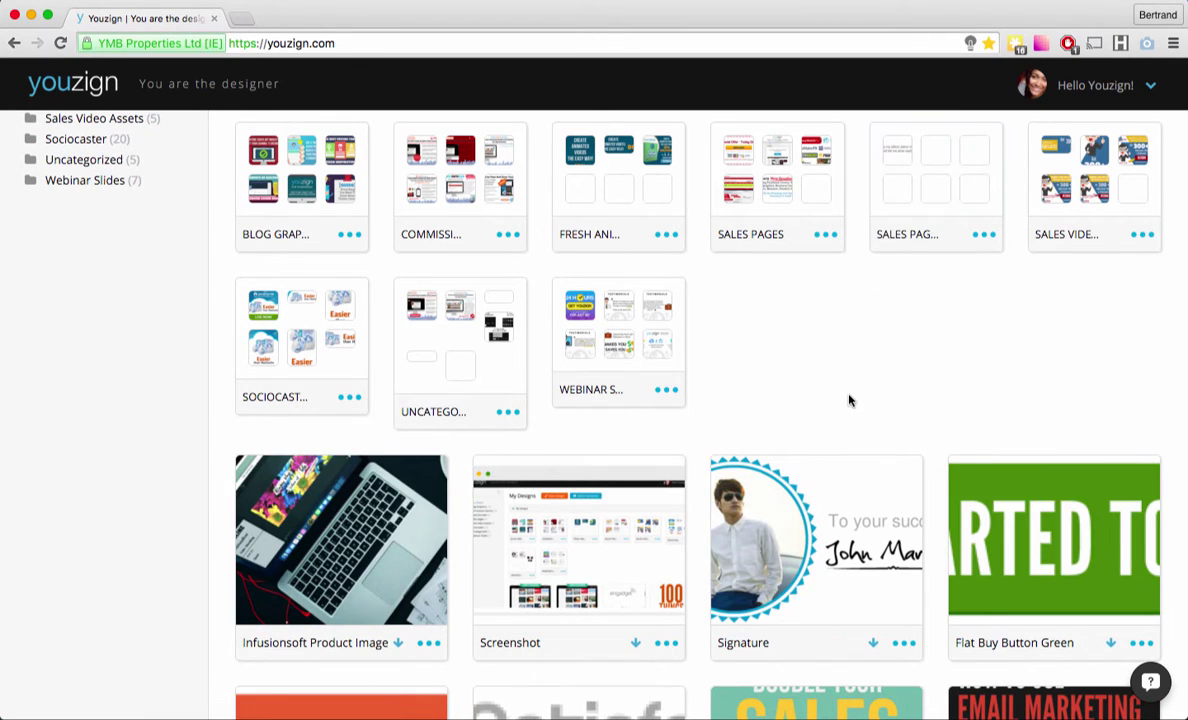
pyautogui.moveTo(825, 493)
pyautogui.mouseDown()
pyautogui.moveTo(955, 212)
pyautogui.moveTo(921, 161)
pyautogui.mouseUp()
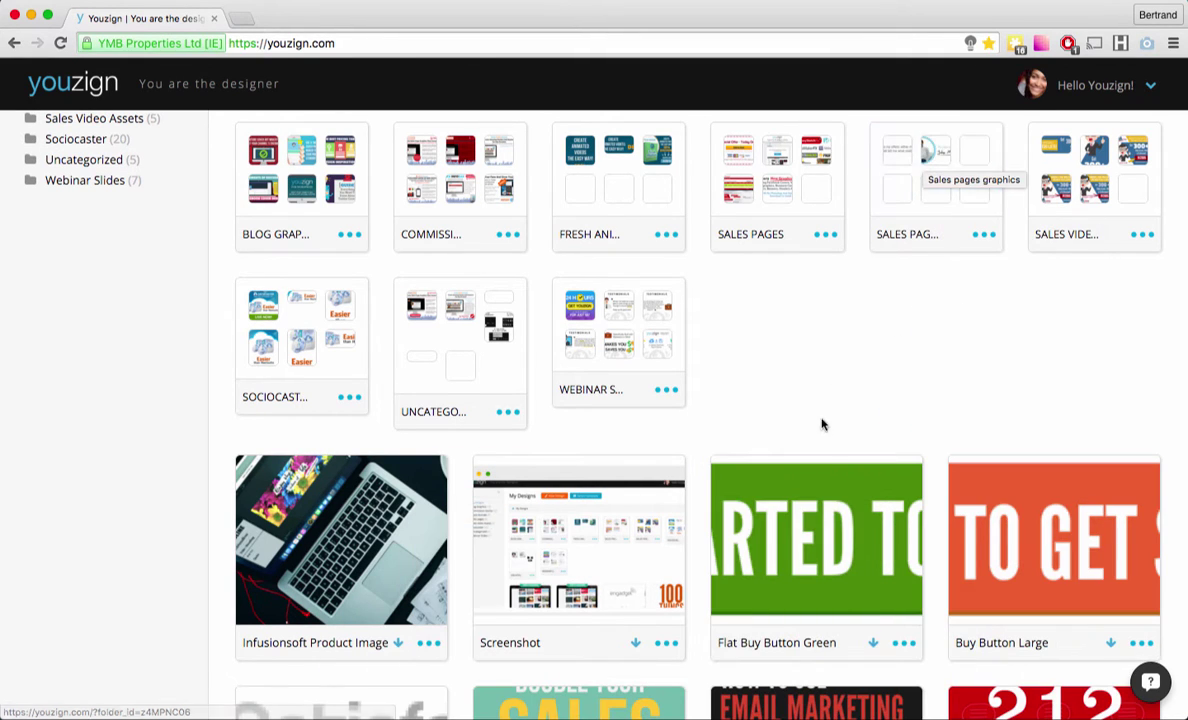
pyautogui.moveTo(837, 503); pyautogui.dragTo(920, 178)
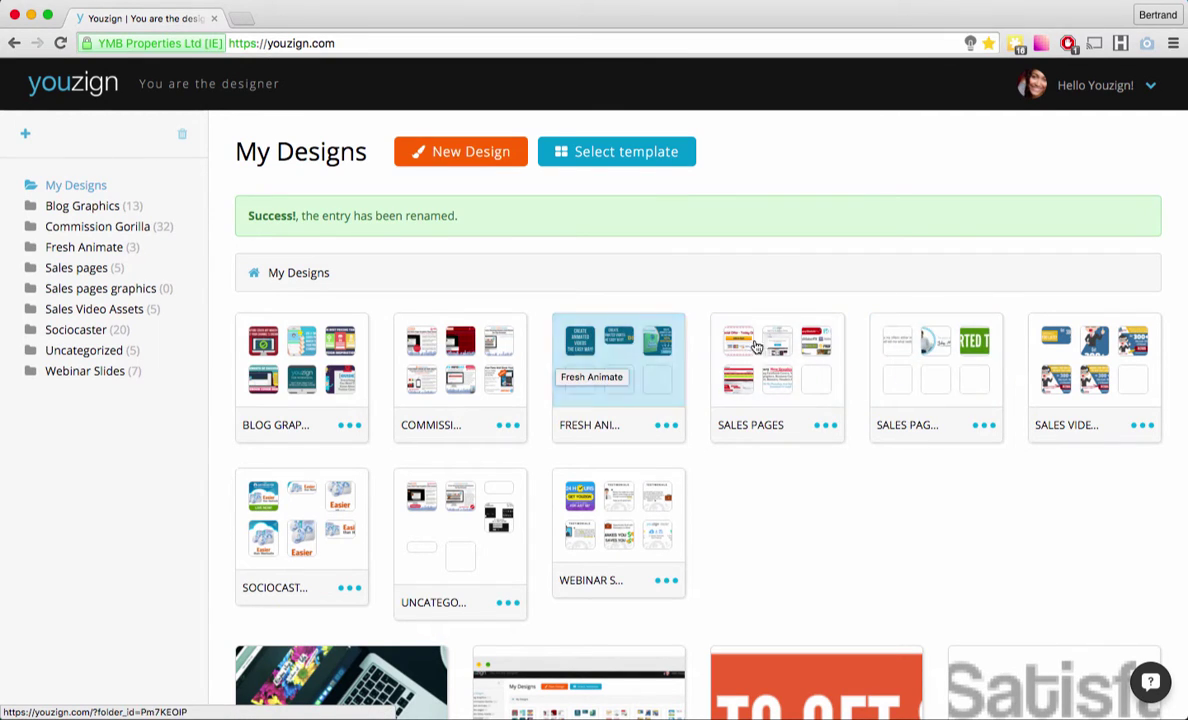
pyautogui.click(902, 365)
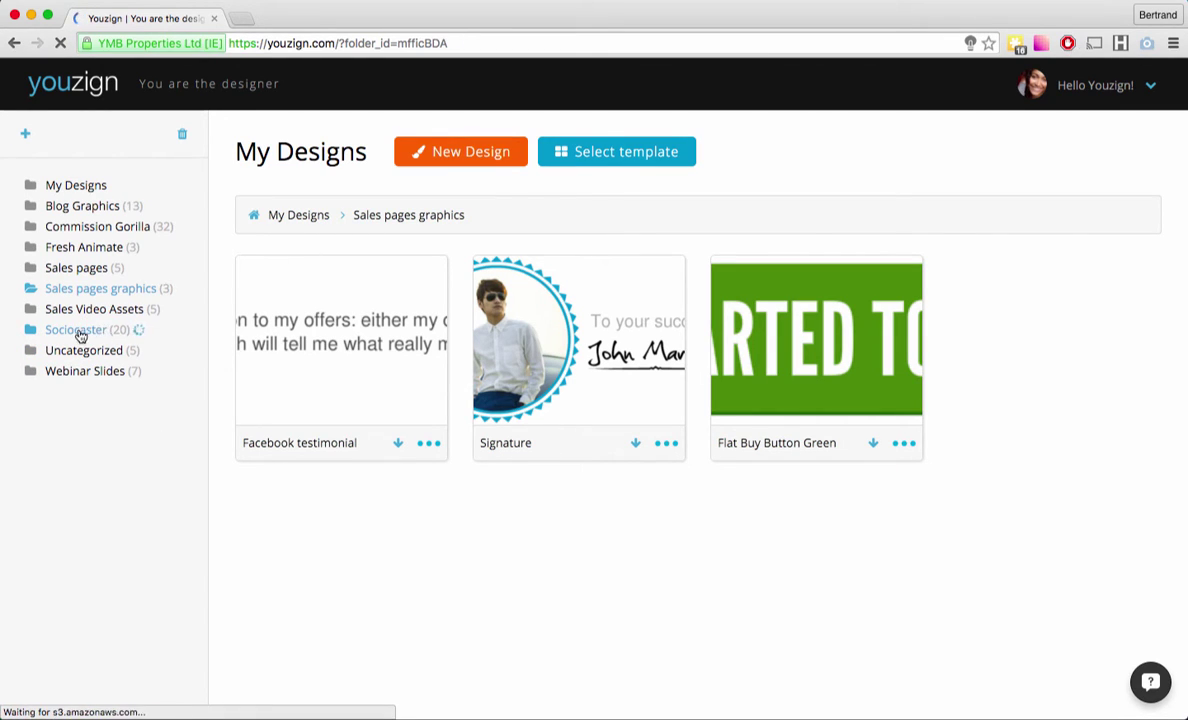
pyautogui.moveTo(314, 338)
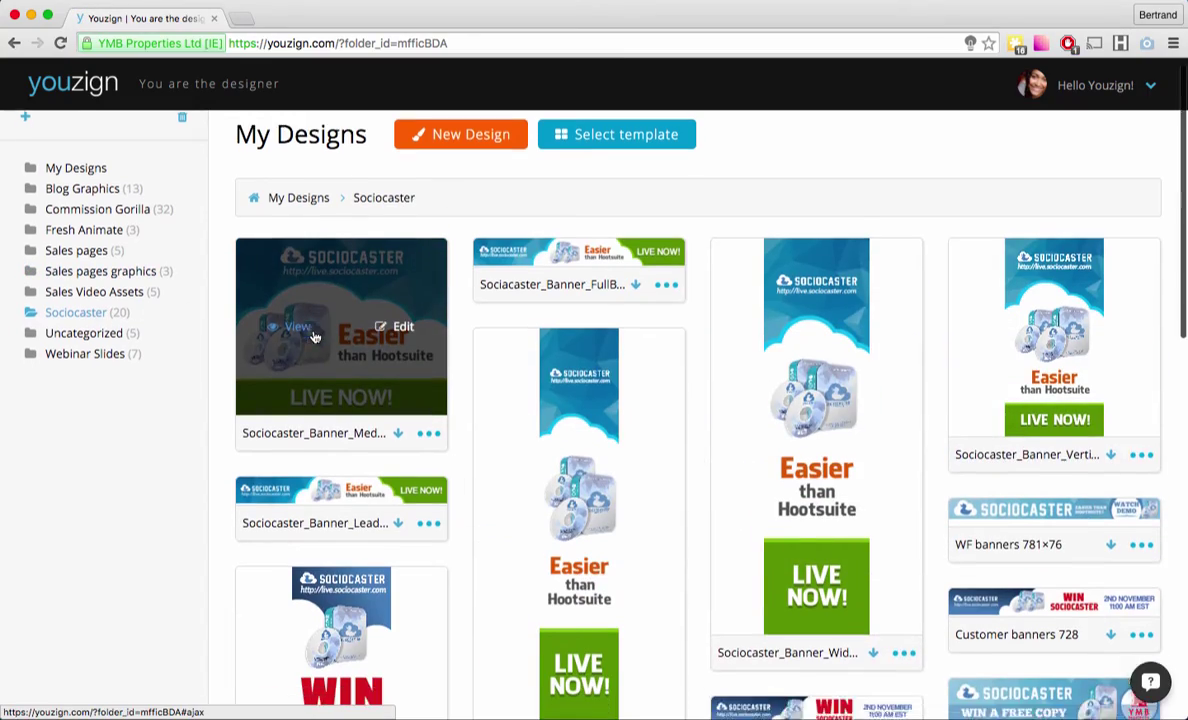
pyautogui.scroll(-10, 314, 338)
pyautogui.scroll(10, 314, 338)
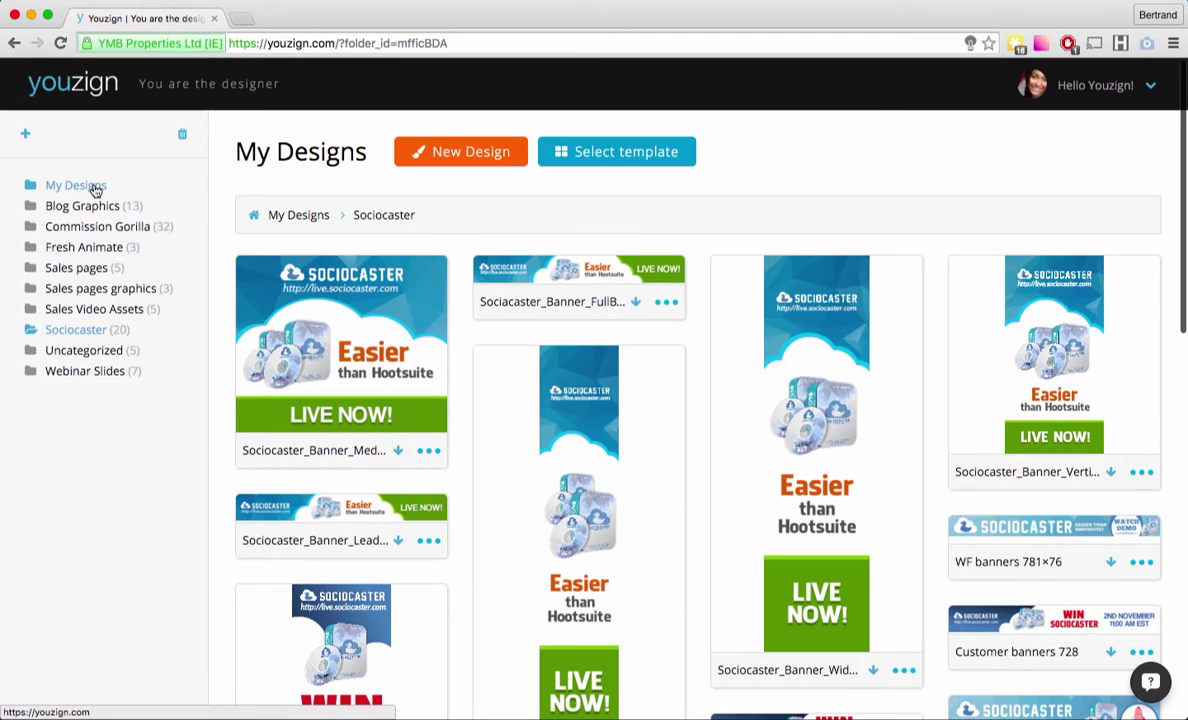
pyautogui.click(95, 188)
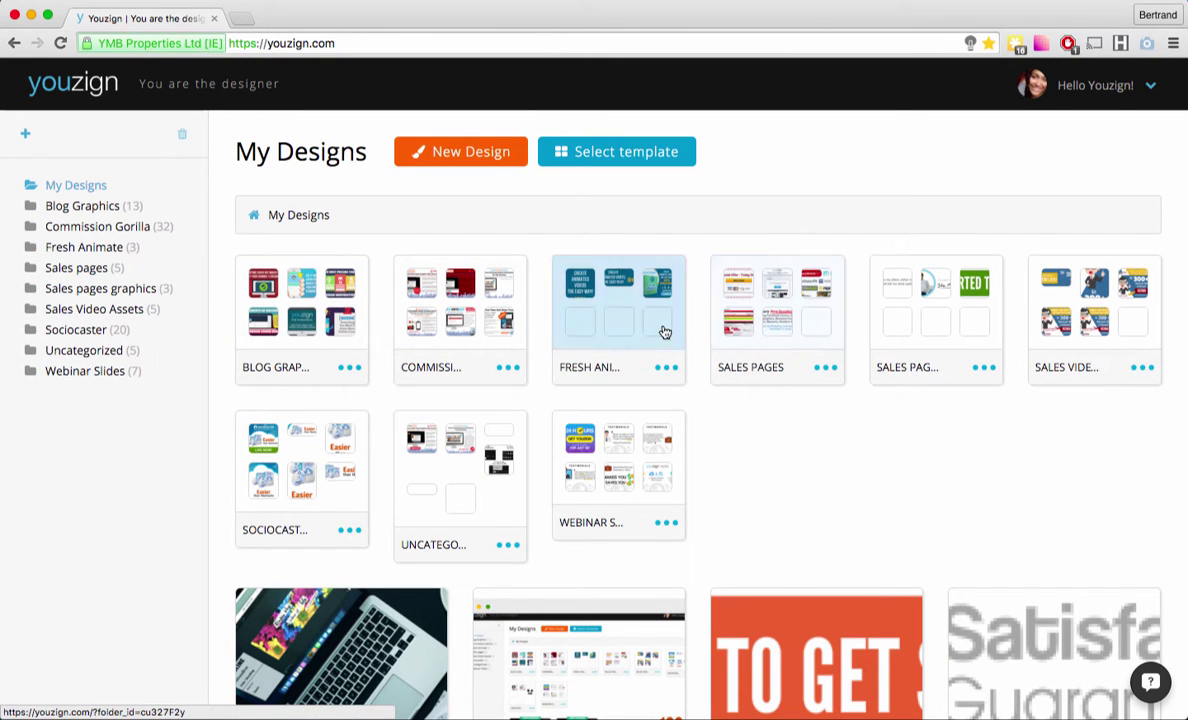
pyautogui.scroll(-2, 664, 331)
pyautogui.scroll(-1, 664, 331)
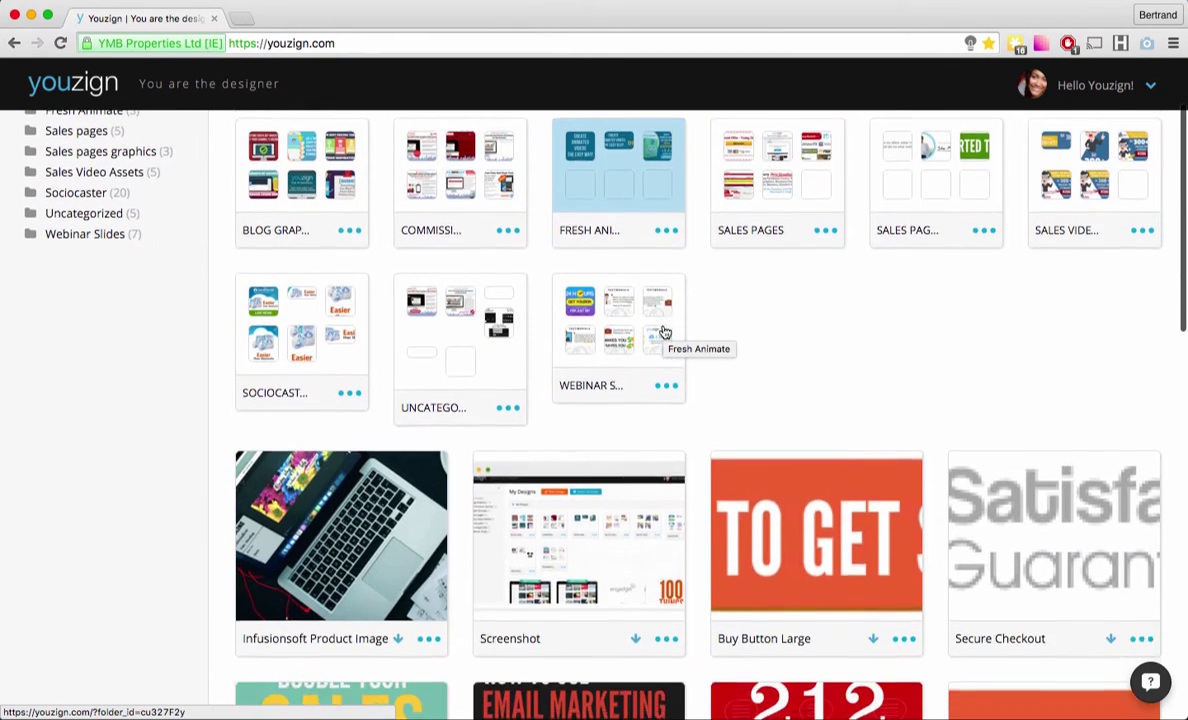
pyautogui.scroll(3, 664, 331)
pyautogui.scroll(-5, 664, 331)
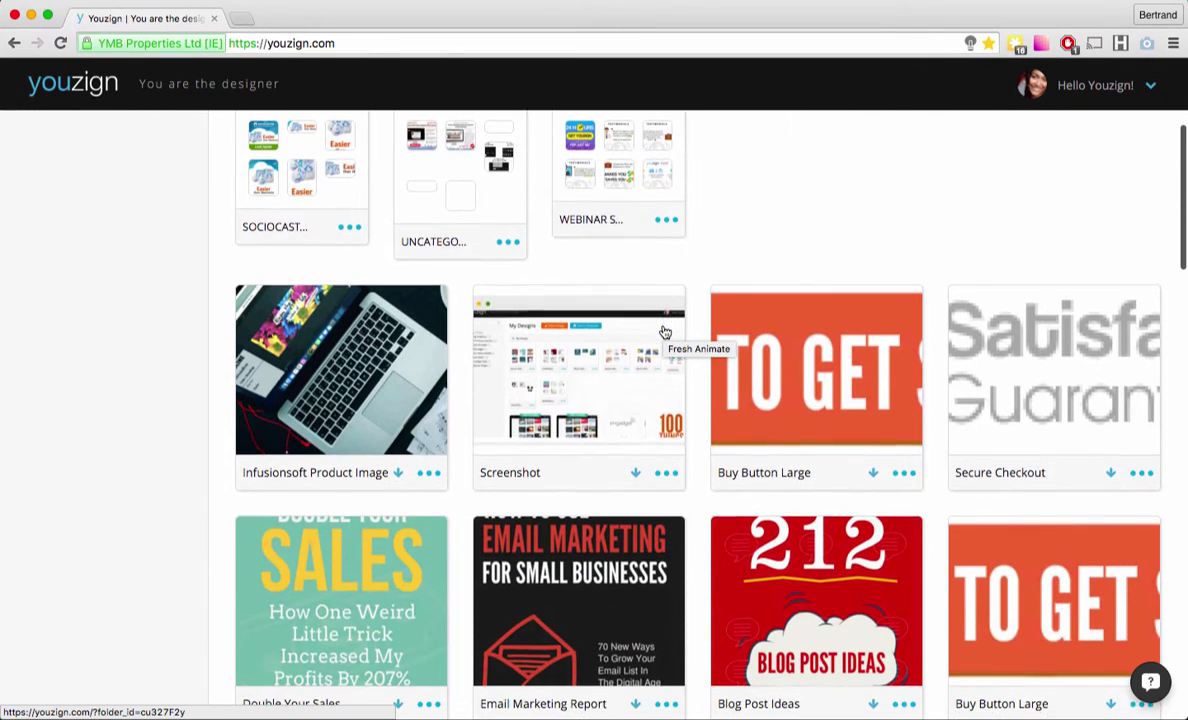
pyautogui.moveTo(655, 330)
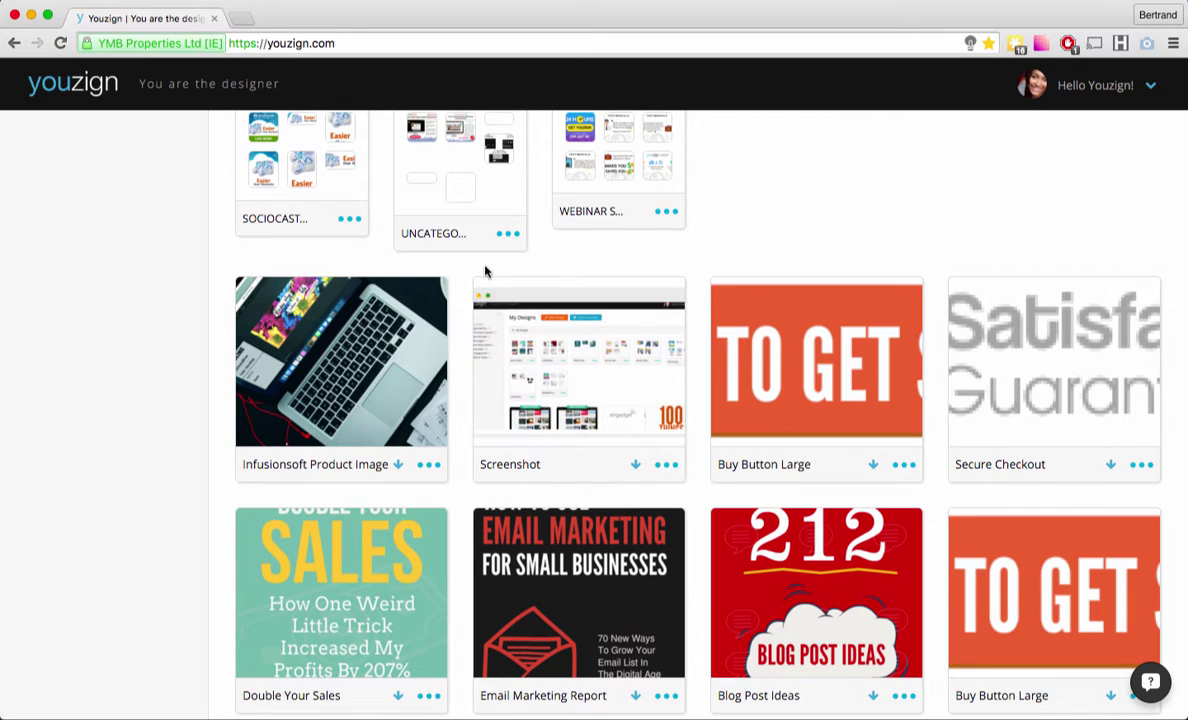
pyautogui.scroll(-6, 485, 270)
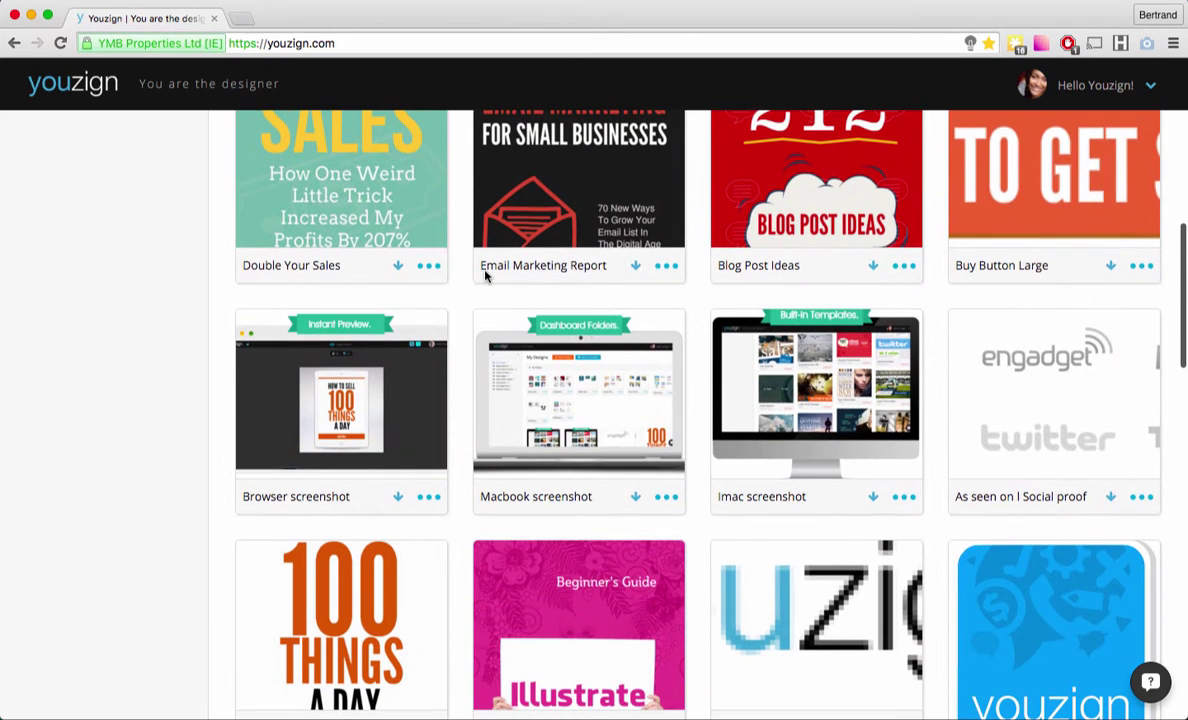
pyautogui.moveTo(549, 362)
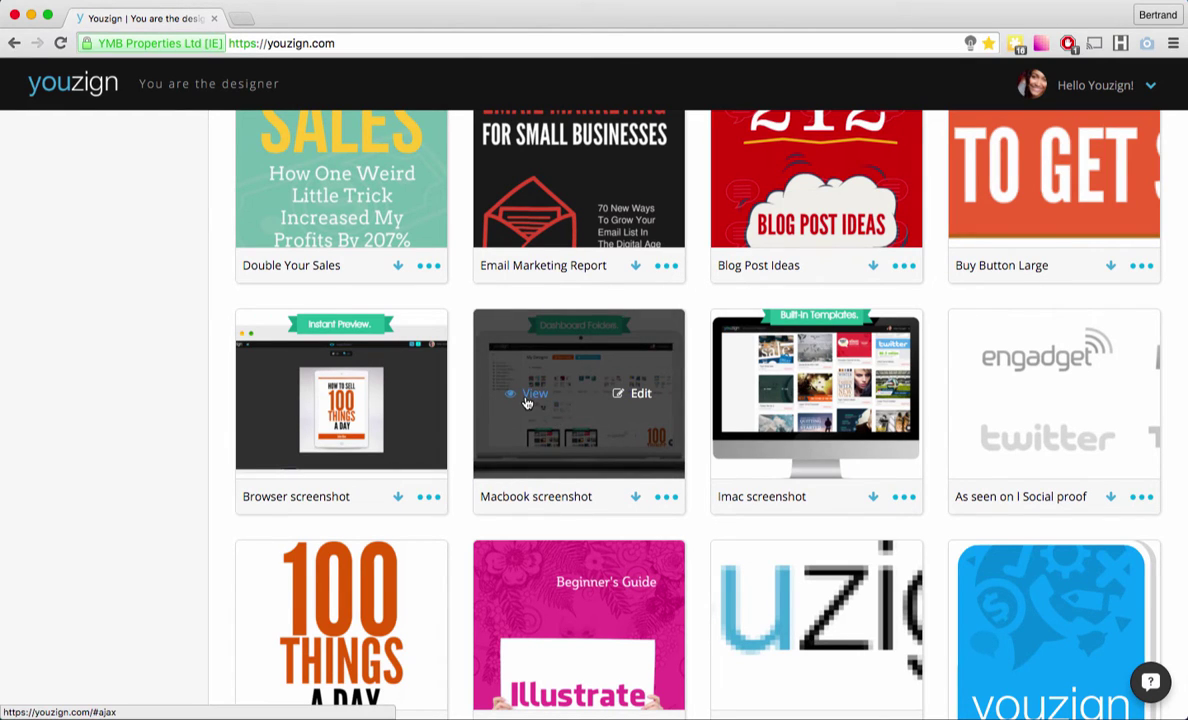
pyautogui.click(672, 500)
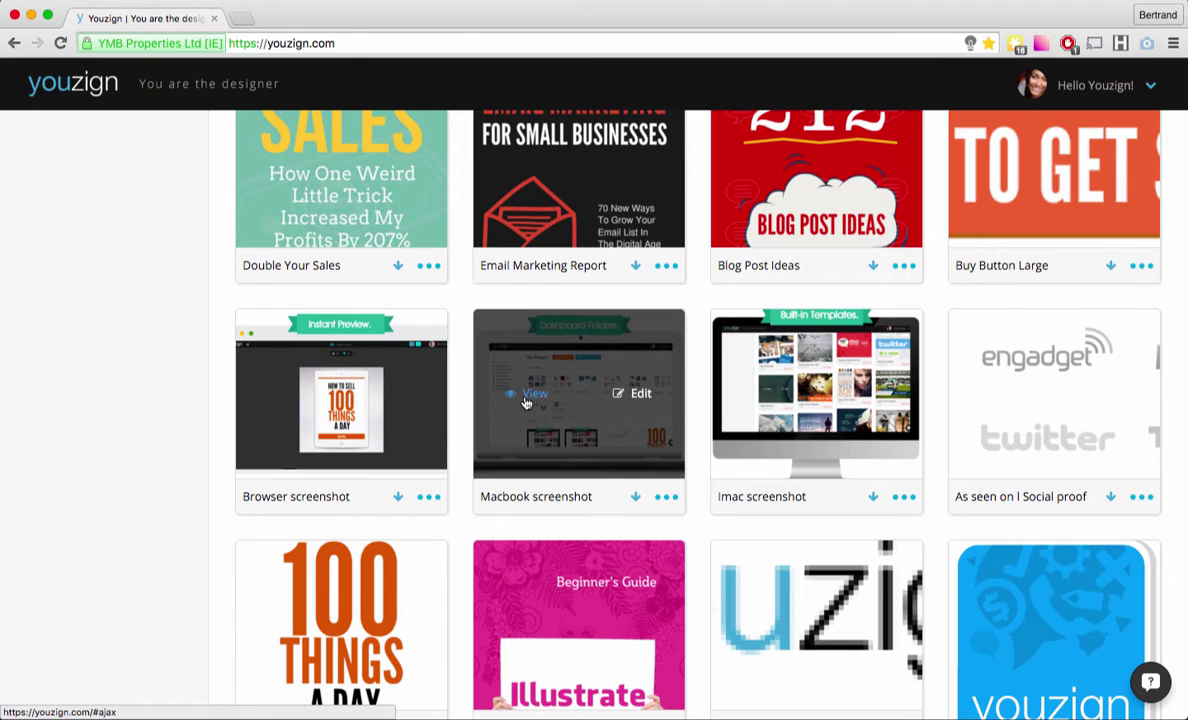
# Preview the Macbook screenshot design and open its Share dialog with the link selected
pyautogui.click(526, 400)
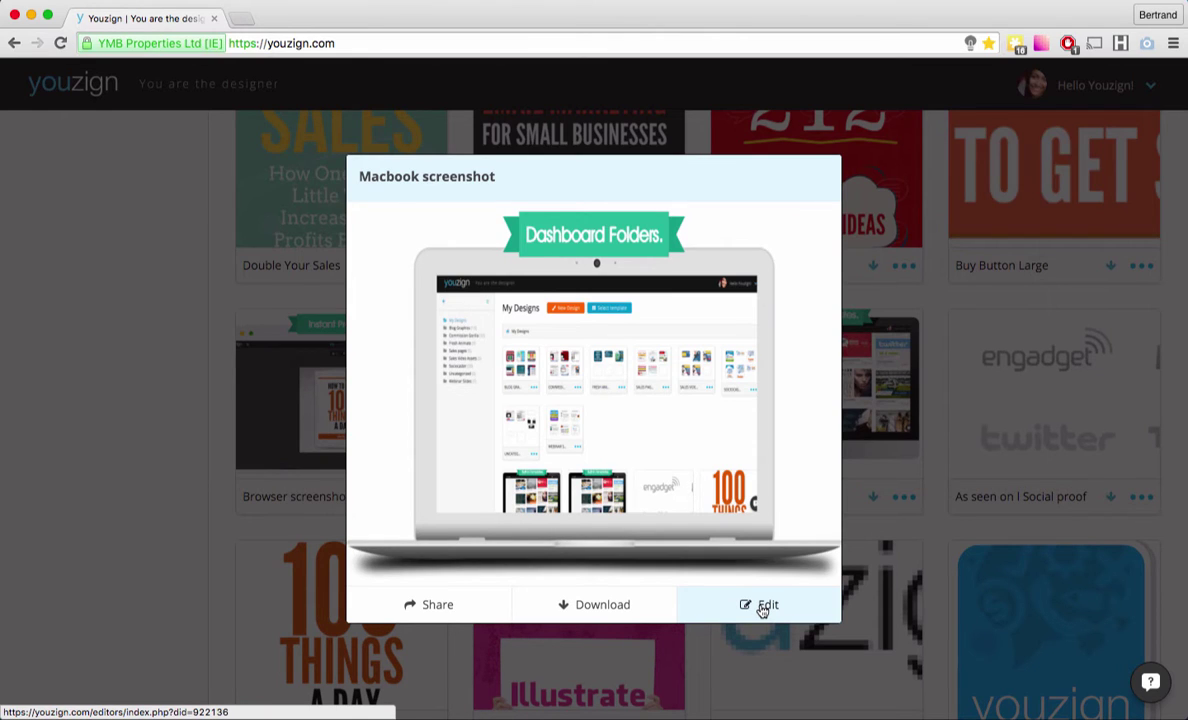
pyautogui.click(430, 604)
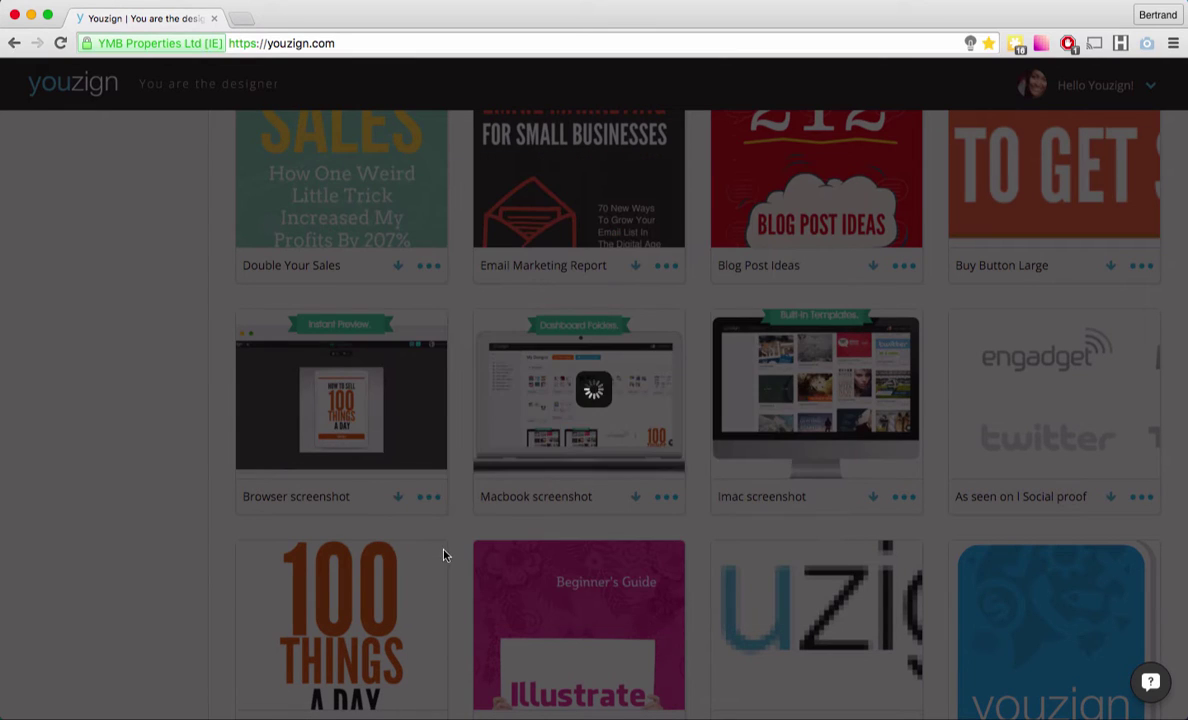
pyautogui.click(497, 388)
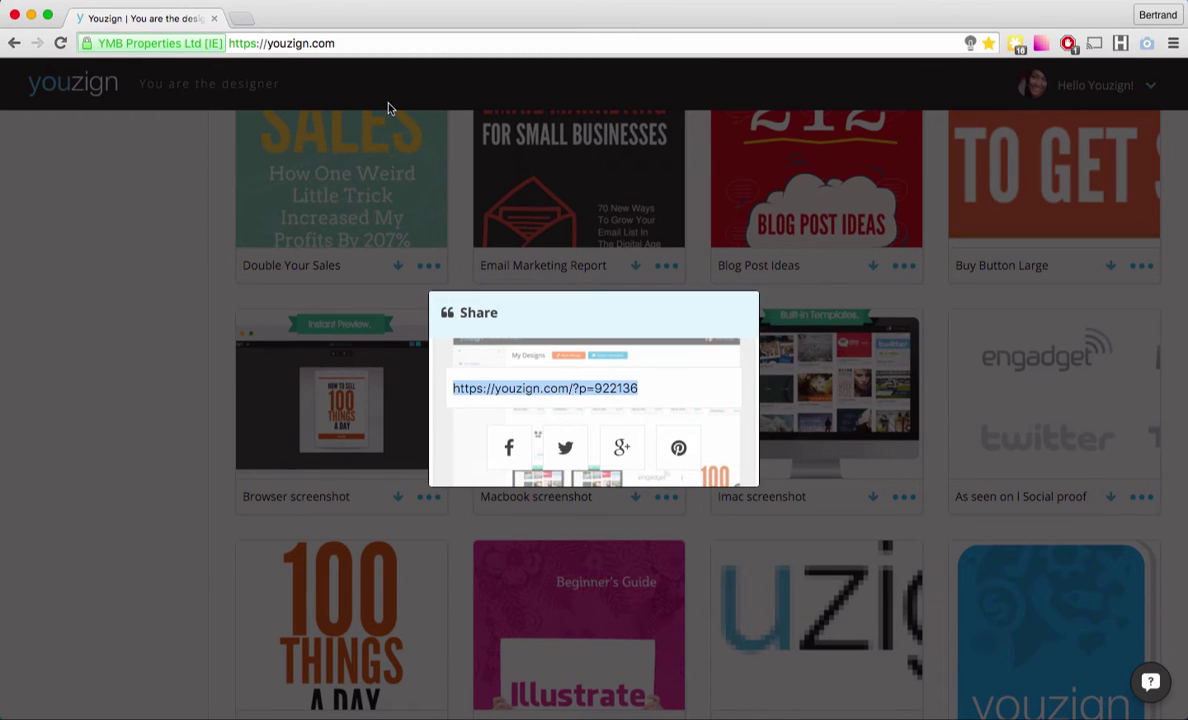
# Paste the Macbook screenshot share link into the address bar and load its public page
pyautogui.click(288, 46)
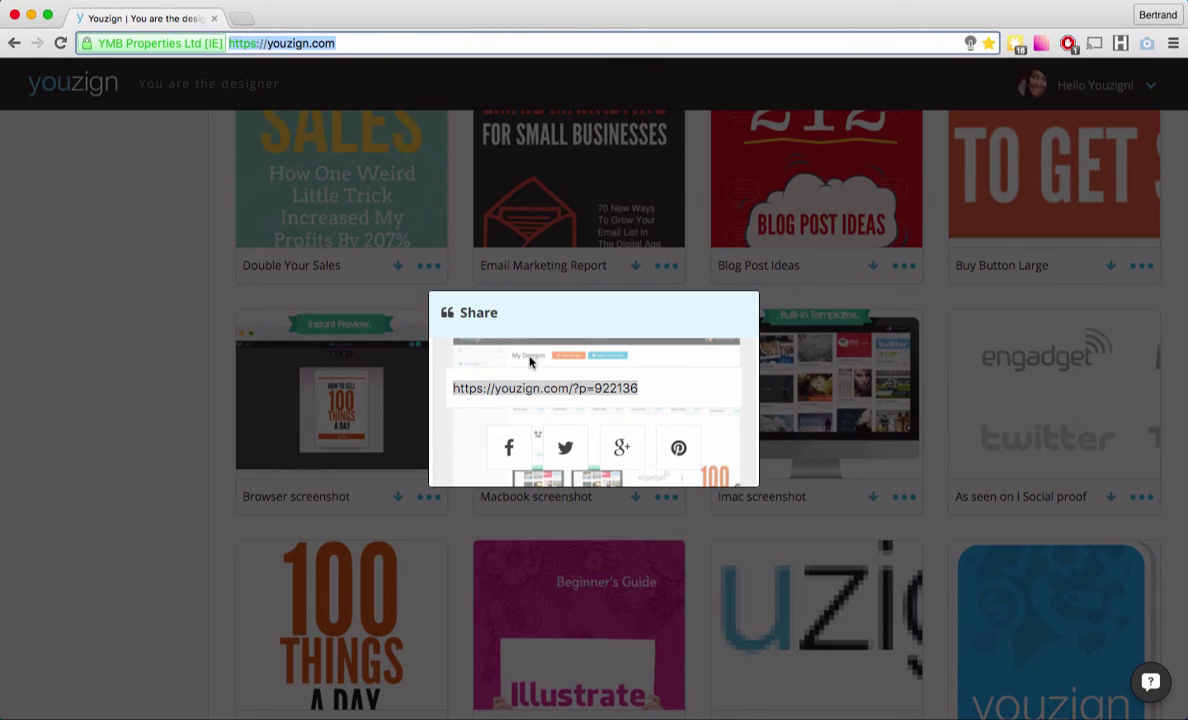
pyautogui.click(530, 392)
pyautogui.press('super+c')
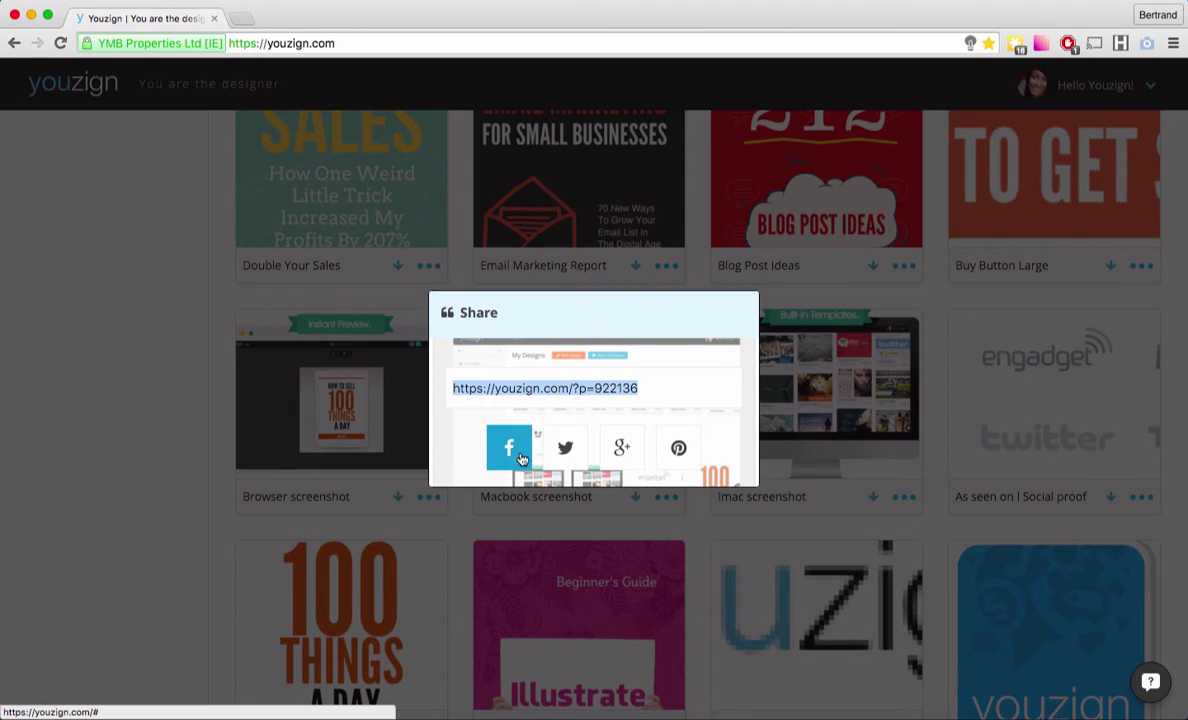
pyautogui.click(255, 46)
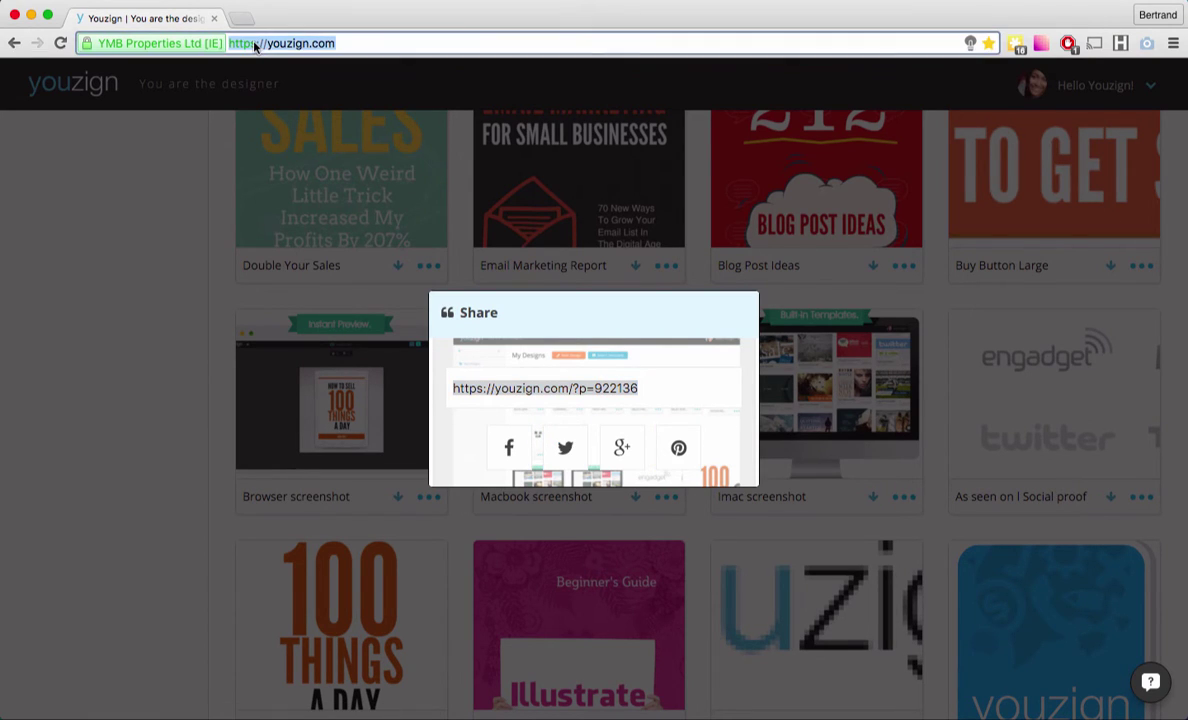
pyautogui.press('super+v')
pyautogui.press('Return')
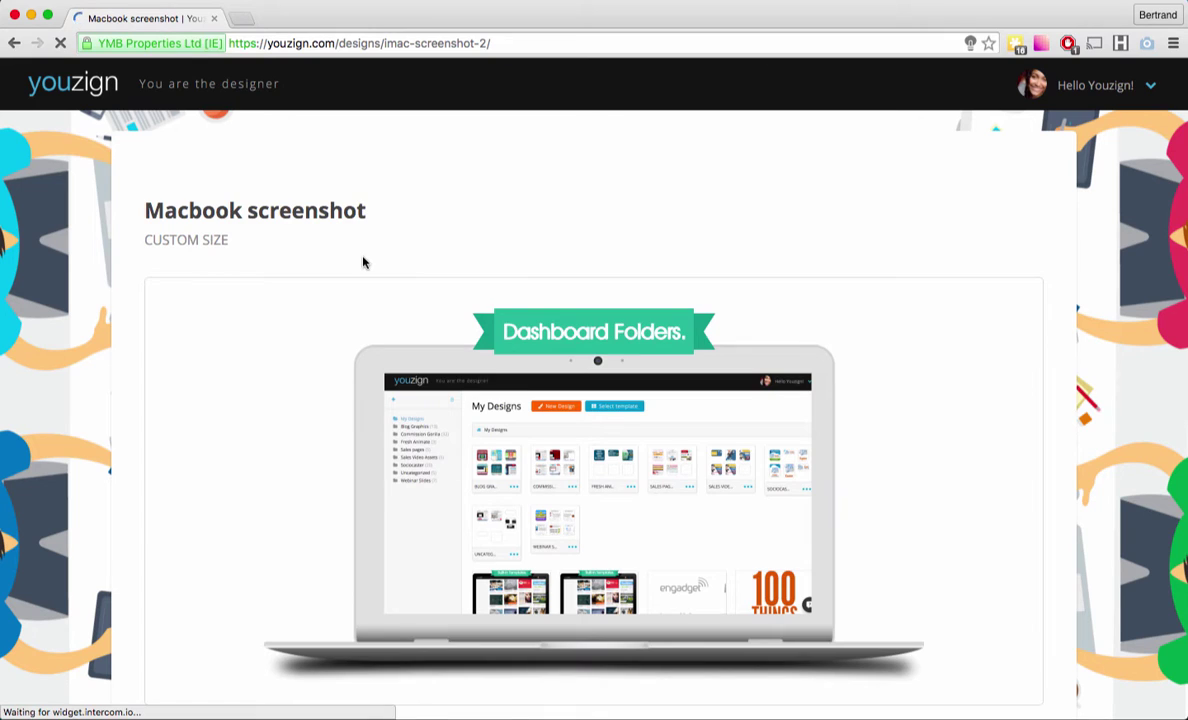
# Return from the share page to My Designs and open the Macbook screenshot card's options
pyautogui.scroll(-2, 363, 262)
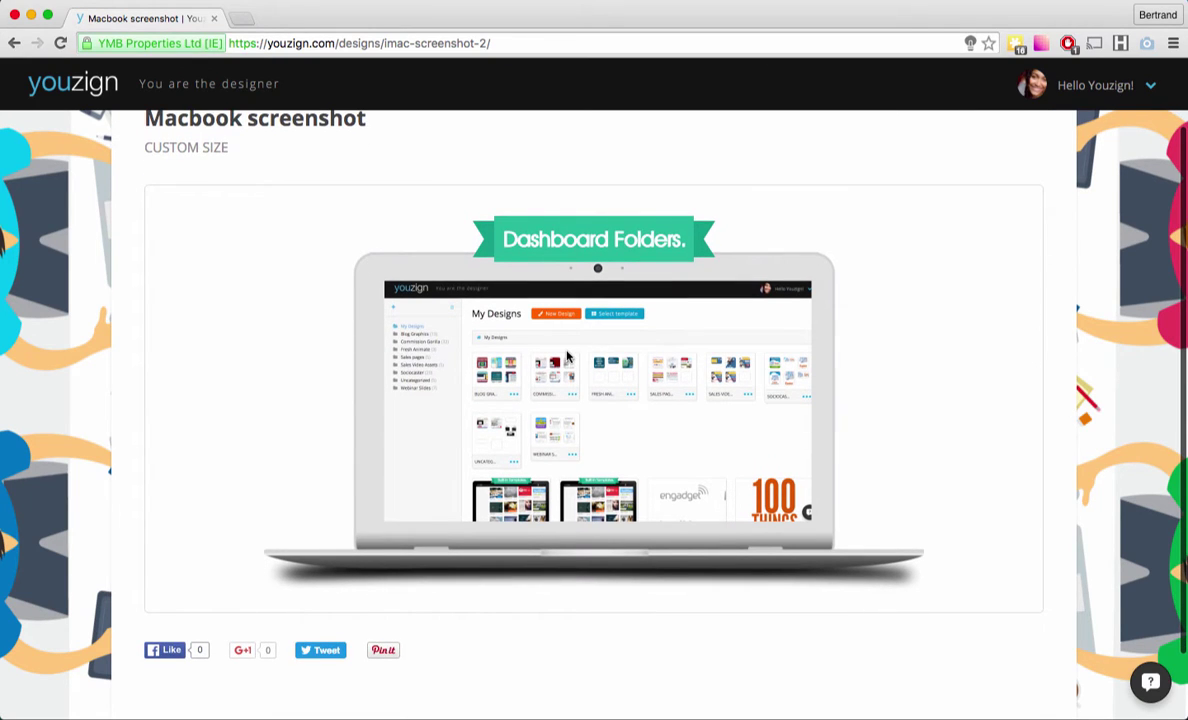
pyautogui.scroll(3, 566, 357)
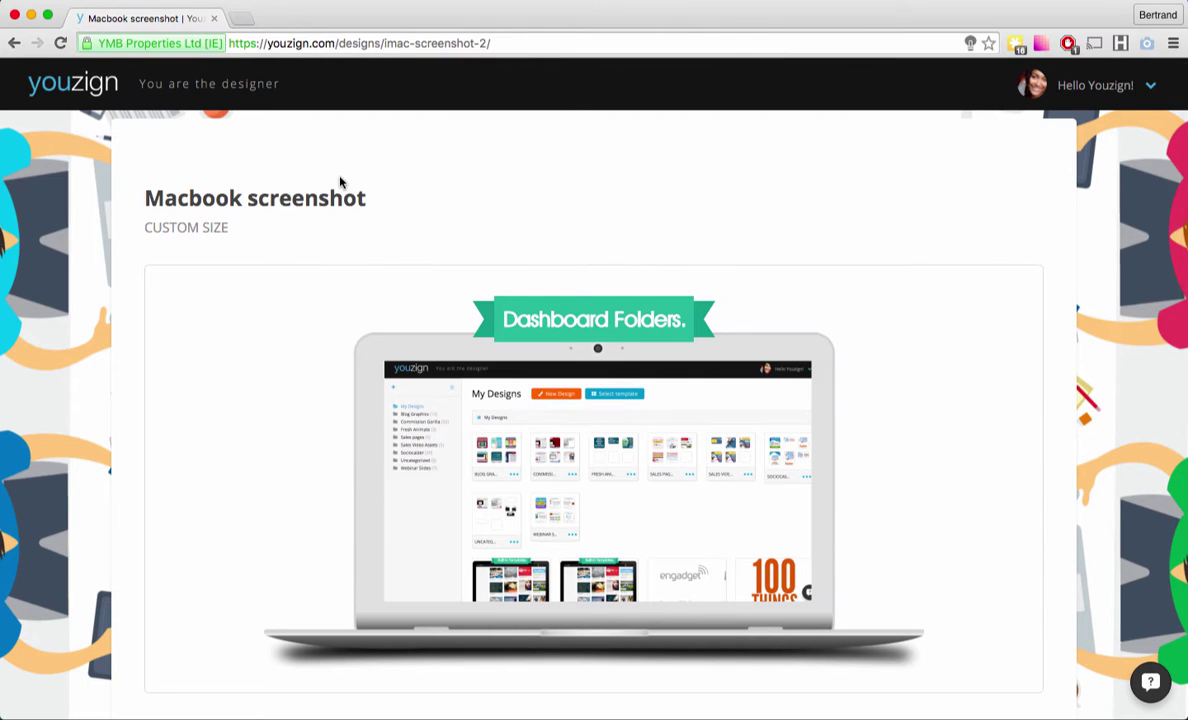
pyautogui.scroll(-1, 340, 182)
pyautogui.scroll(-3, 340, 182)
pyautogui.scroll(3, 340, 182)
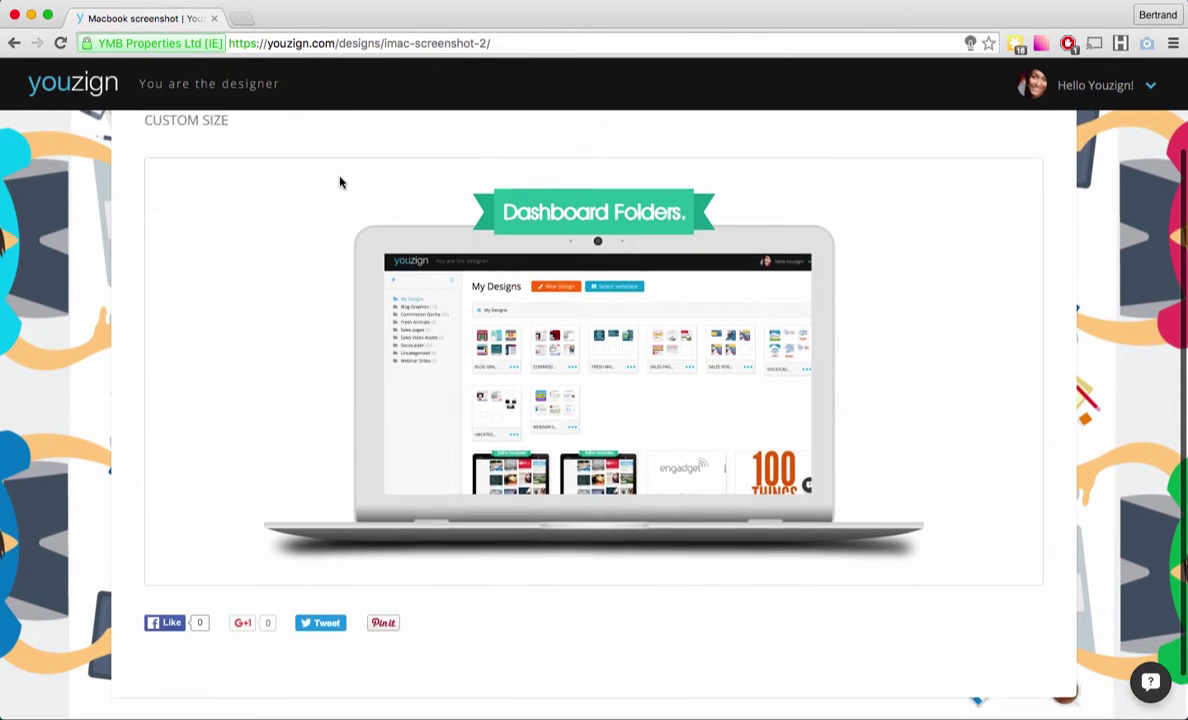
pyautogui.click(14, 42)
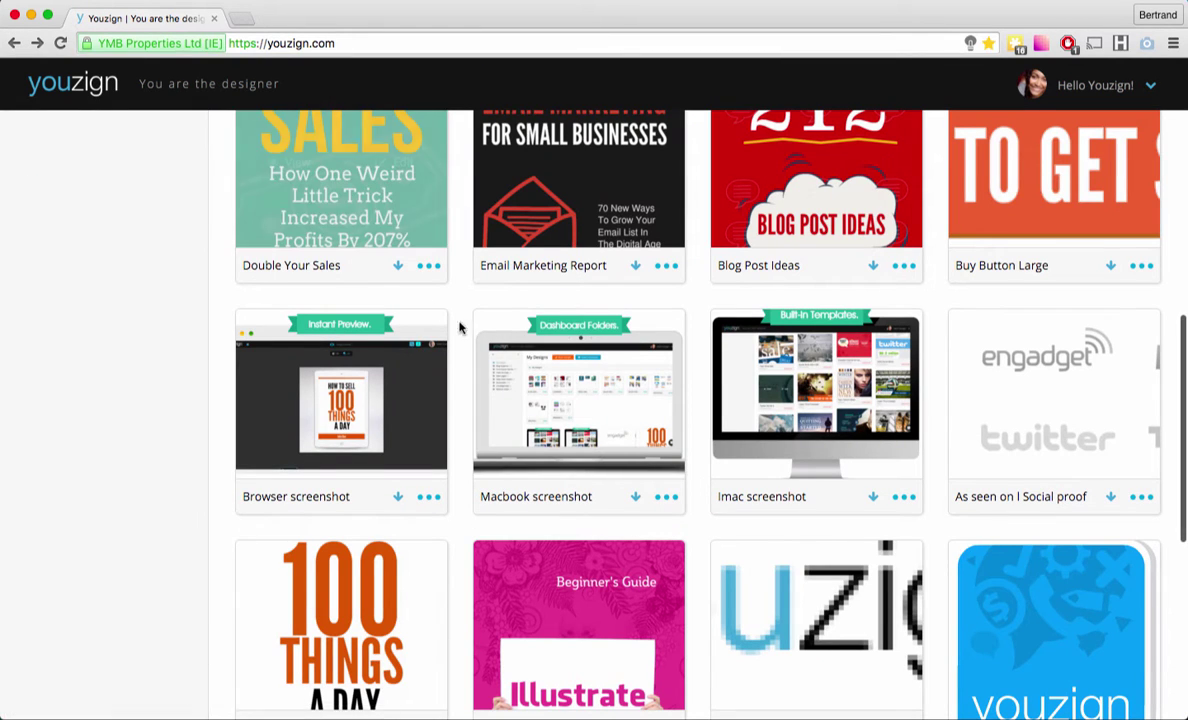
pyautogui.moveTo(543, 397)
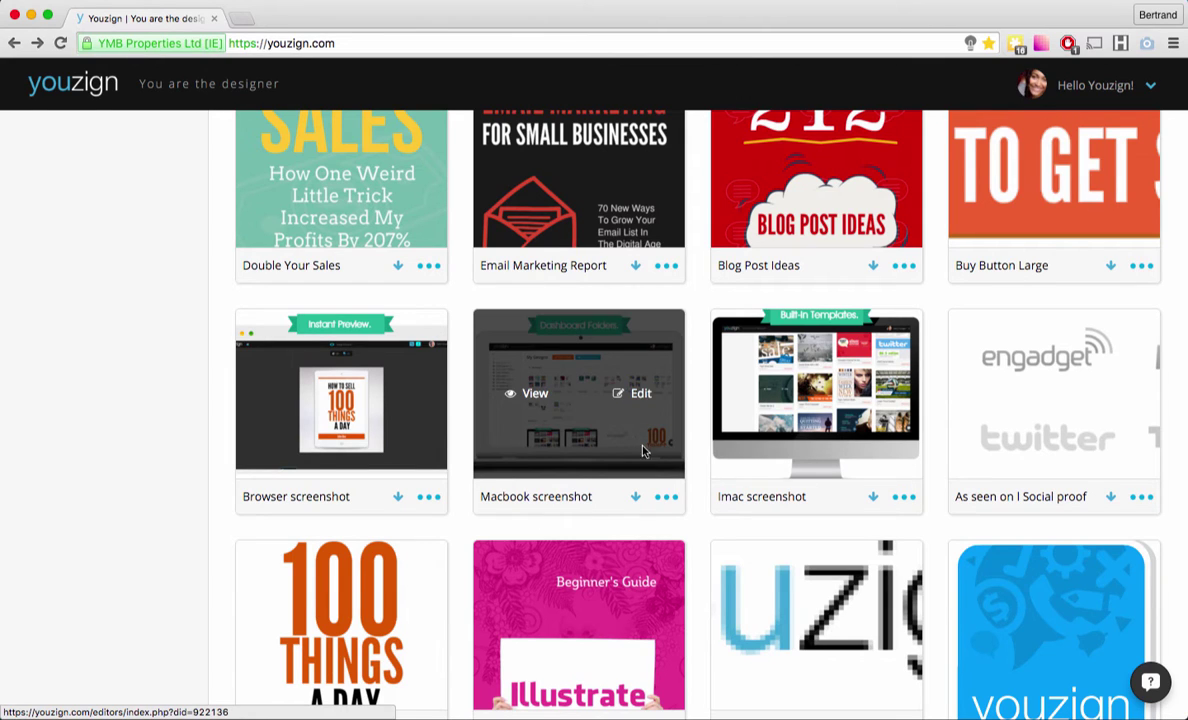
pyautogui.click(665, 497)
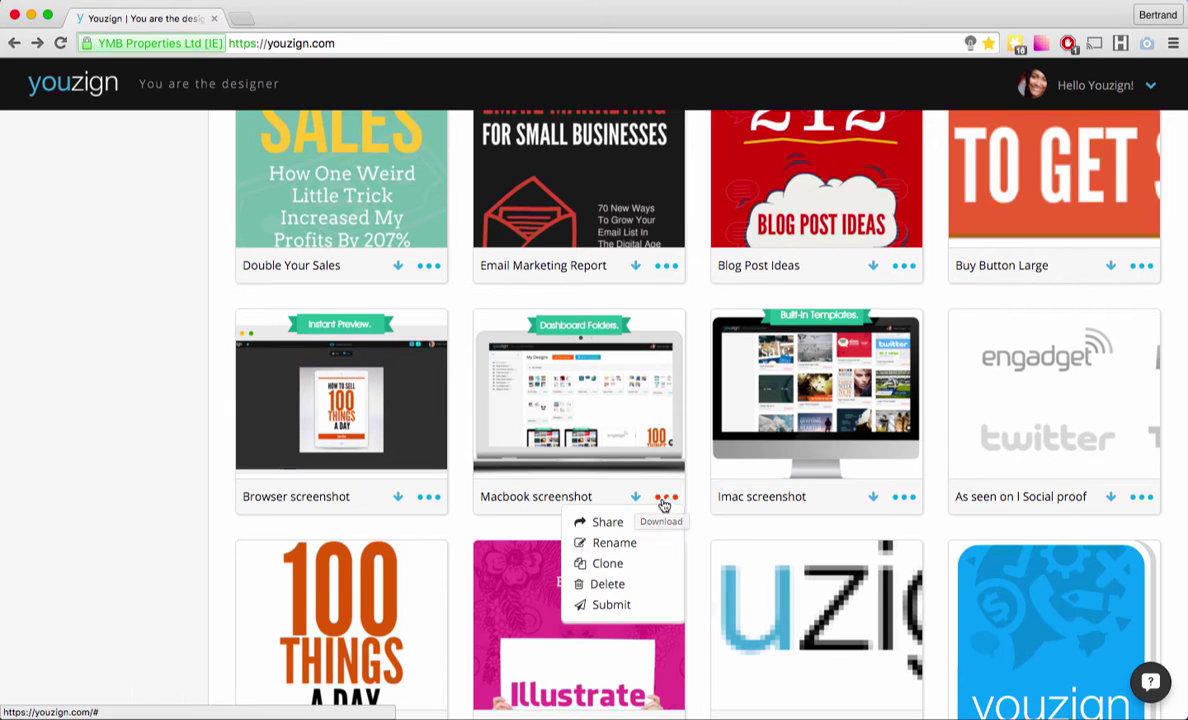
pyautogui.click(631, 553)
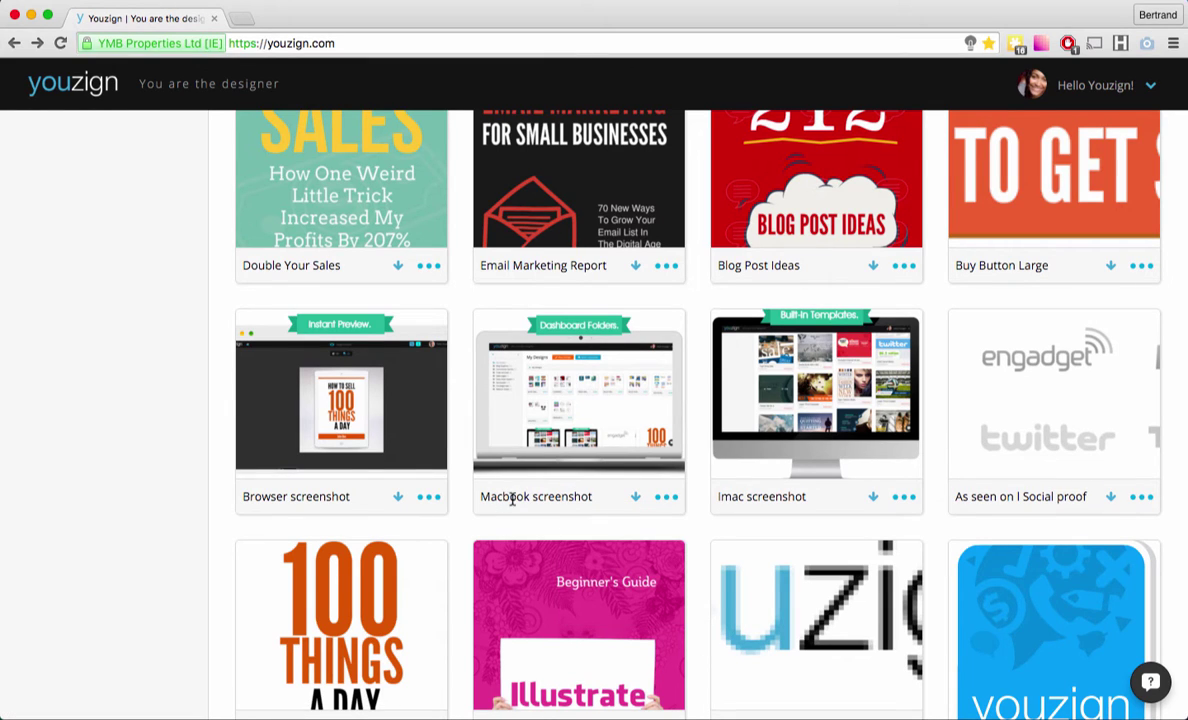
pyautogui.click(656, 497)
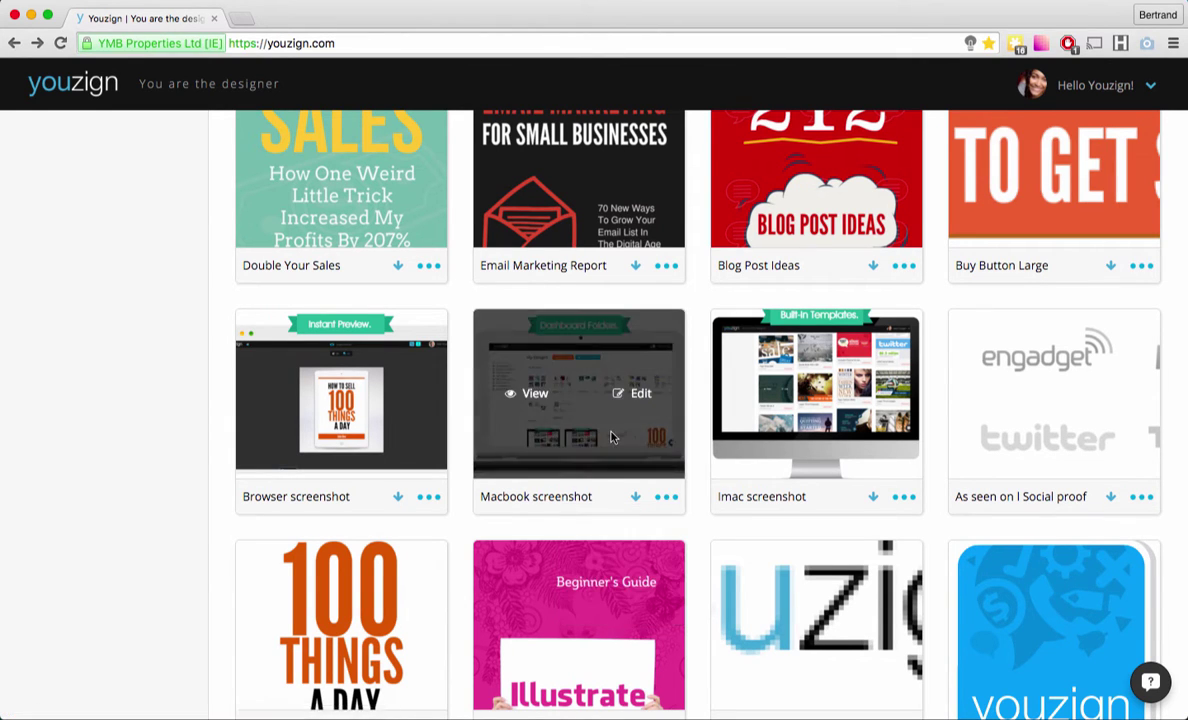
# Move the Buy Button Large design into the Sales pages graphics folder
pyautogui.scroll(5, 600, 430)
pyautogui.scroll(5, 684, 424)
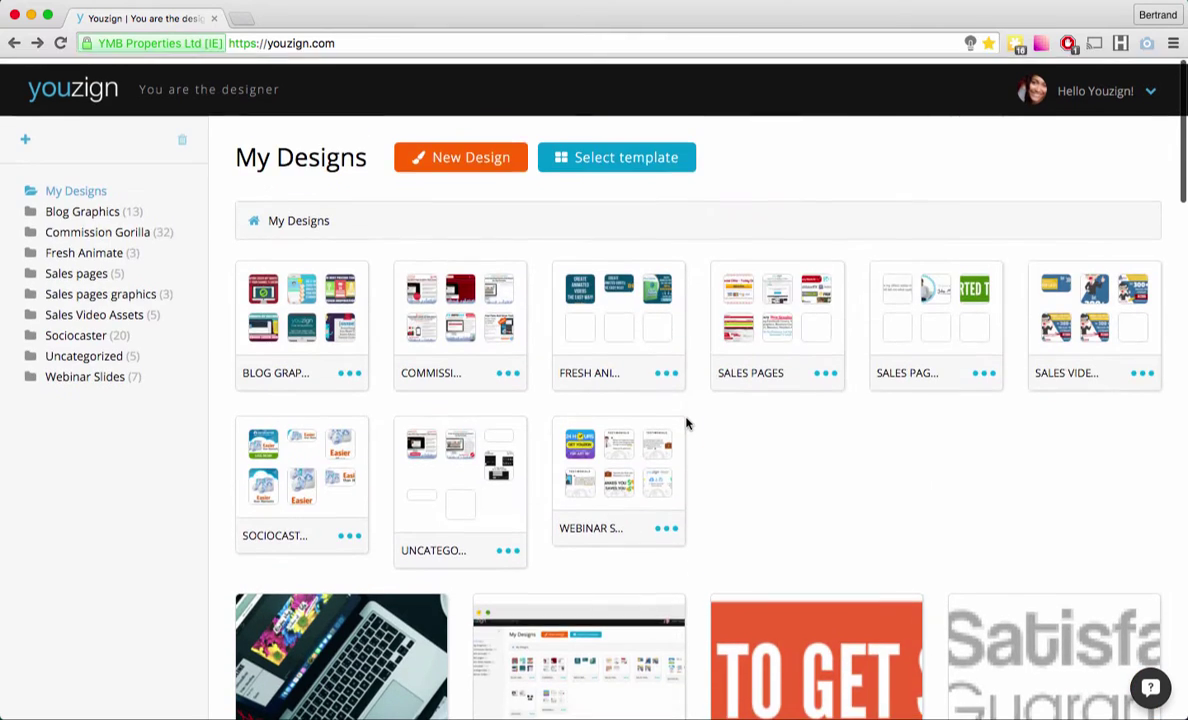
pyautogui.scroll(-1, 686, 423)
pyautogui.scroll(-2, 686, 423)
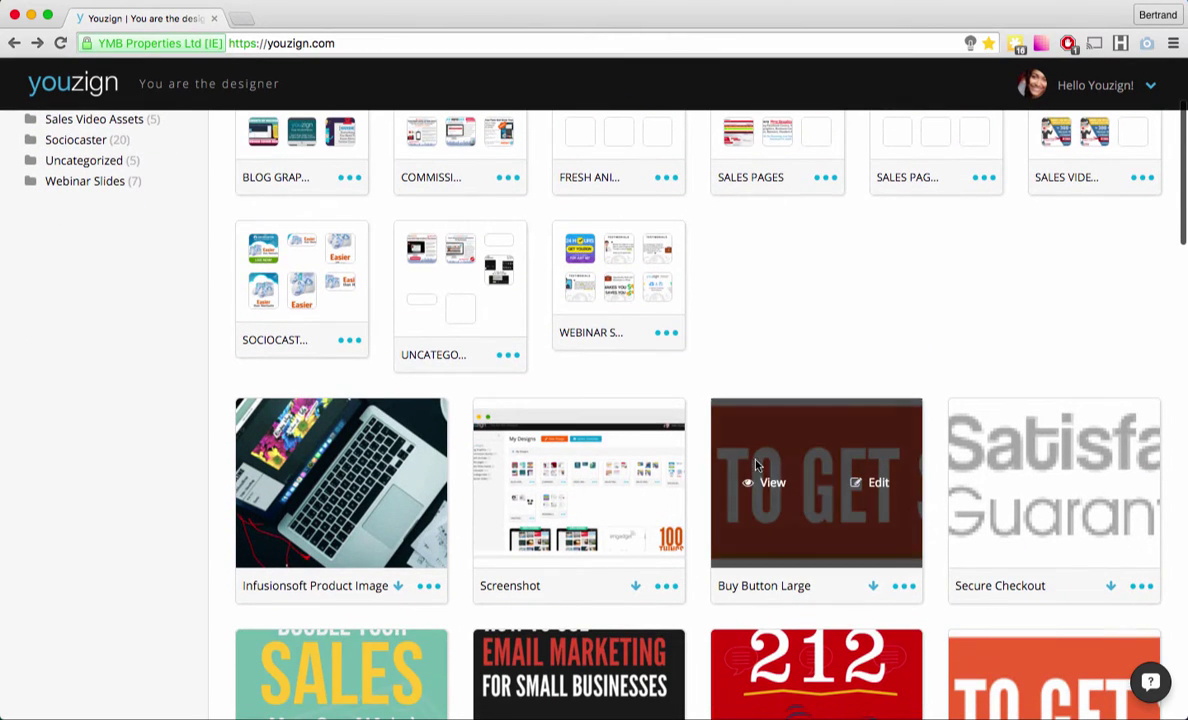
pyautogui.scroll(3, 815, 459)
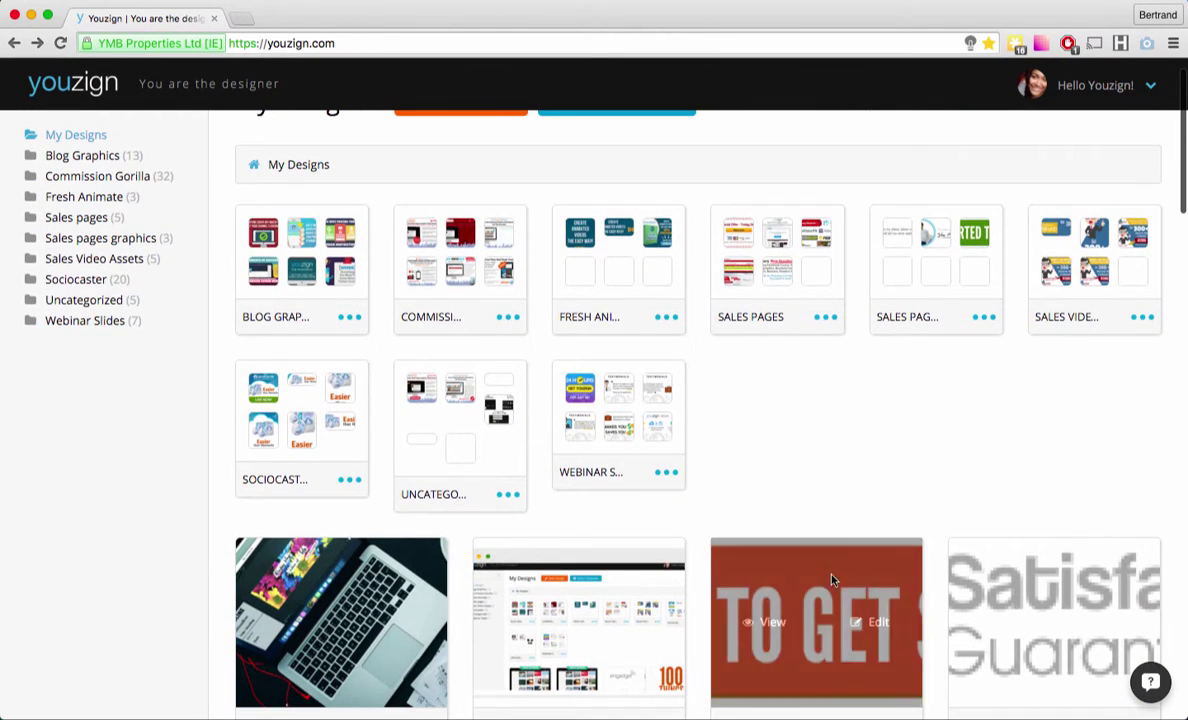
pyautogui.moveTo(830, 552); pyautogui.dragTo(947, 273)
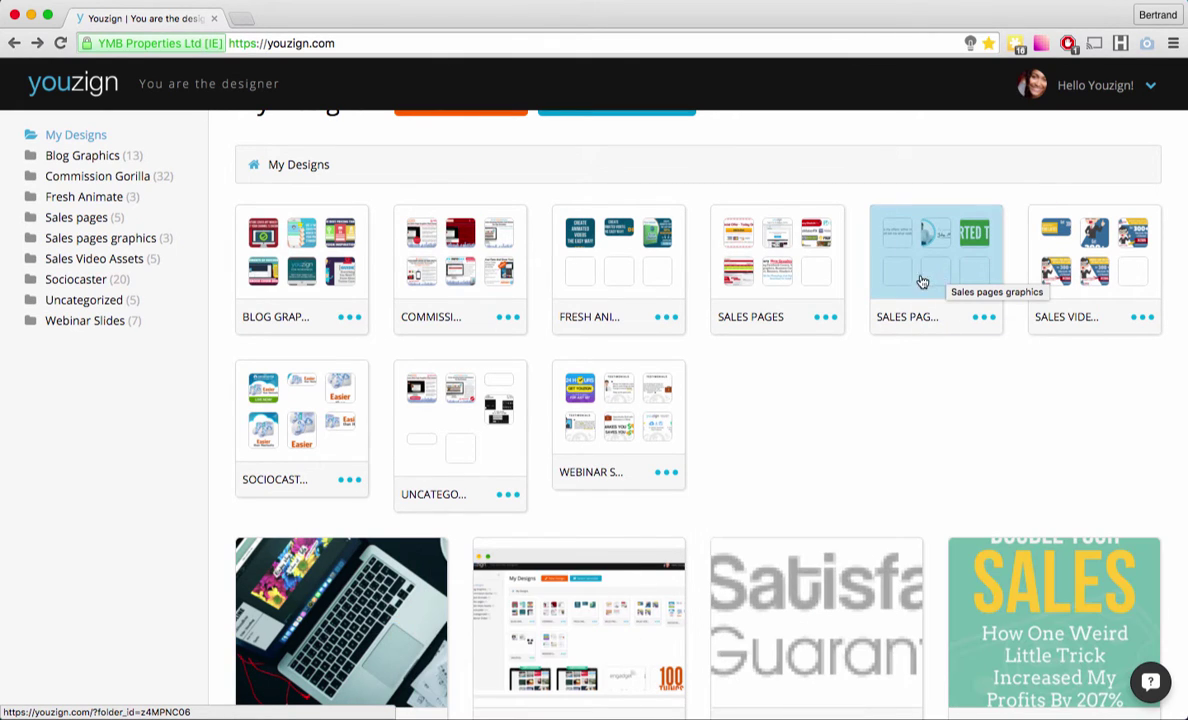
# Open the Sales pages graphics folder and show the Buy Button Large design's options
pyautogui.click(923, 269)
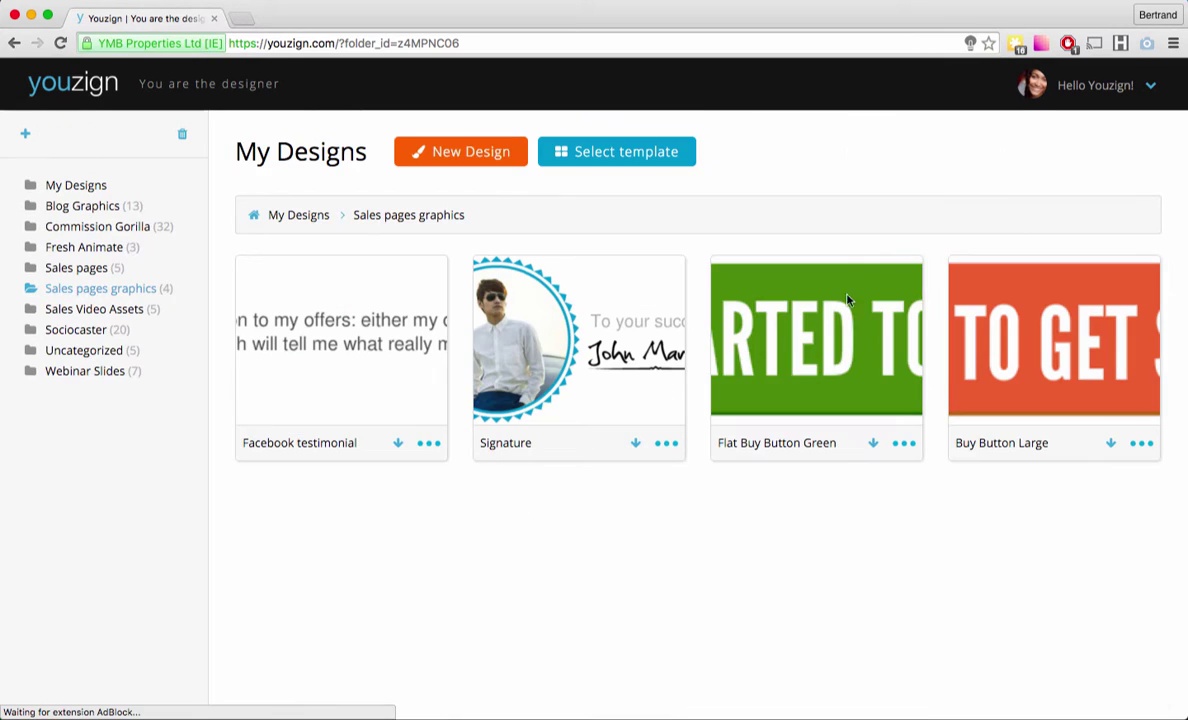
pyautogui.moveTo(840, 335)
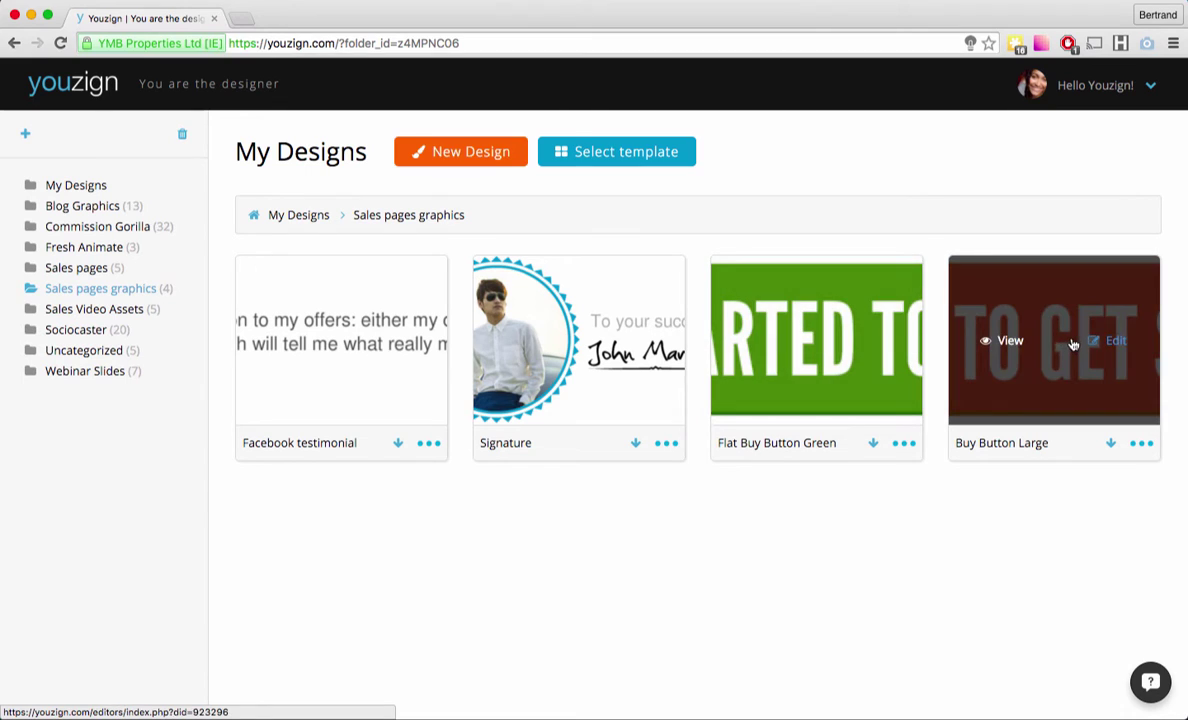
pyautogui.moveTo(1098, 380)
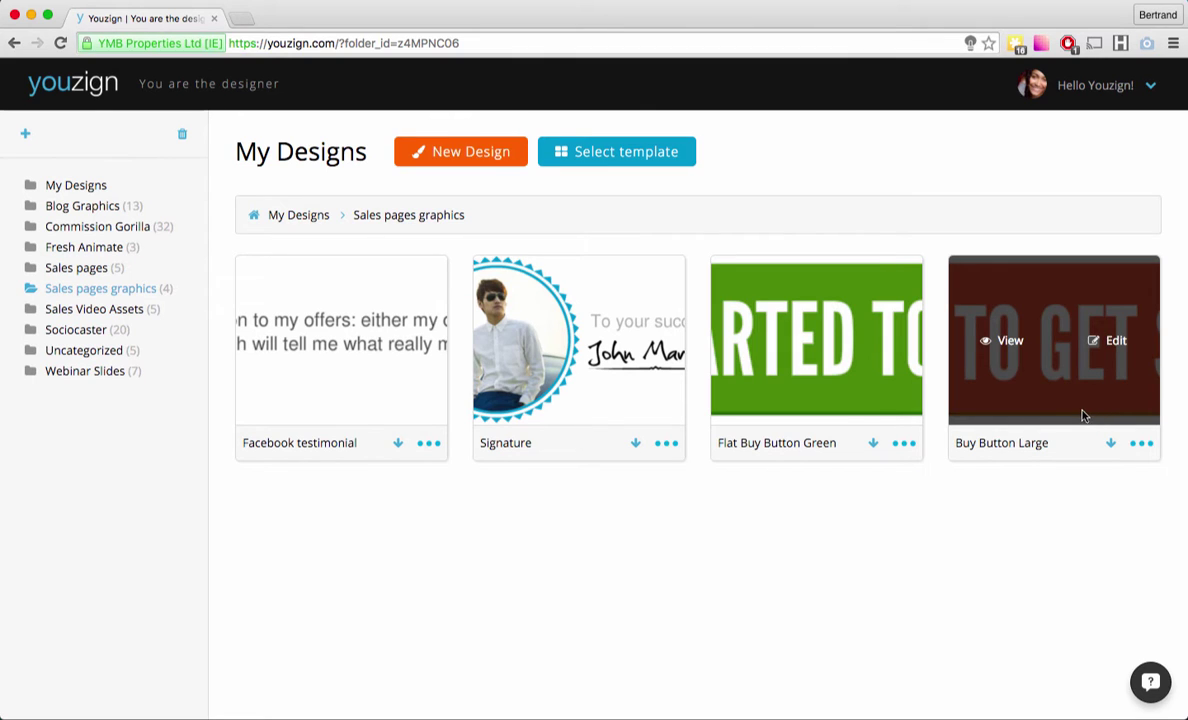
pyautogui.moveTo(795, 357)
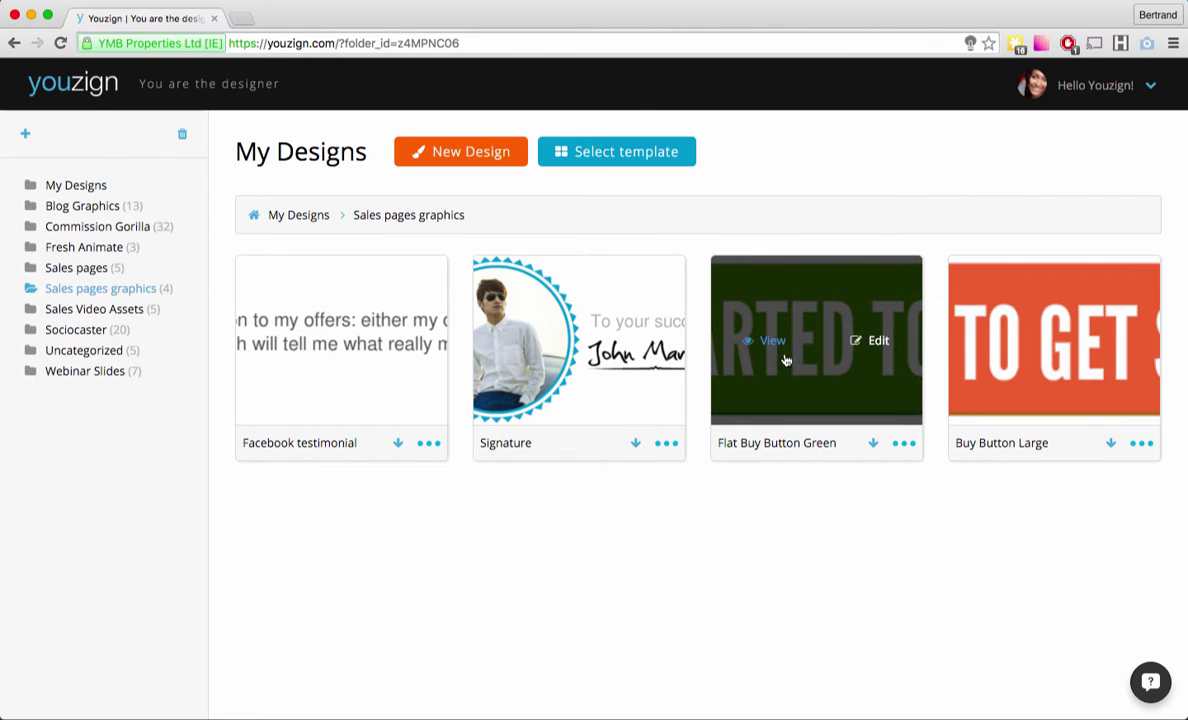
pyautogui.click(1141, 443)
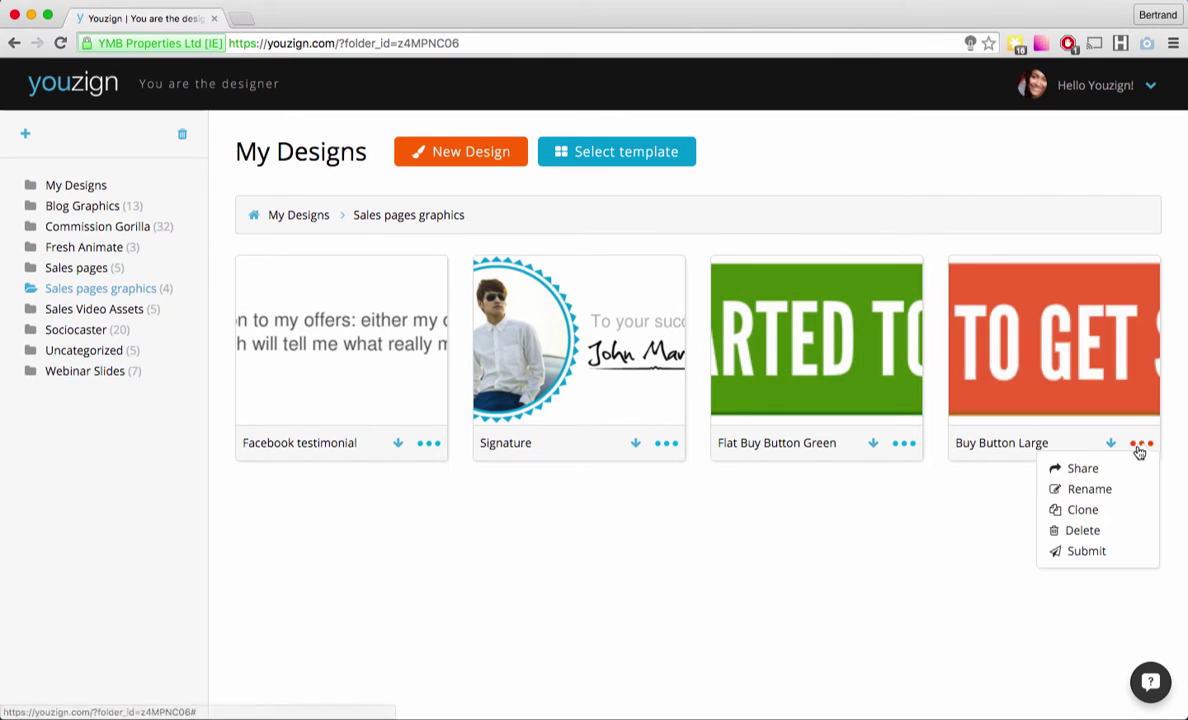
pyautogui.moveTo(796, 385)
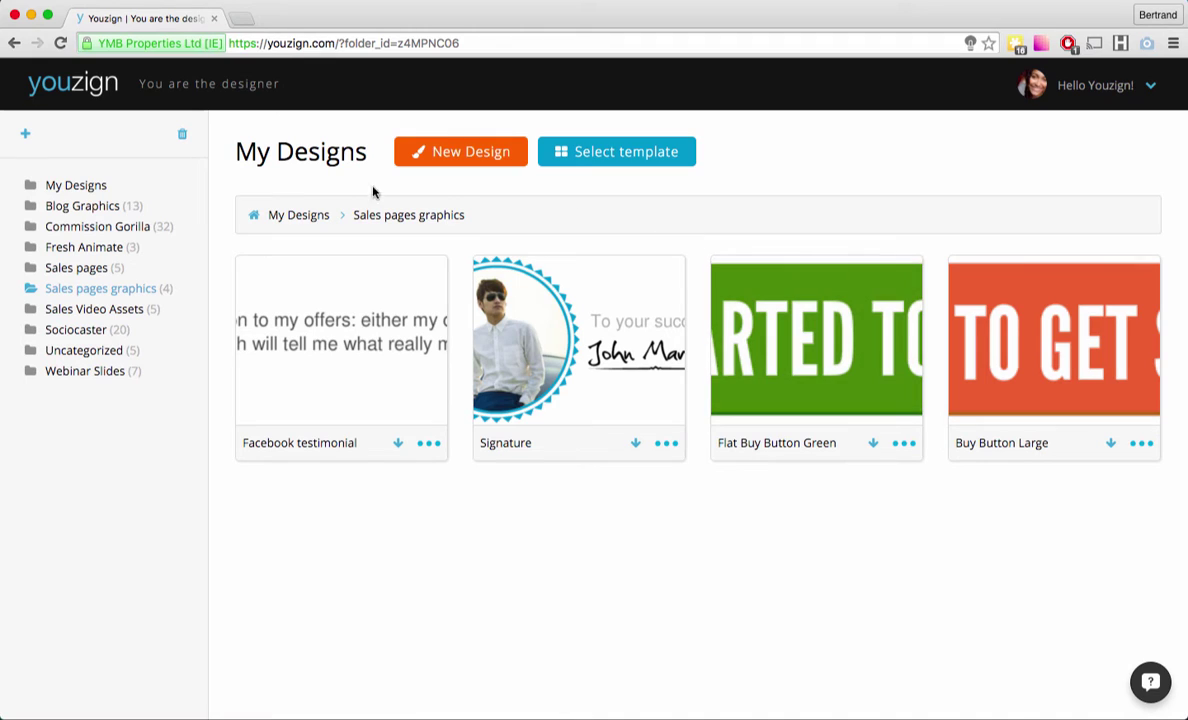
# Return to all of My Designs and open the Imac screenshot design's options menu
pyautogui.click(48, 190)
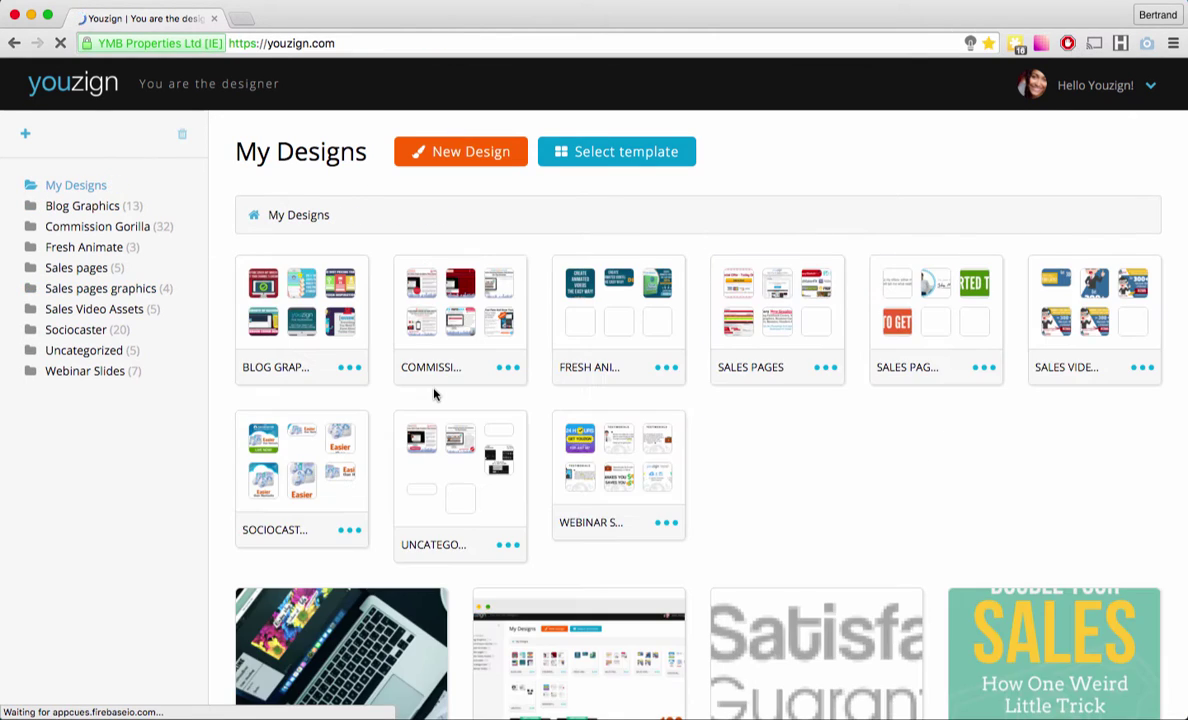
pyautogui.scroll(-10, 434, 394)
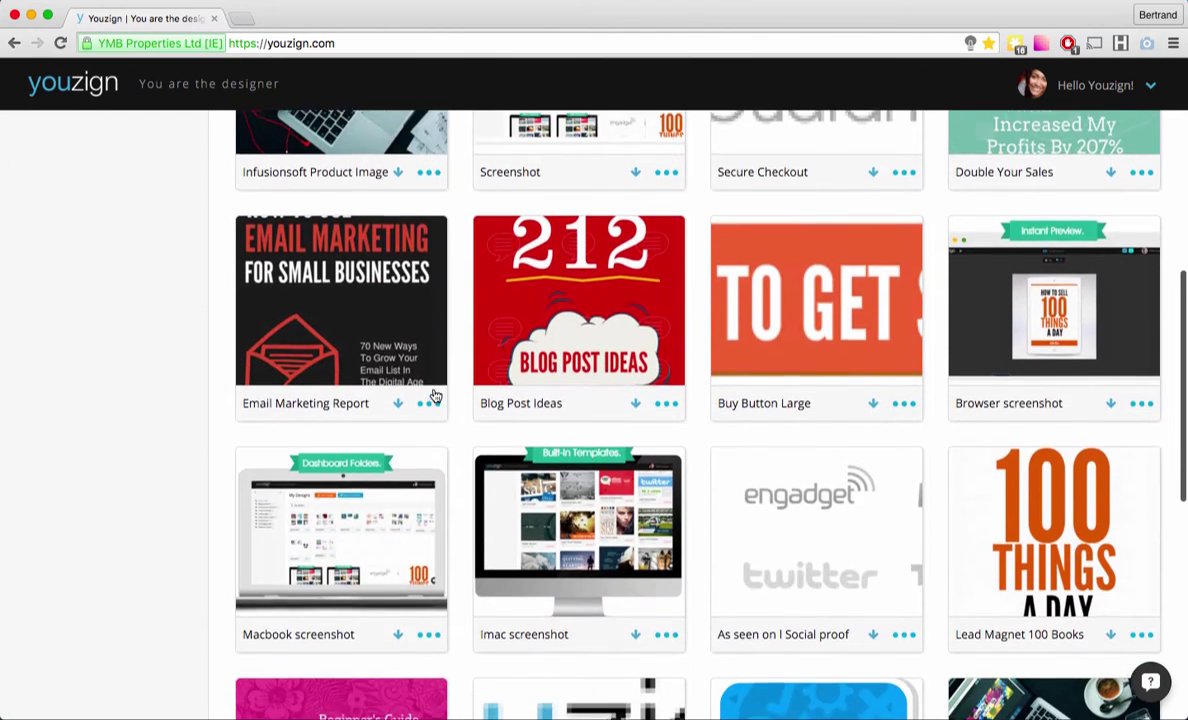
pyautogui.click(432, 399)
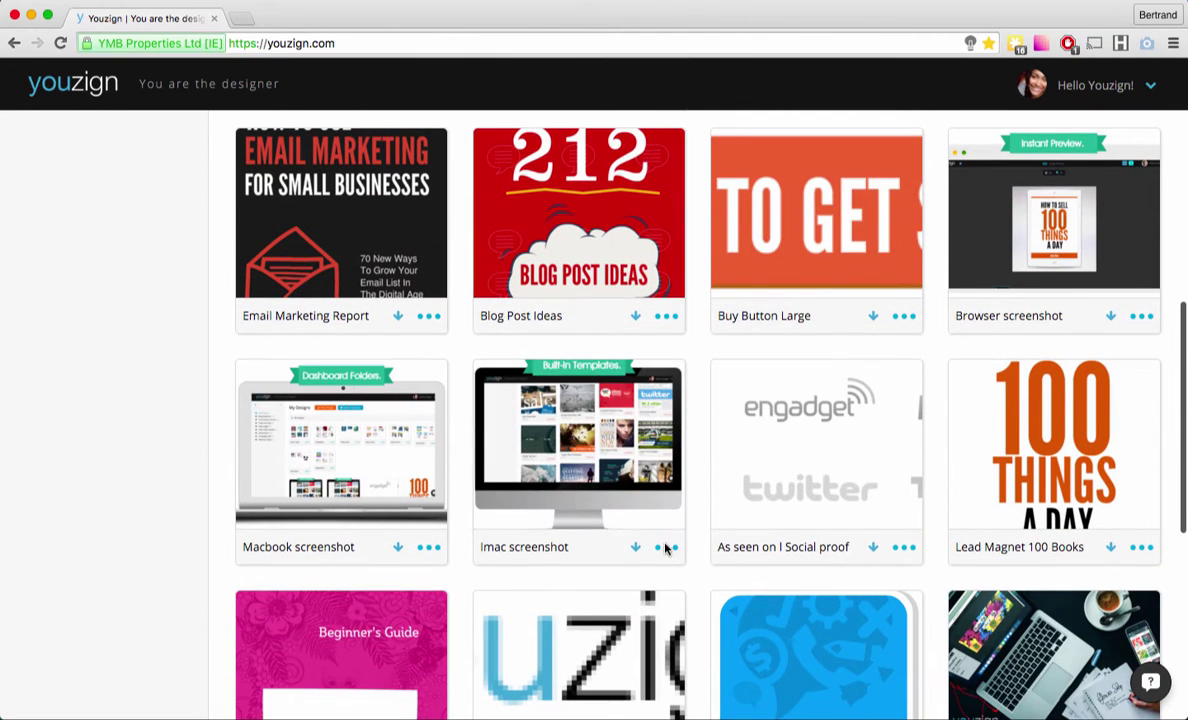
pyautogui.click(666, 548)
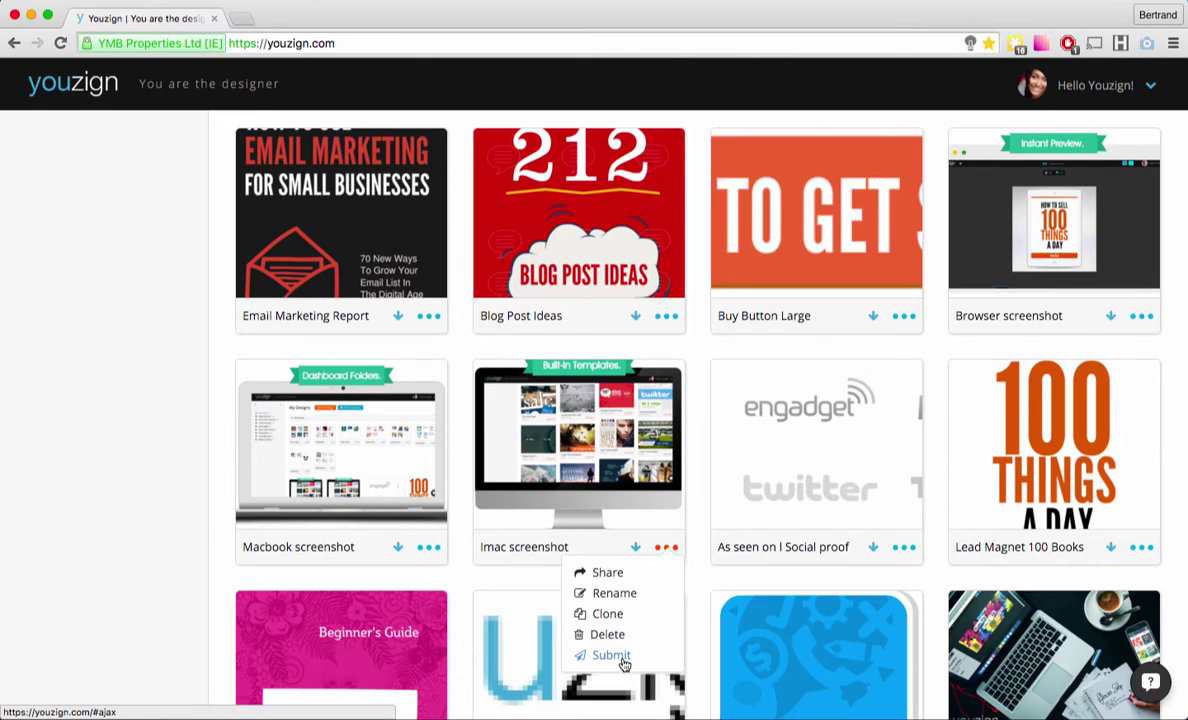
# Close the Imac screenshot options menu and scroll back up to the My Designs folders
pyautogui.scroll(5, 579, 452)
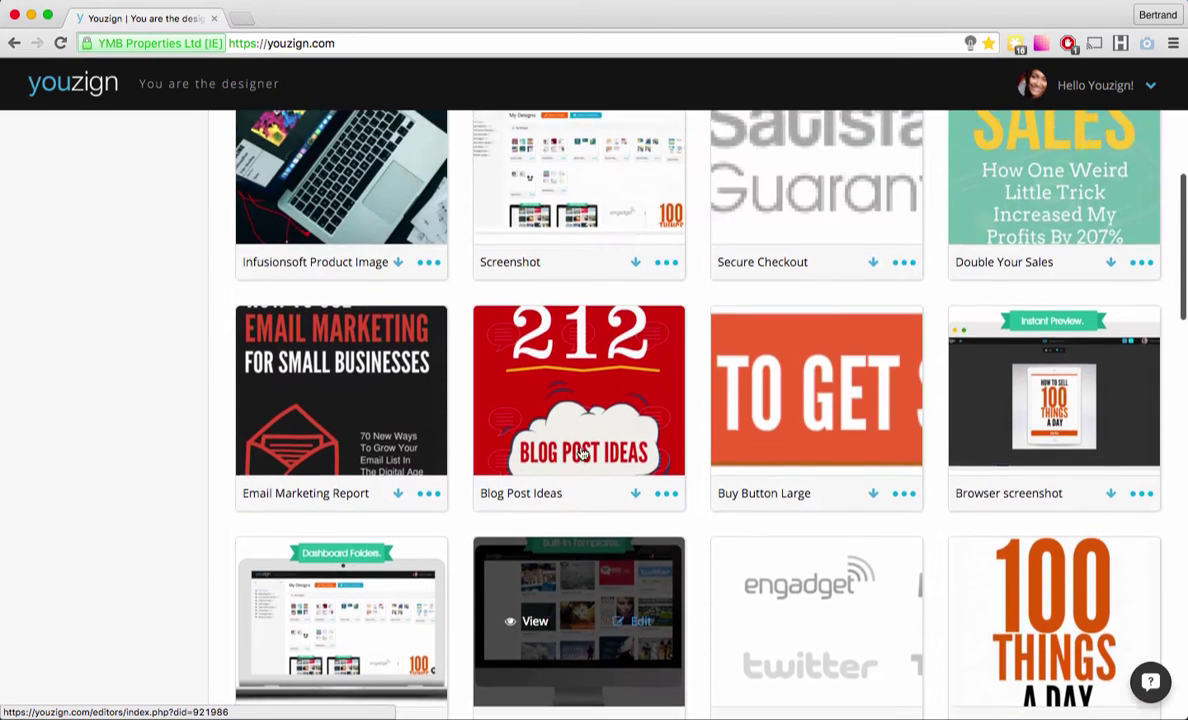
pyautogui.scroll(7, 580, 452)
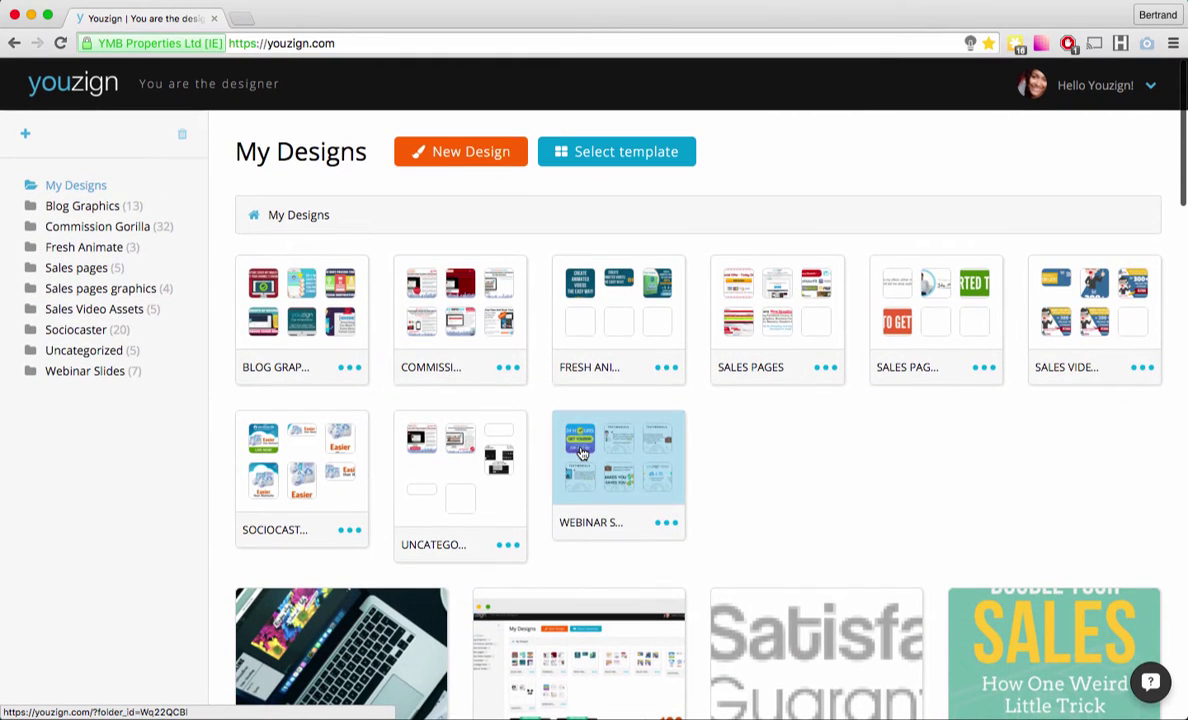
pyautogui.moveTo(1130, 615)
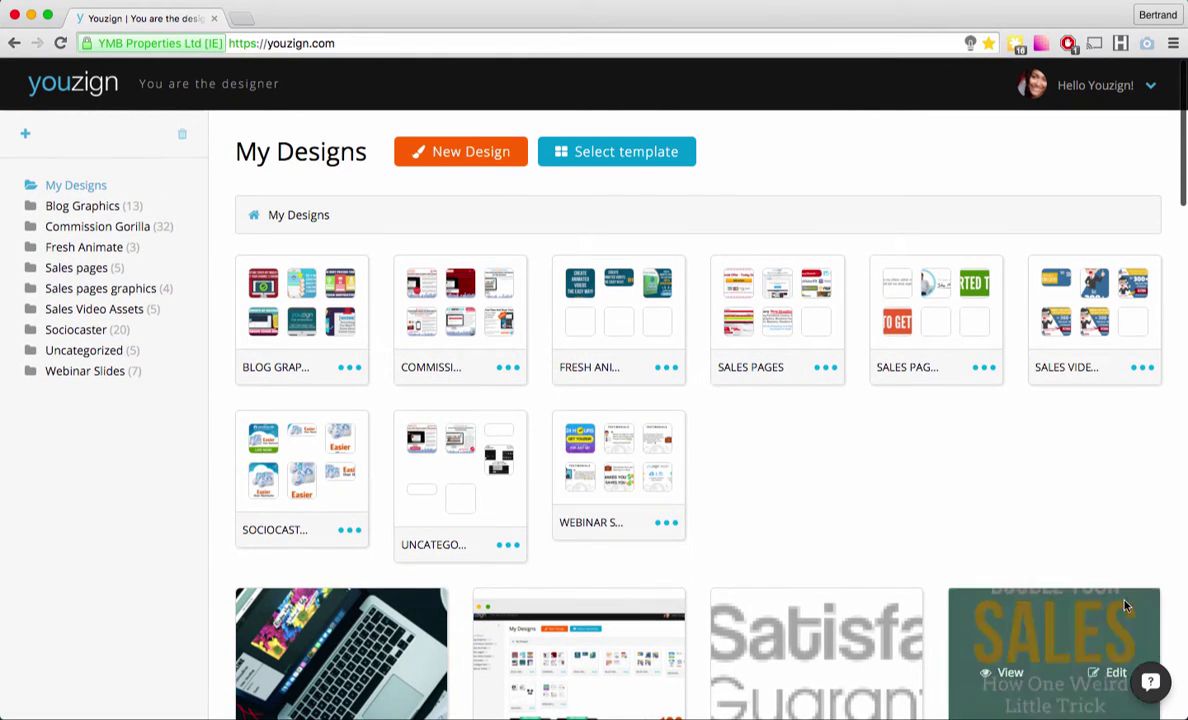
pyautogui.click(1150, 685)
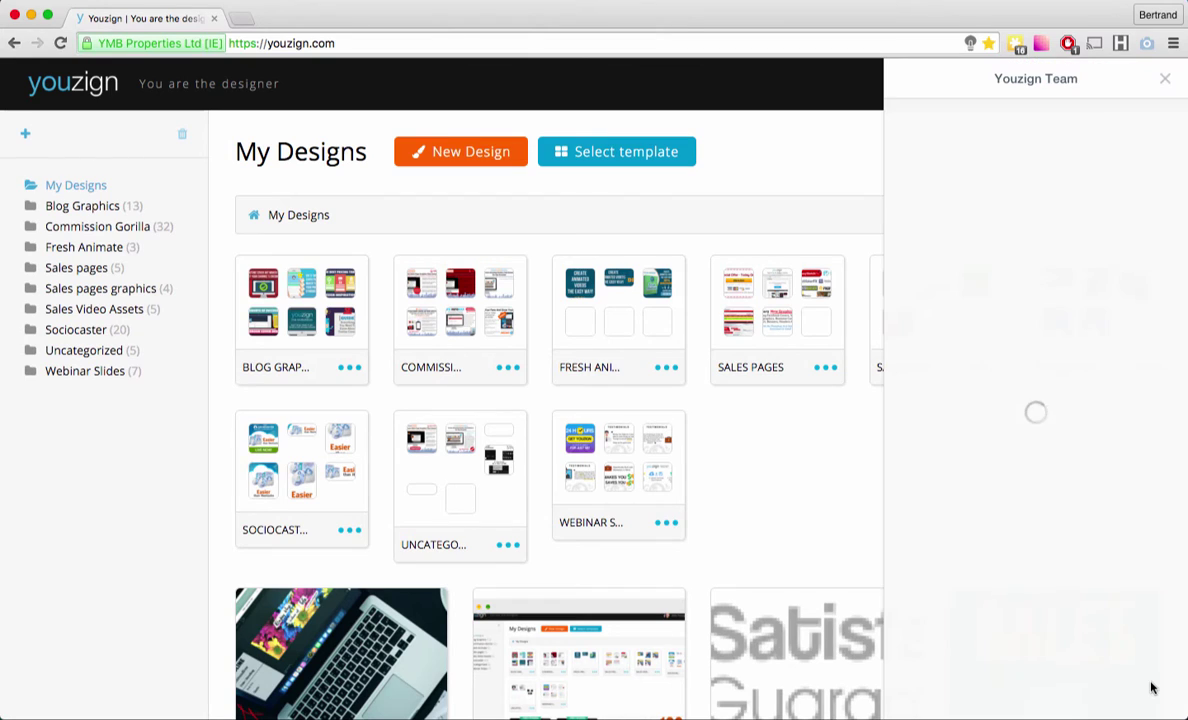
pyautogui.click(1163, 79)
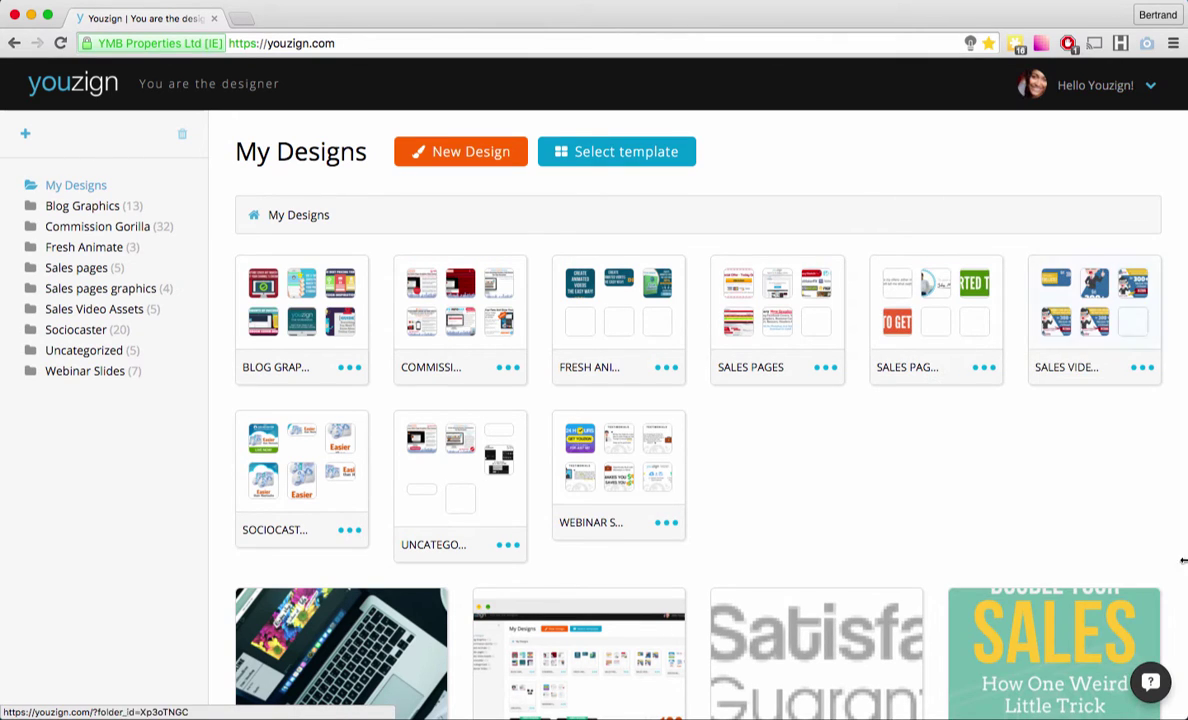
pyautogui.click(1150, 685)
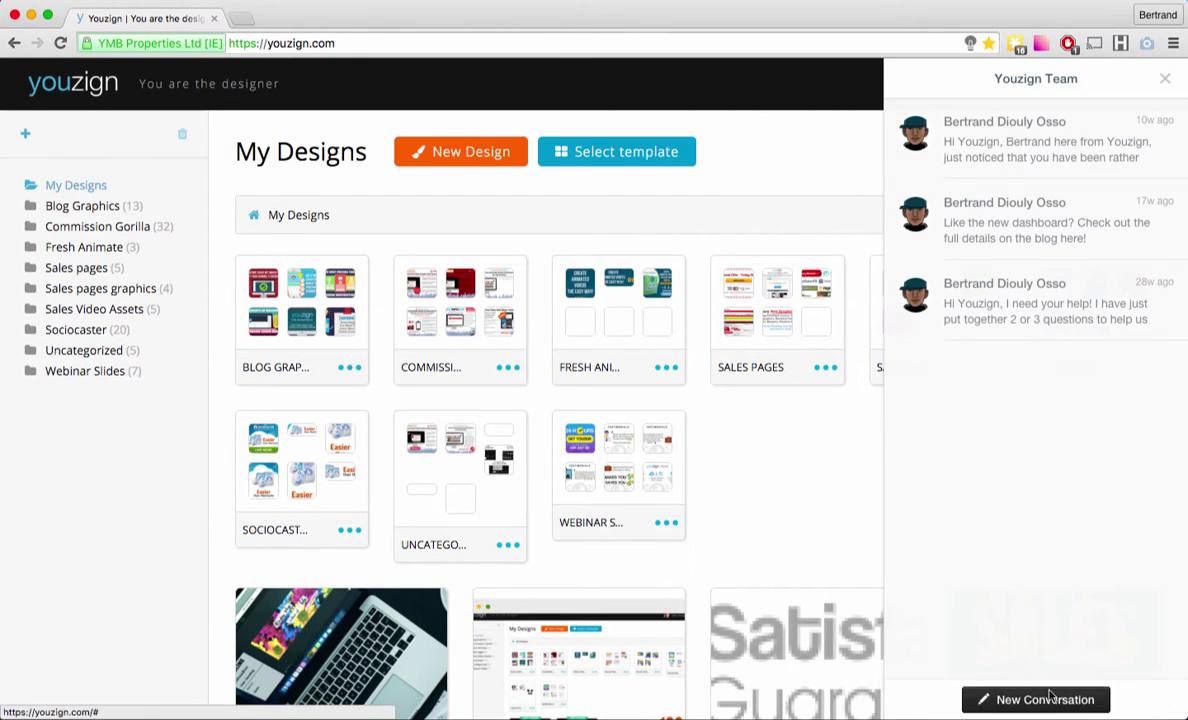
pyautogui.click(1163, 79)
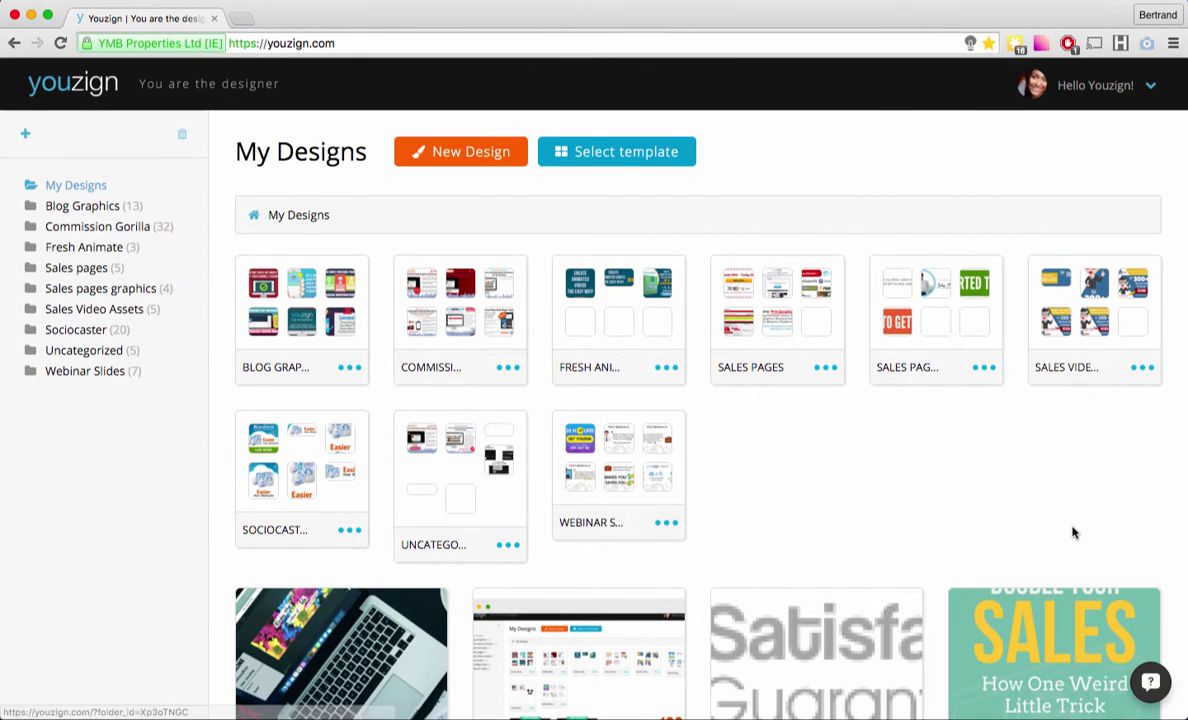
pyautogui.click(1149, 88)
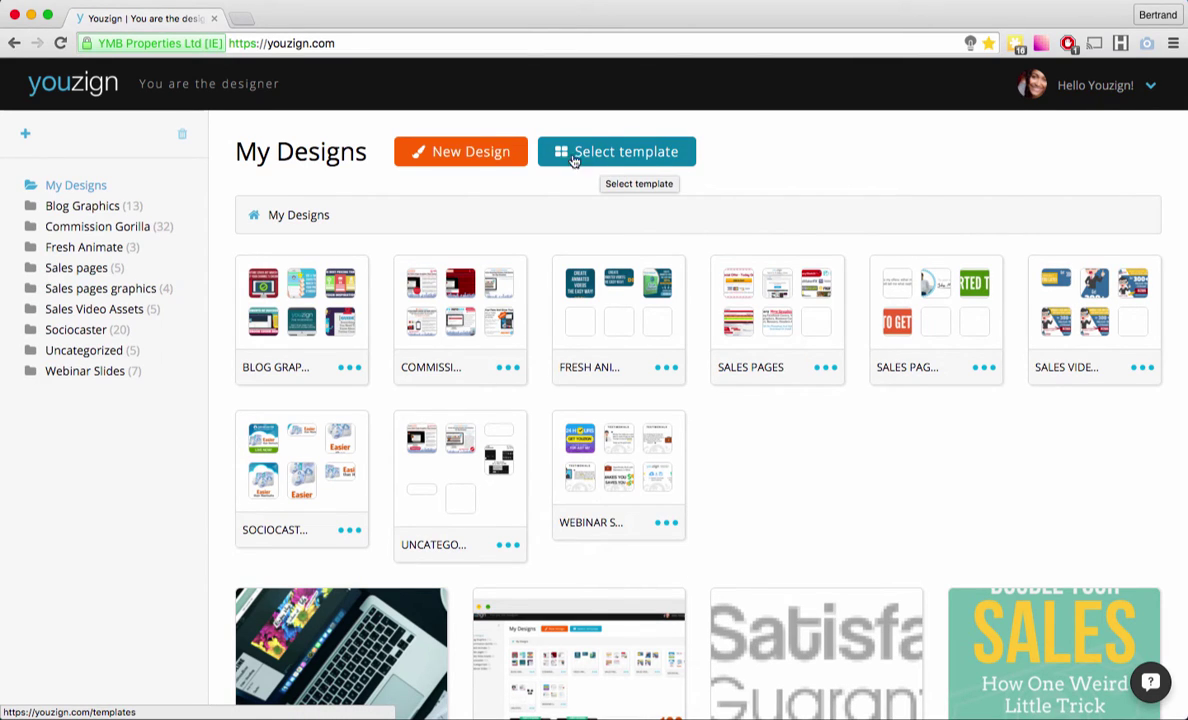
pyautogui.click(1152, 88)
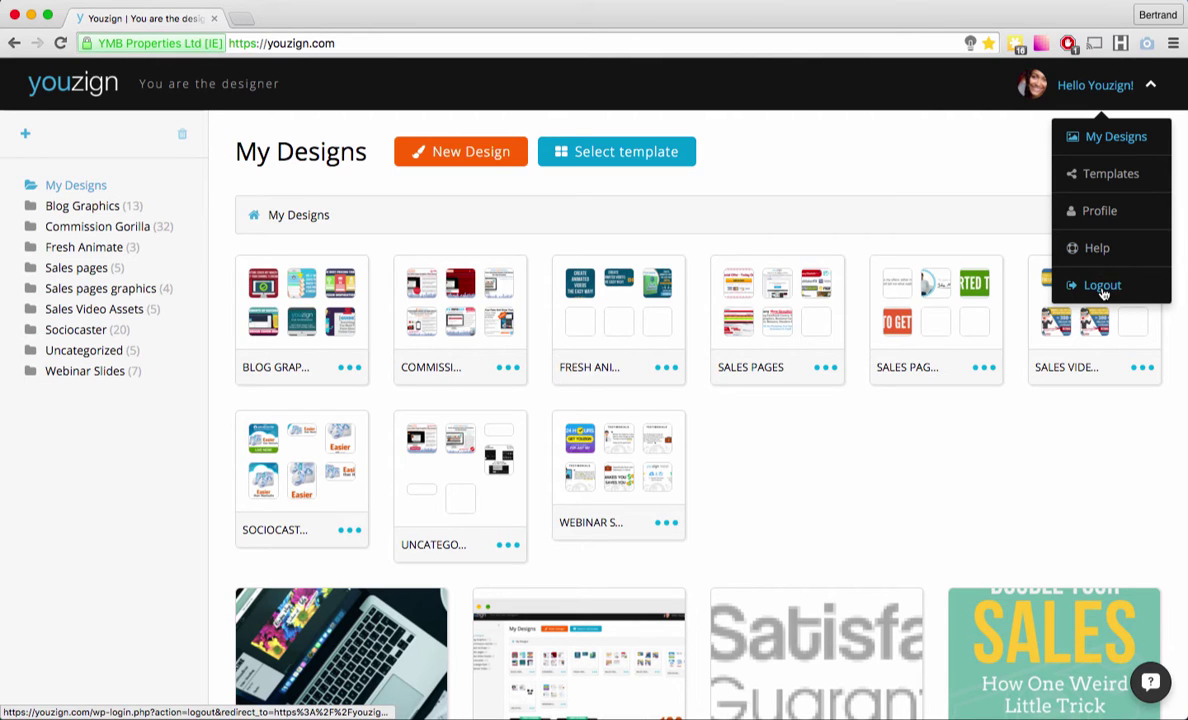
pyautogui.click(883, 179)
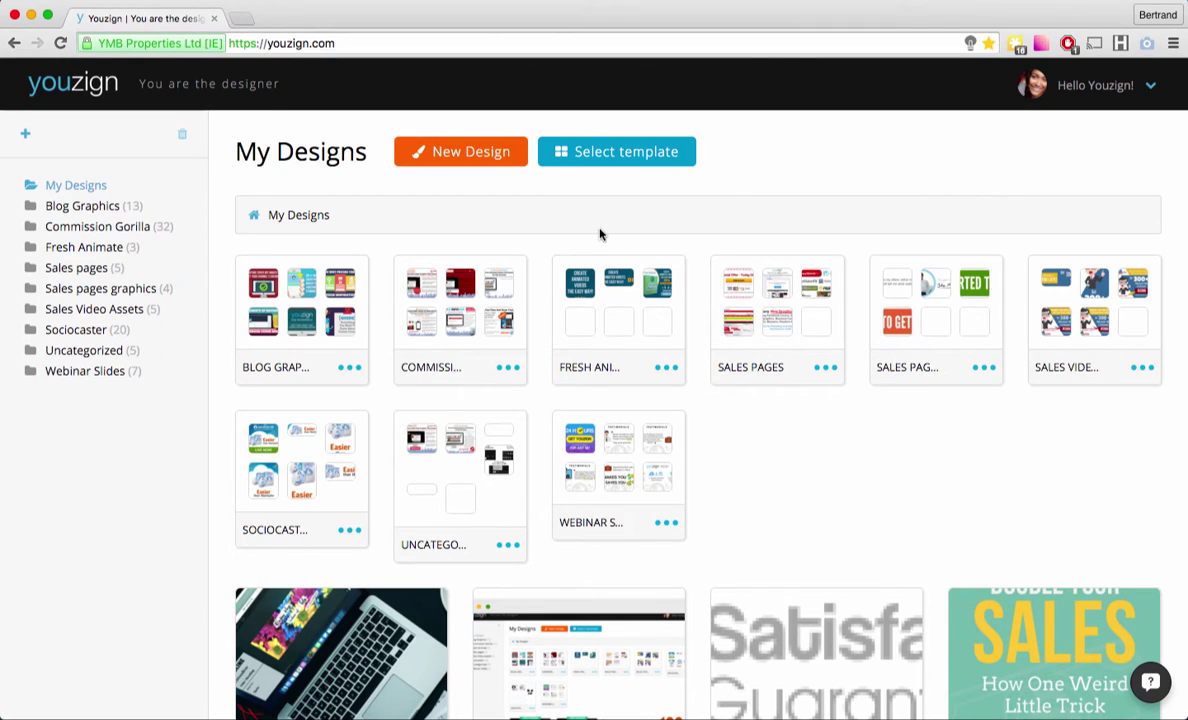
pyautogui.click(1150, 88)
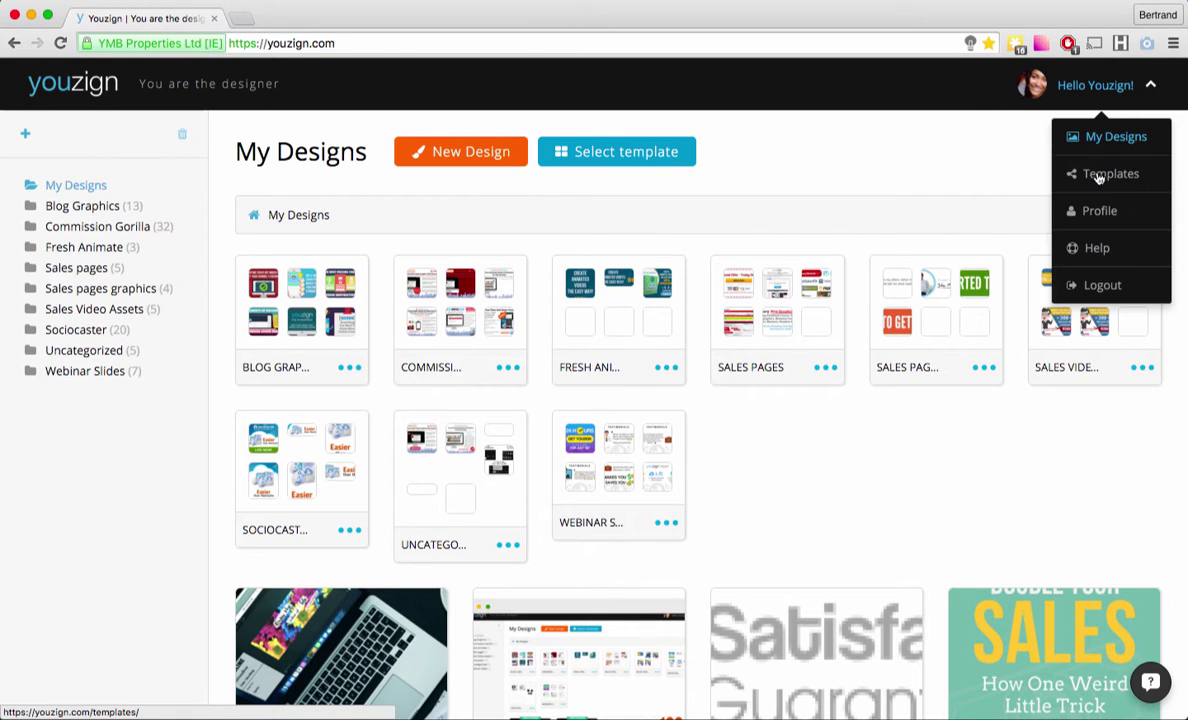
pyautogui.click(808, 192)
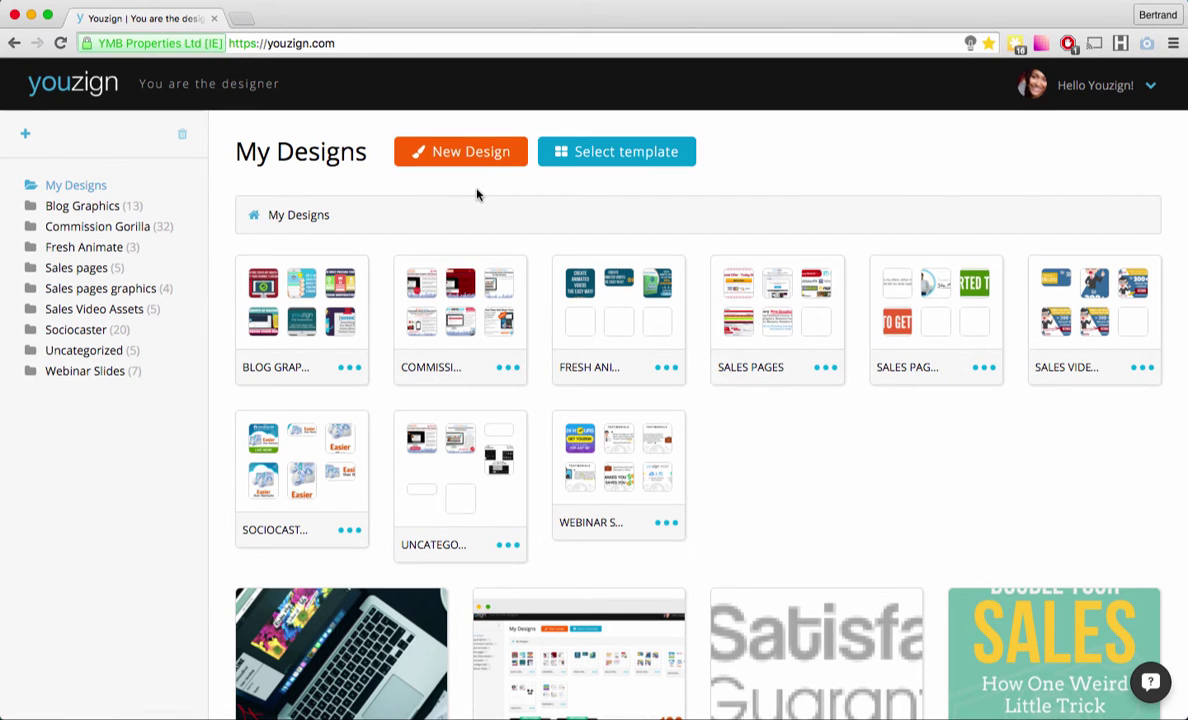
# Open New Design and browse canvas presets such as Custom Size 1000x1000 and Headers 900x200
pyautogui.click(416, 151)
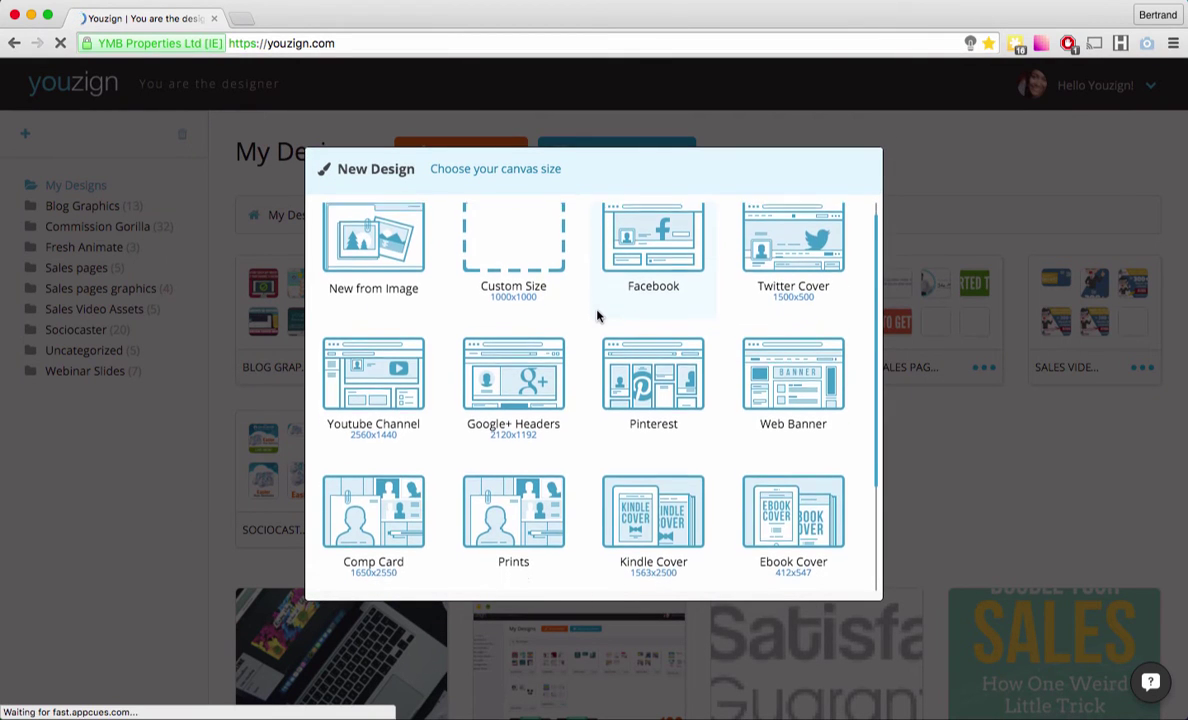
pyautogui.scroll(-2, 595, 314)
pyautogui.scroll(-1, 597, 314)
pyautogui.scroll(3, 597, 314)
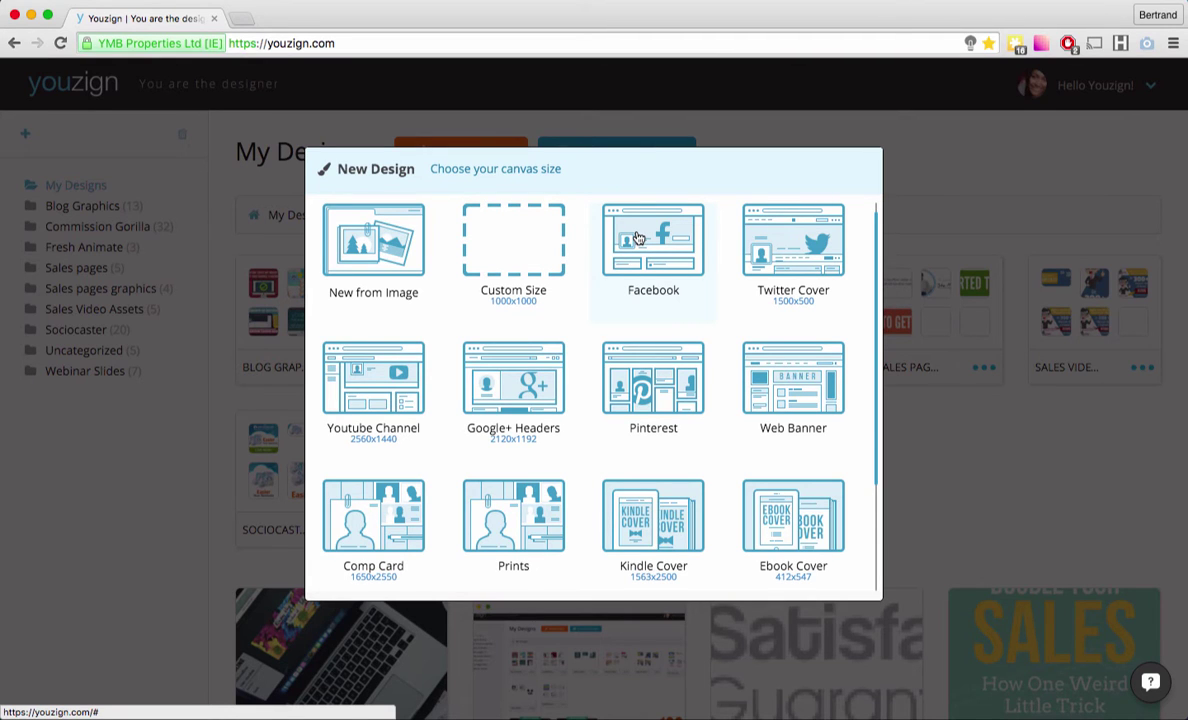
pyautogui.scroll(-3, 682, 255)
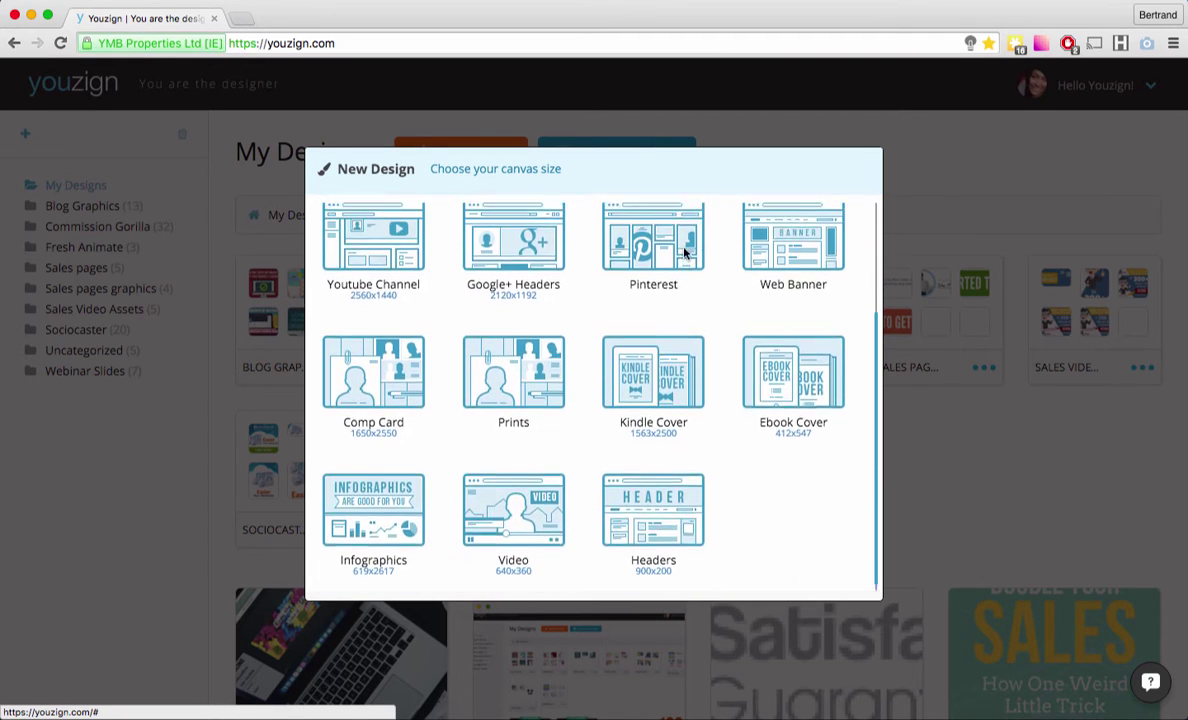
pyautogui.scroll(3, 684, 252)
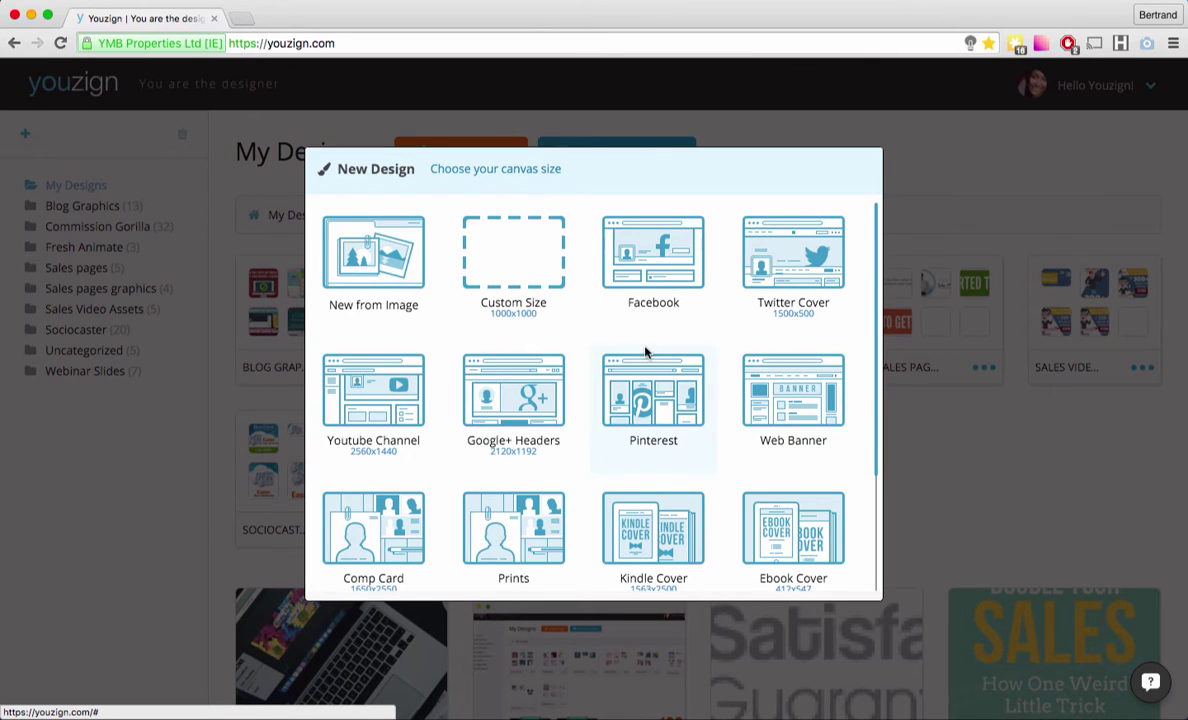
pyautogui.click(644, 266)
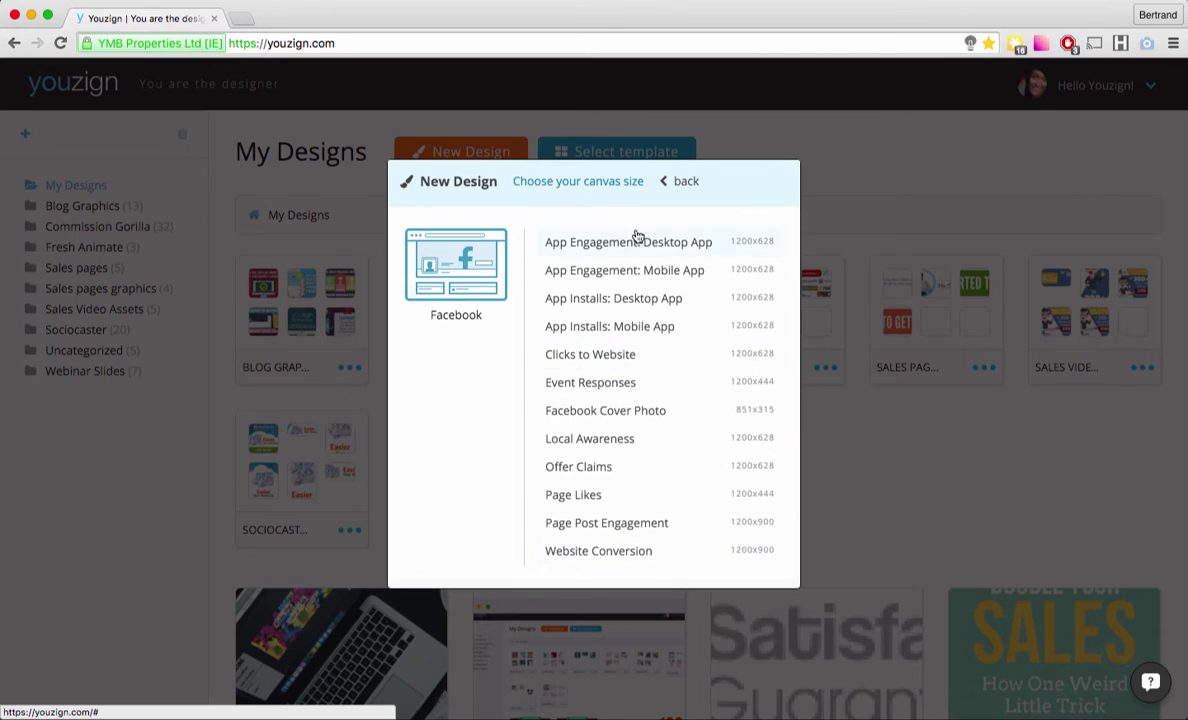
pyautogui.click(682, 182)
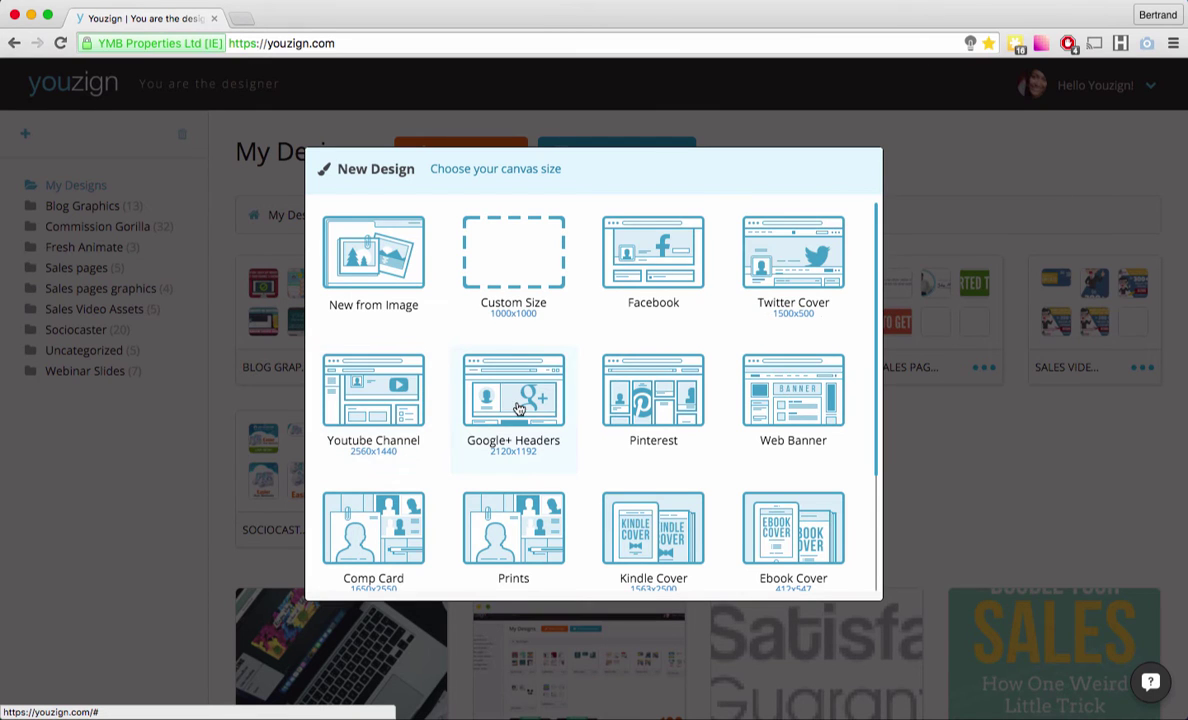
pyautogui.scroll(-3, 516, 404)
pyautogui.scroll(-3, 519, 408)
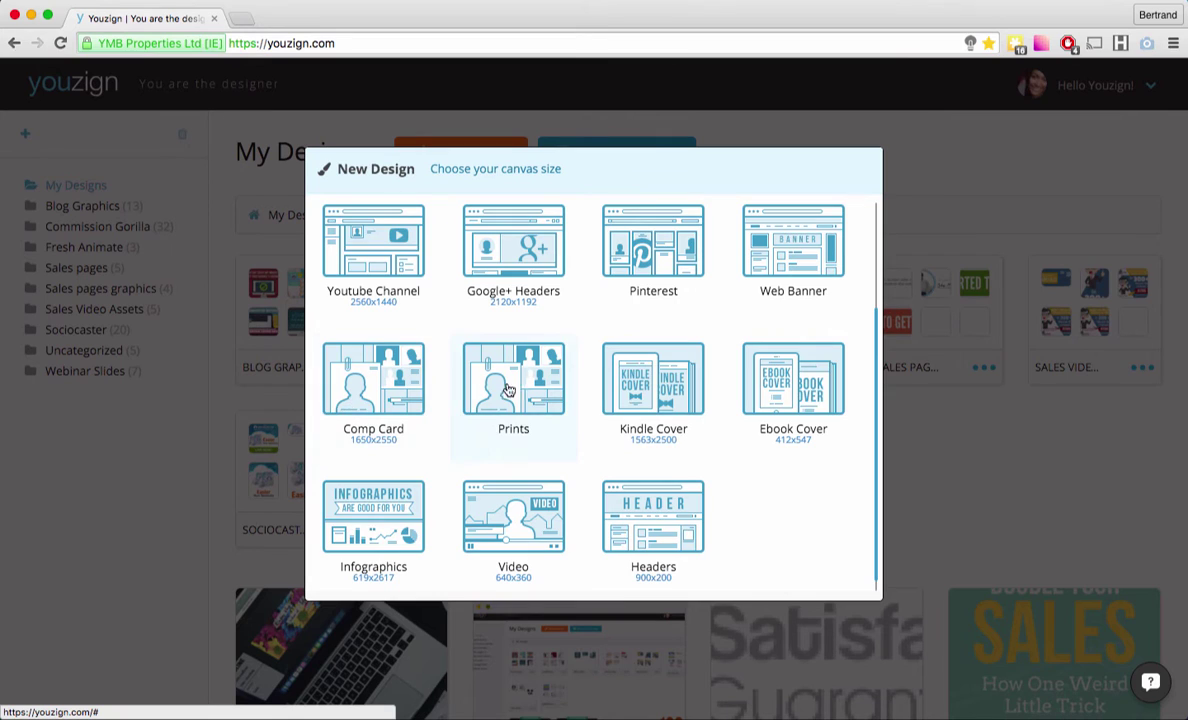
pyautogui.click(482, 360)
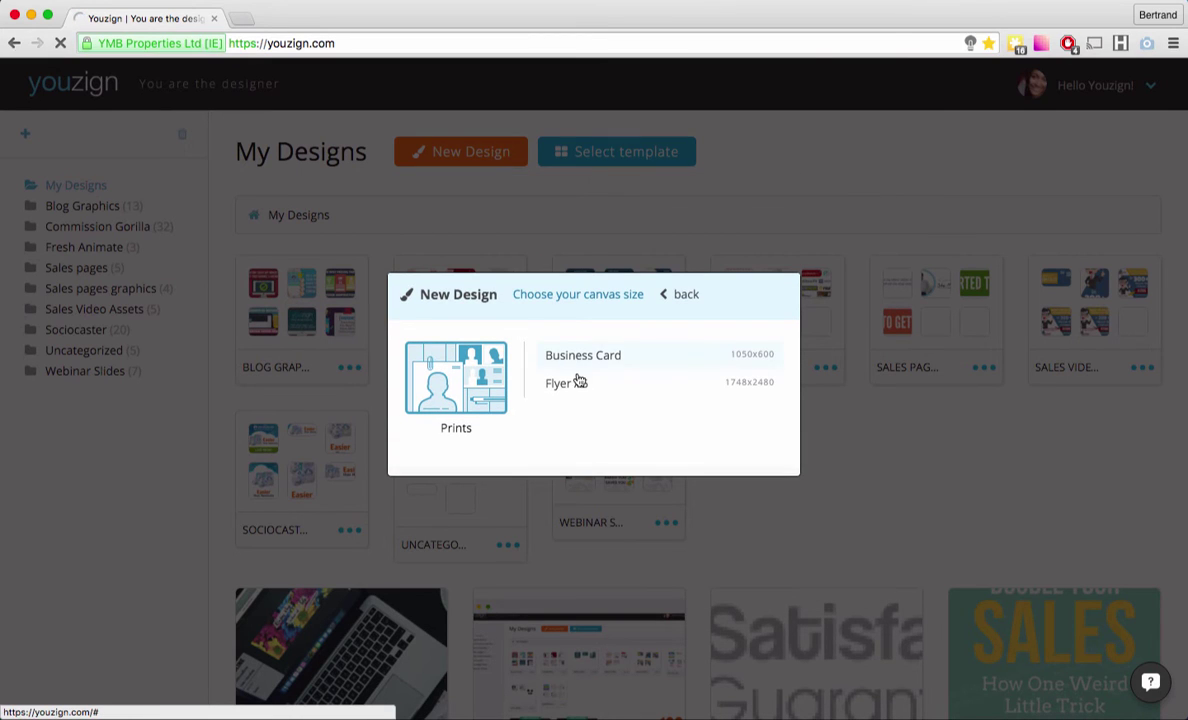
pyautogui.click(679, 298)
pyautogui.scroll(-3, 565, 392)
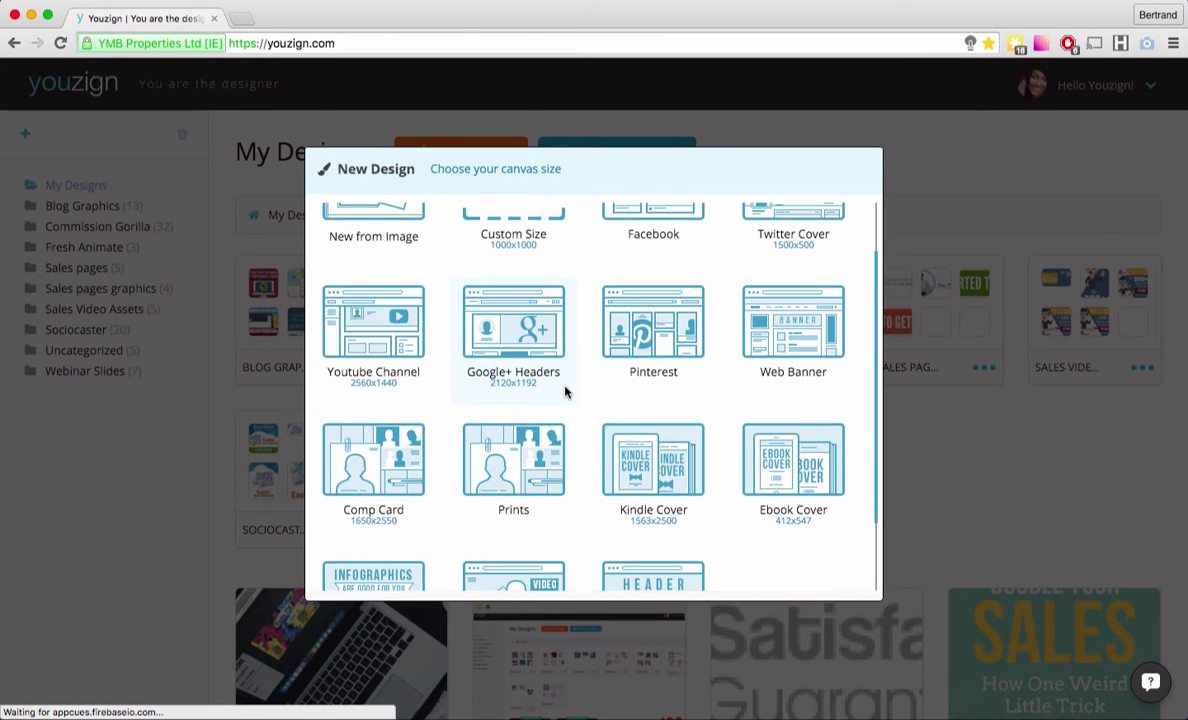
pyautogui.scroll(-1, 565, 392)
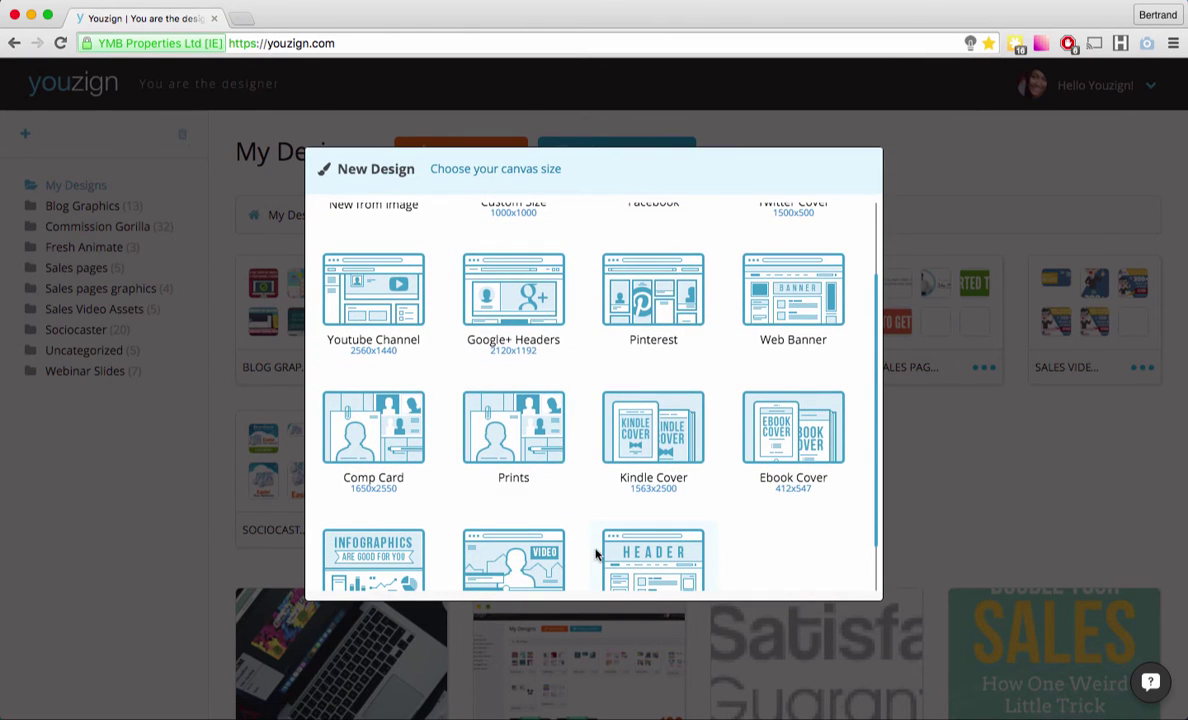
pyautogui.scroll(-2, 511, 462)
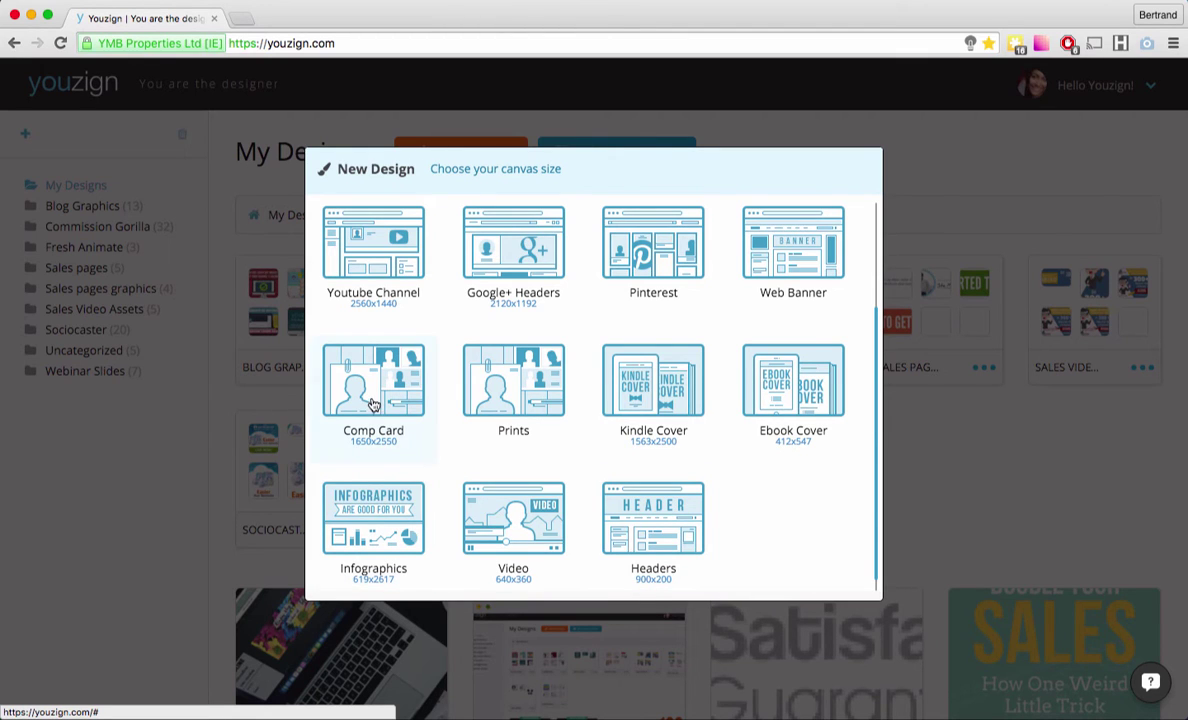
pyautogui.scroll(3, 687, 403)
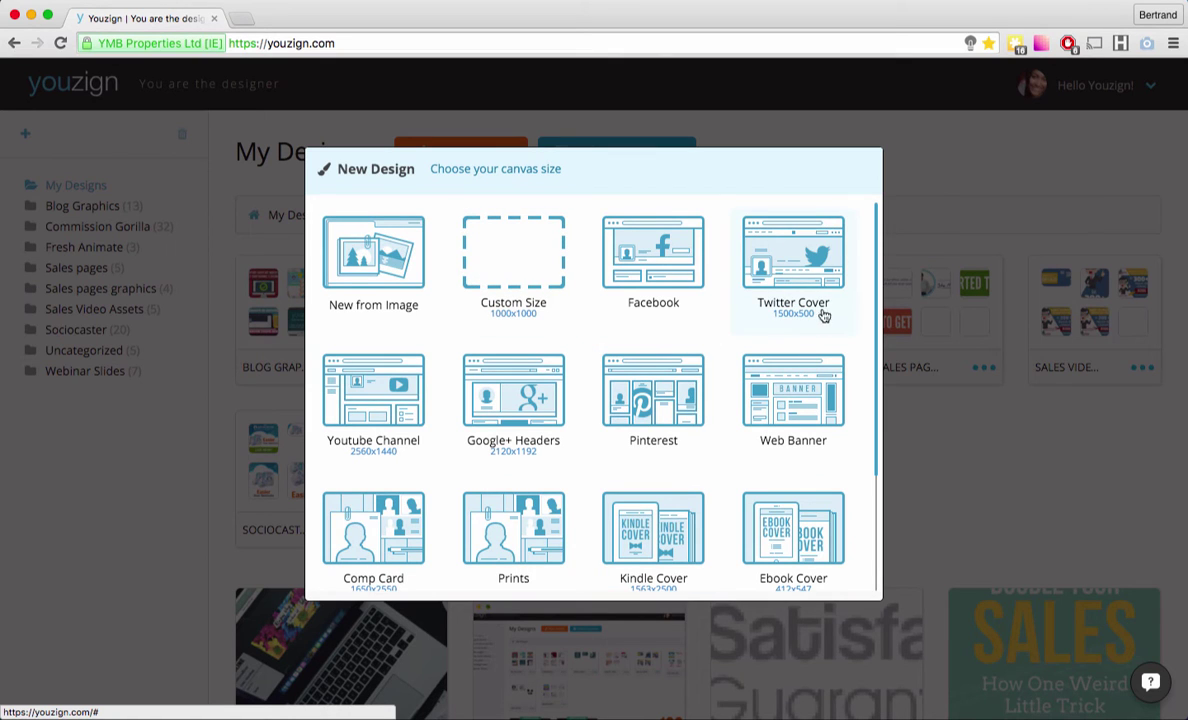
pyautogui.click(917, 428)
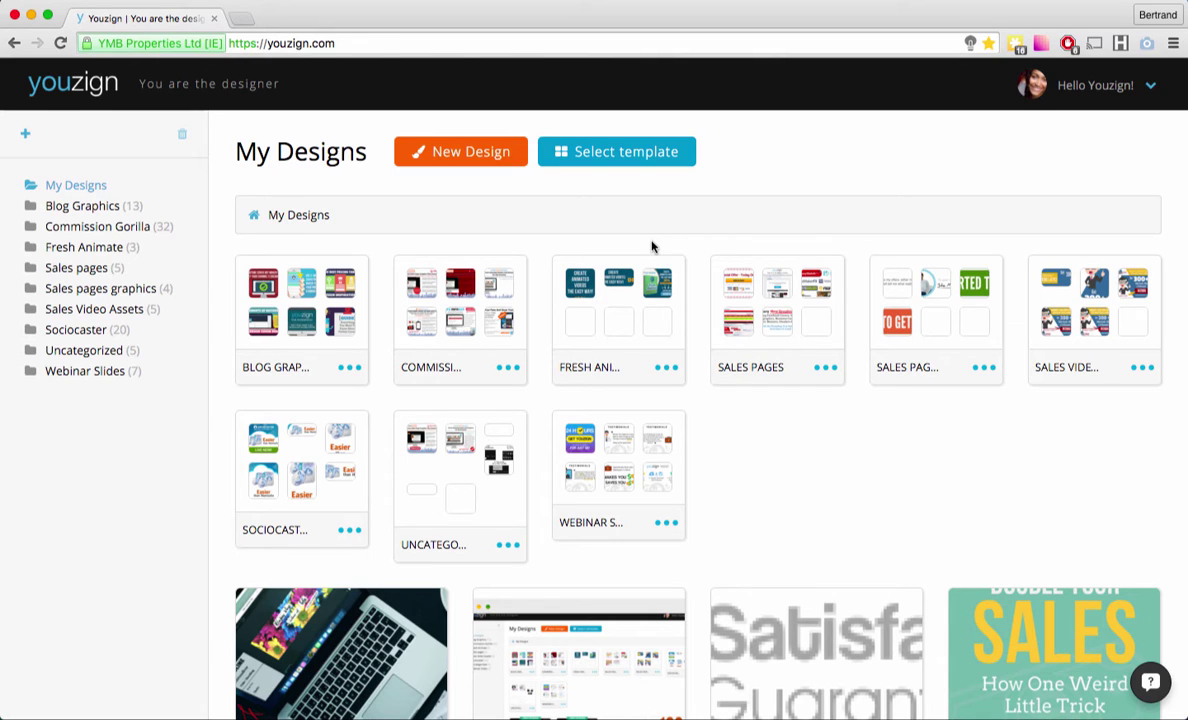
pyautogui.click(1140, 92)
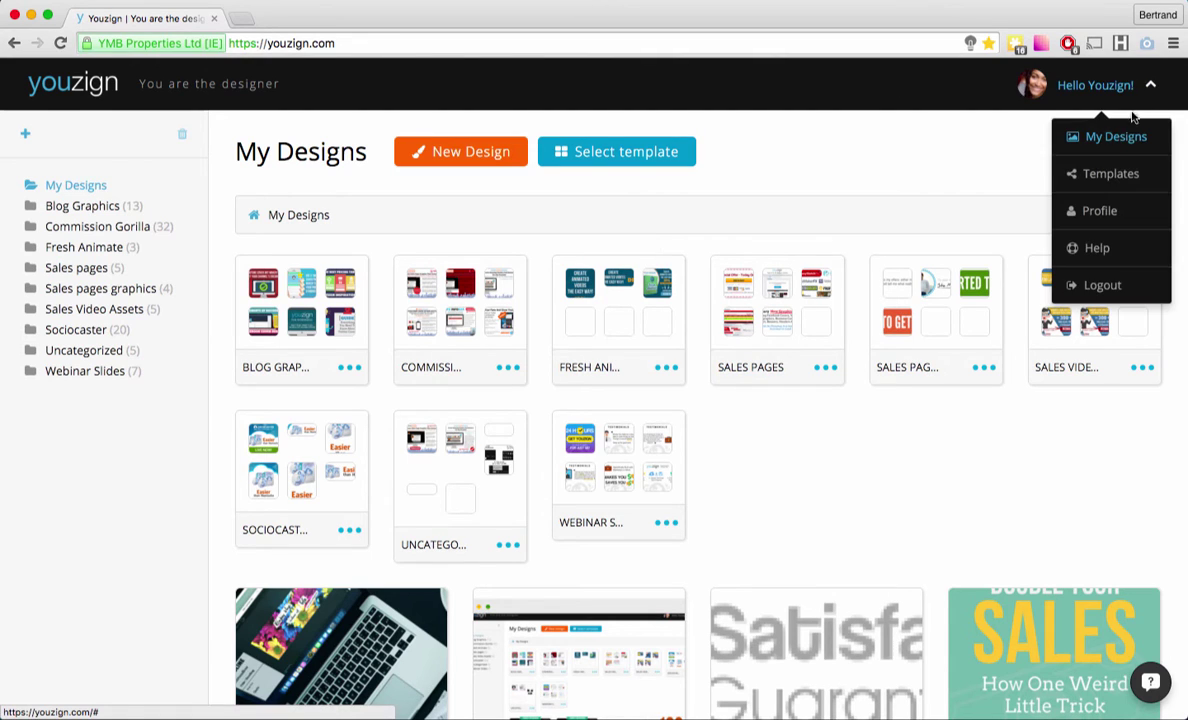
pyautogui.click(1104, 212)
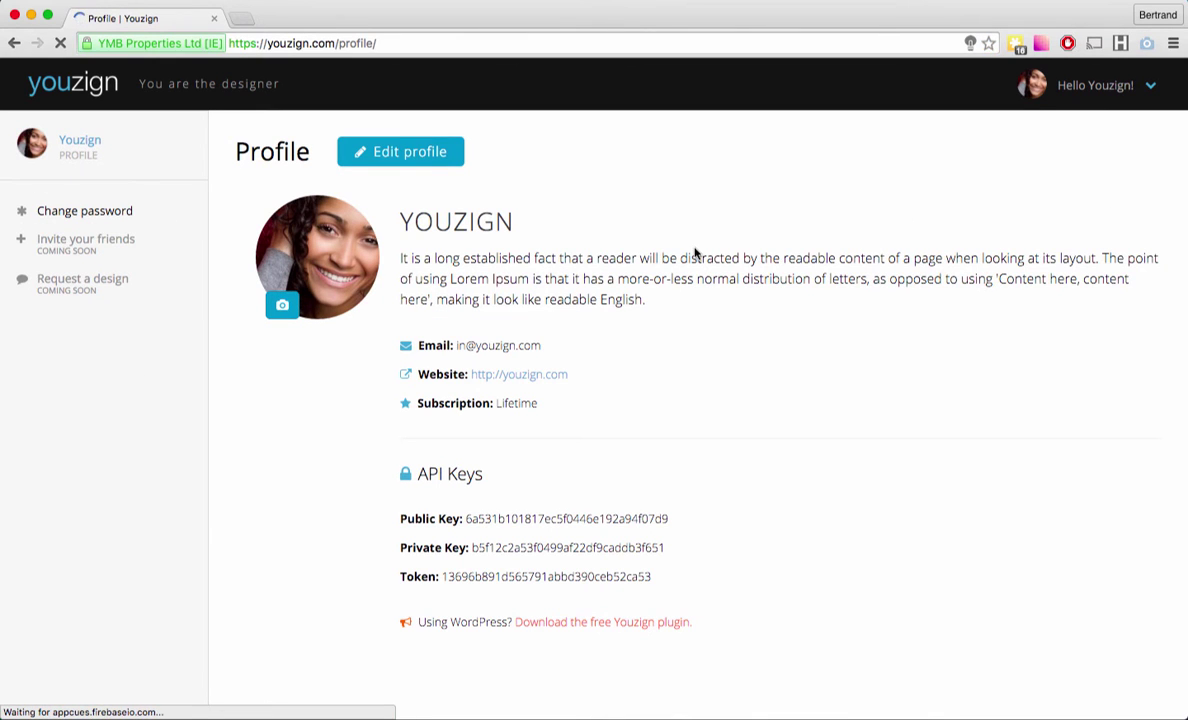
pyautogui.scroll(-1, 696, 253)
pyautogui.scroll(1, 696, 253)
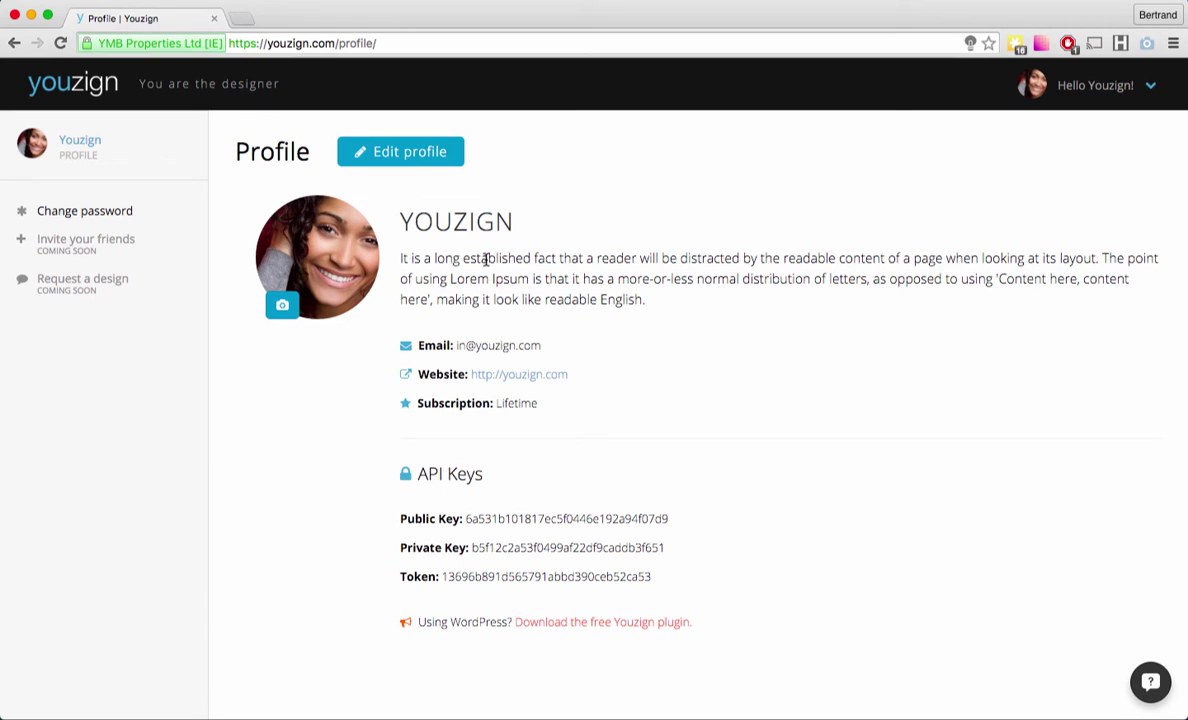
pyautogui.tripleClick(486, 258)
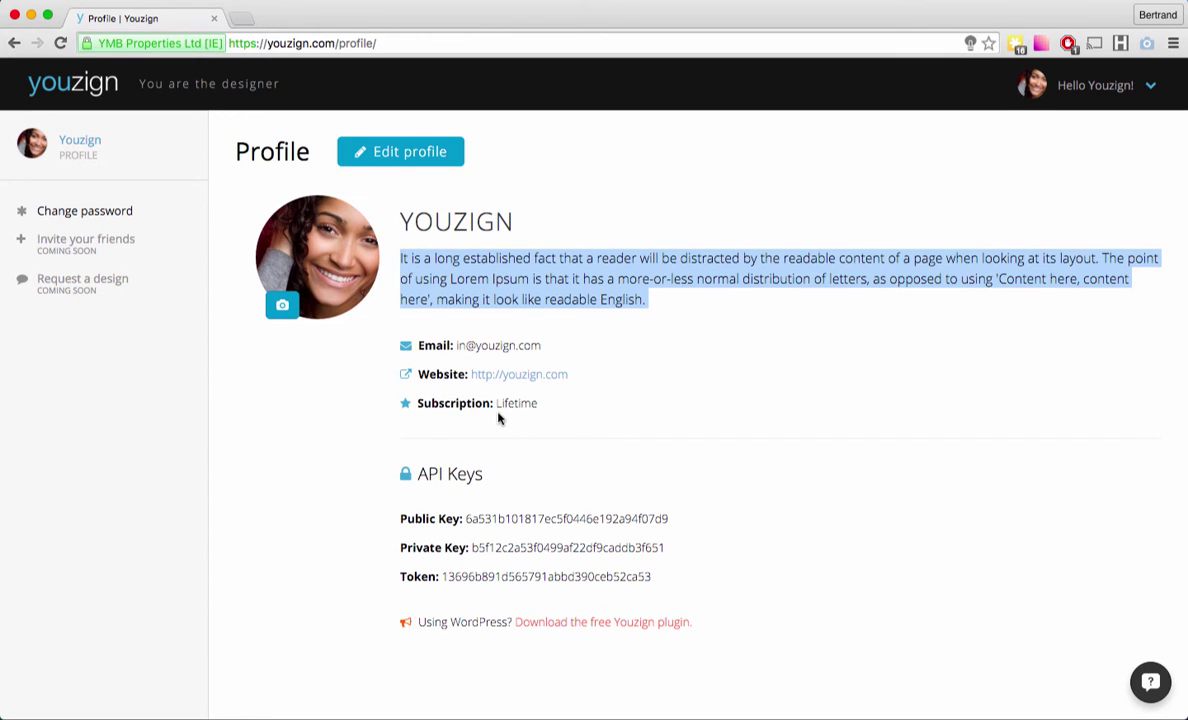
pyautogui.scroll(-2, 499, 418)
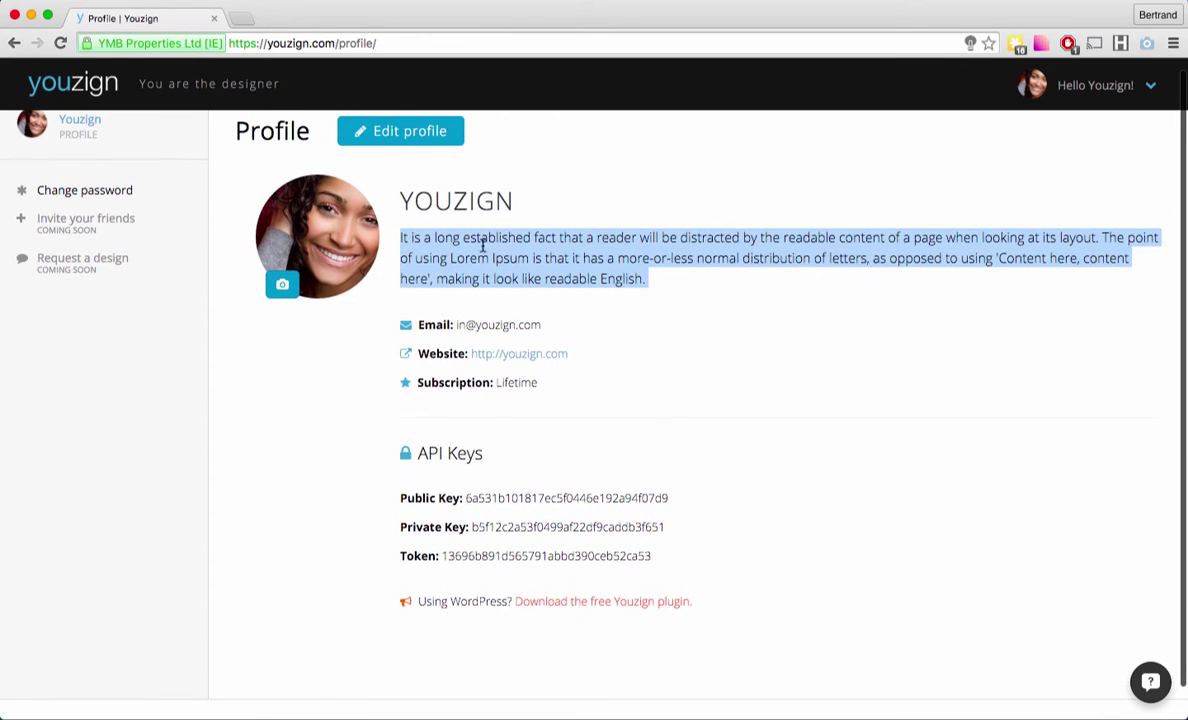
pyautogui.scroll(-2, 470, 300)
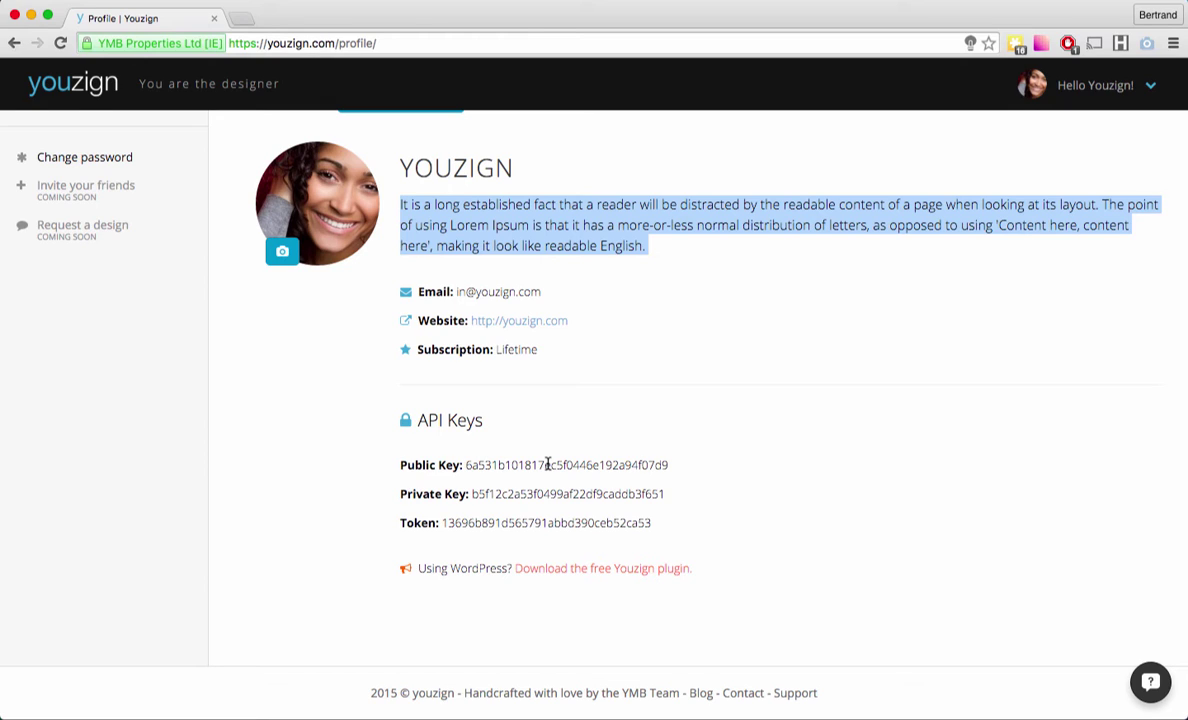
pyautogui.doubleClick(548, 464)
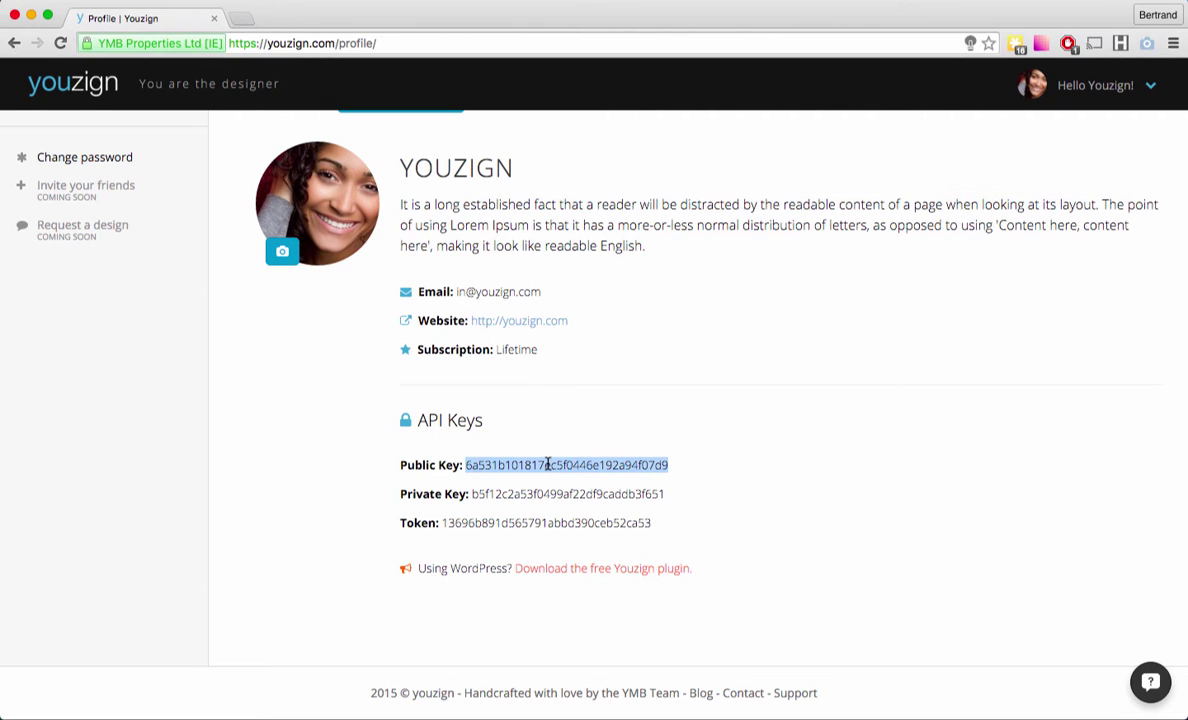
pyautogui.click(548, 464)
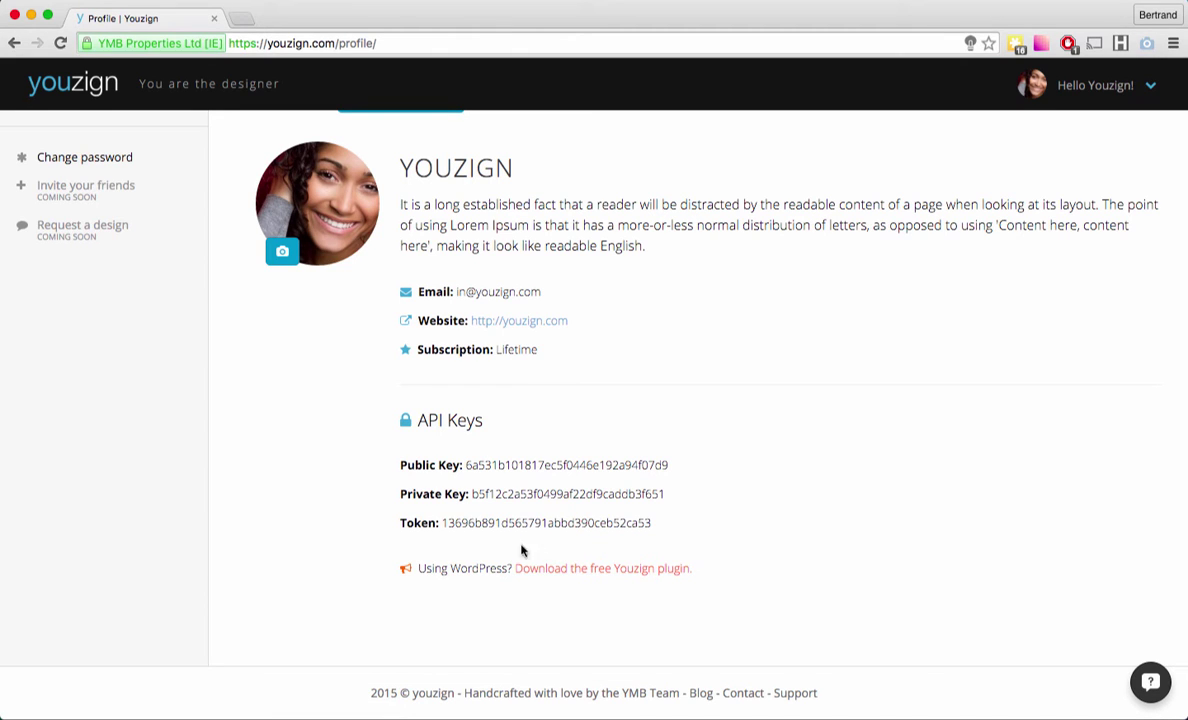
pyautogui.scroll(2, 490, 553)
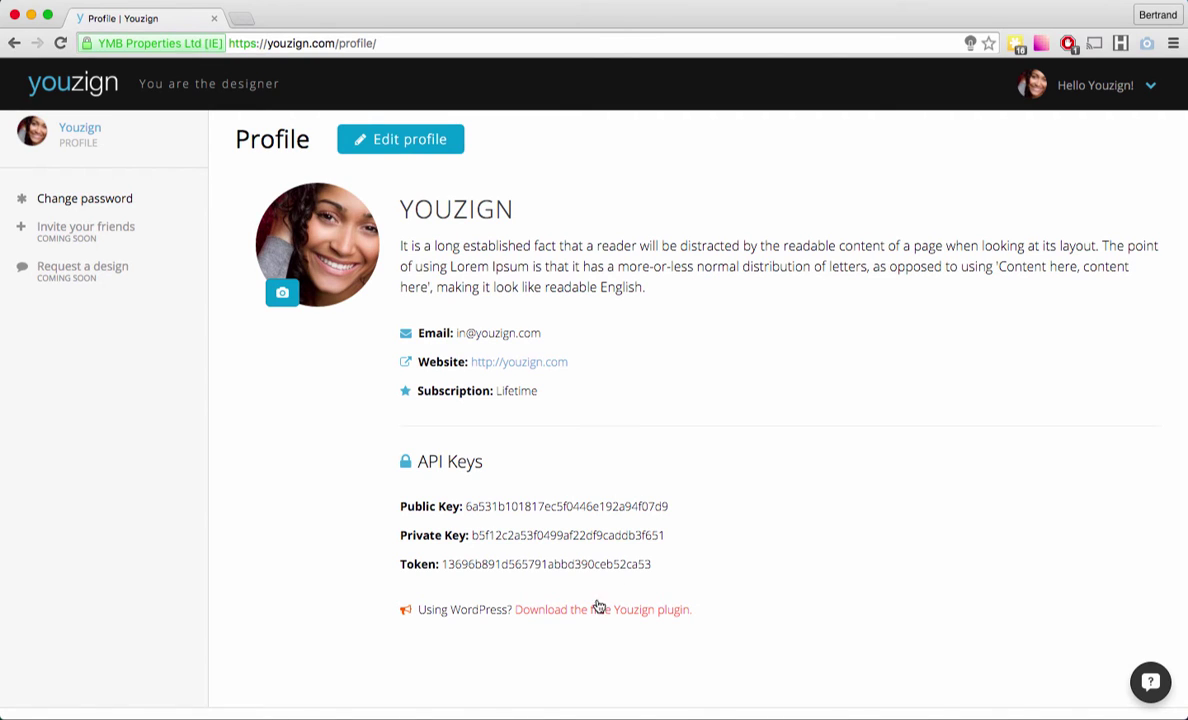
pyautogui.scroll(1, 573, 510)
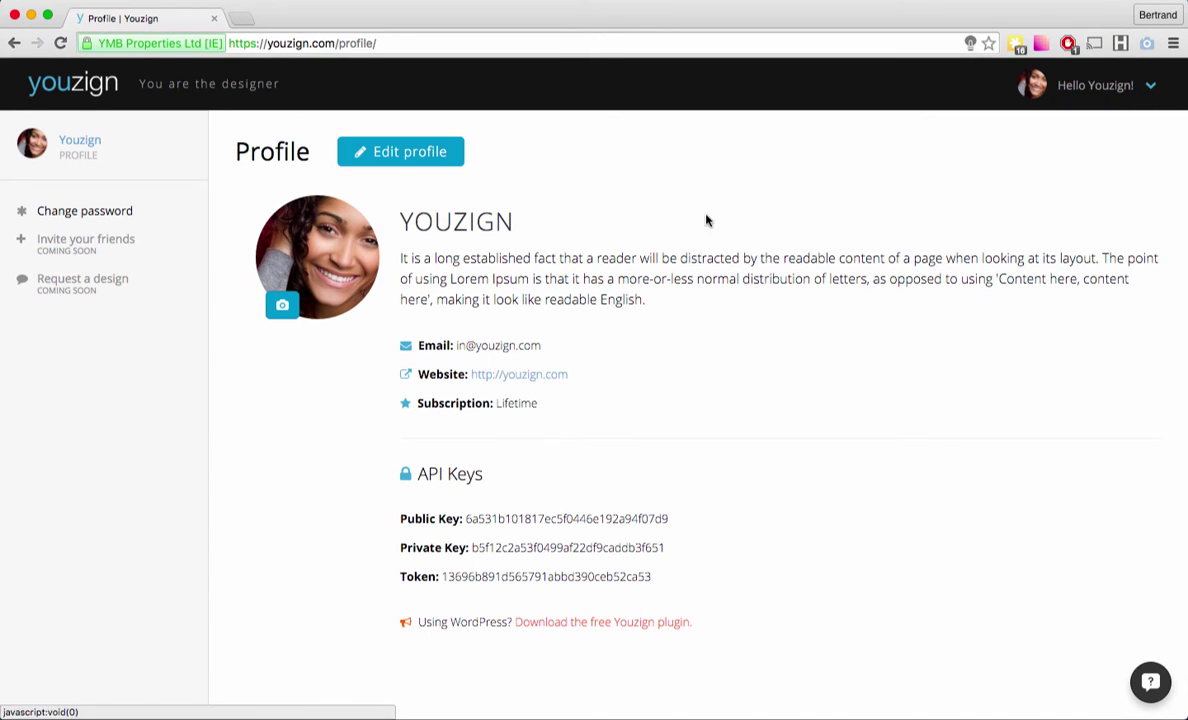
# Go to My Designs from the account menu and open the Templates gallery of 851 templates
pyautogui.click(1146, 90)
pyautogui.click(1122, 139)
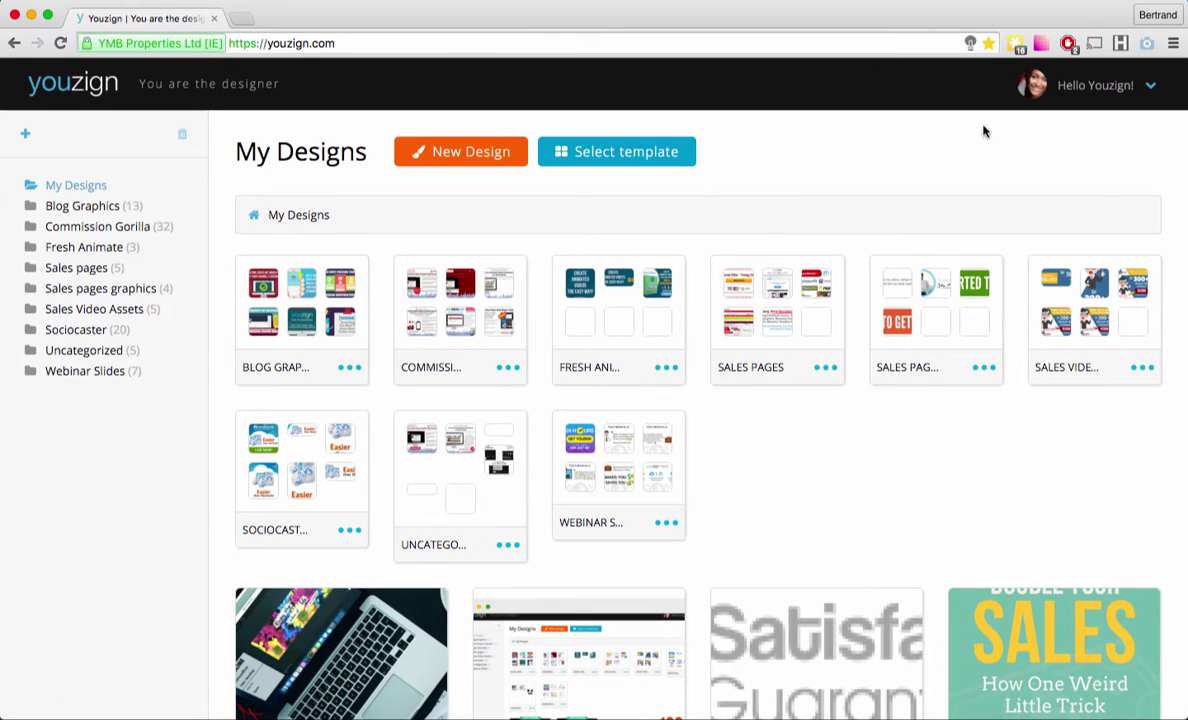
pyautogui.click(570, 151)
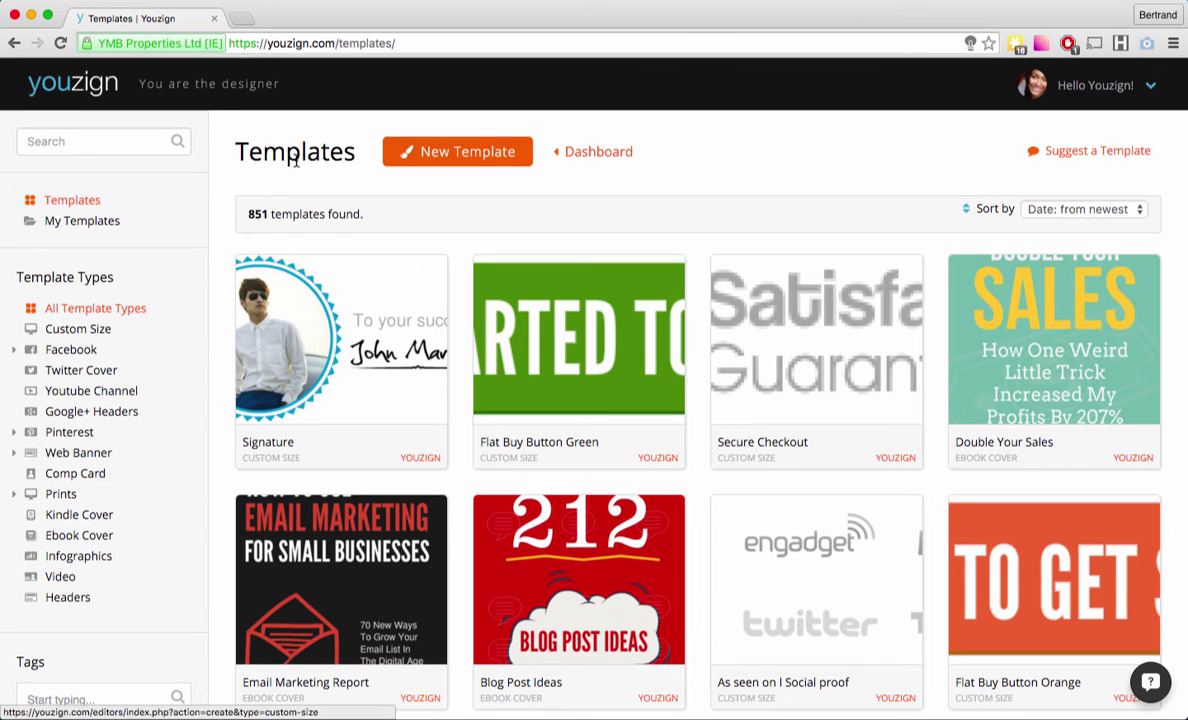
pyautogui.click(583, 156)
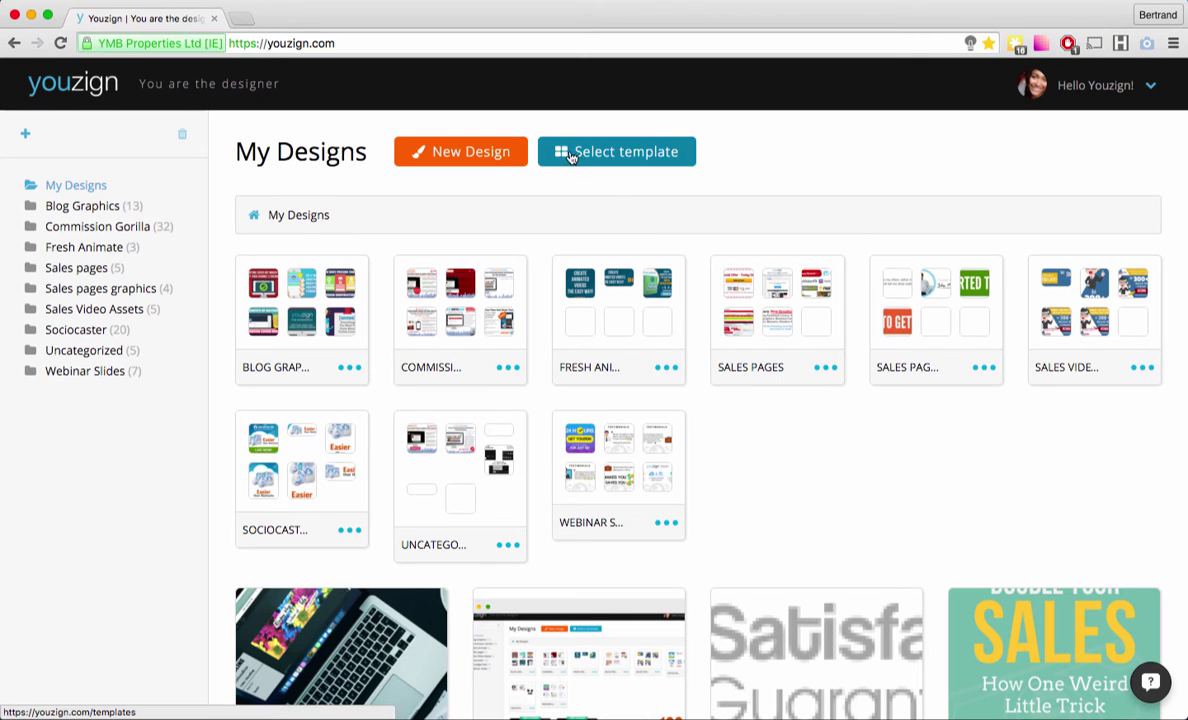
pyautogui.click(563, 153)
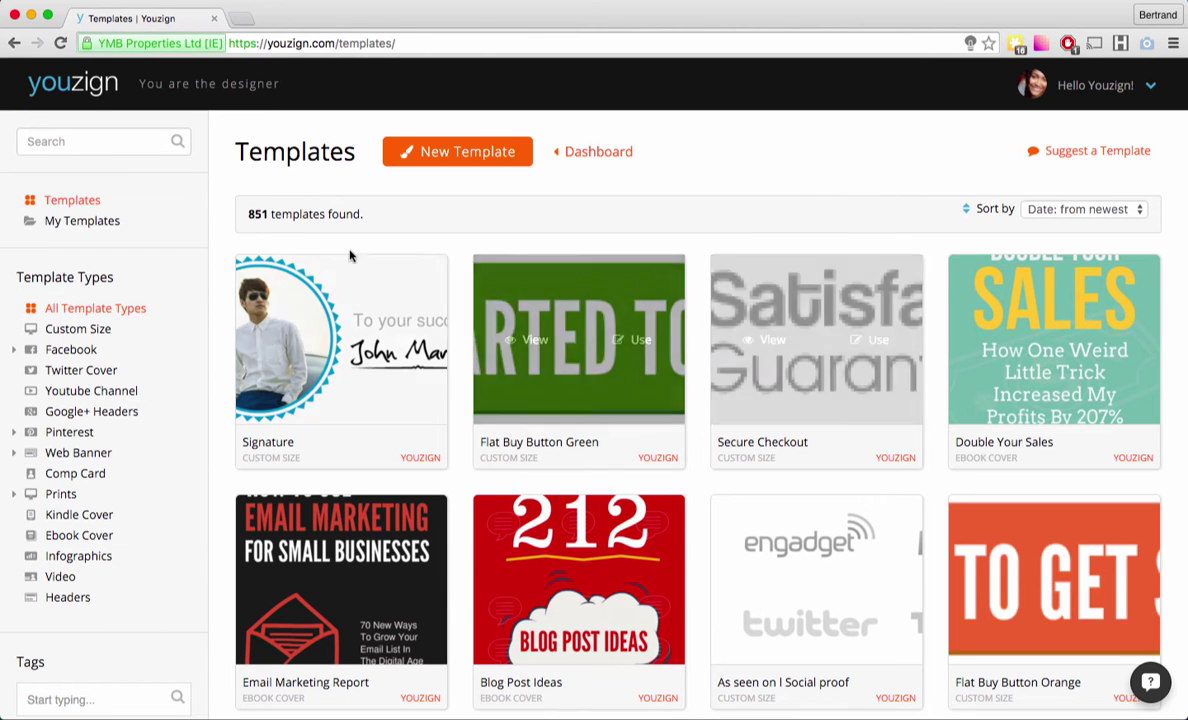
pyautogui.scroll(-3, 385, 300)
pyautogui.scroll(-10, 388, 309)
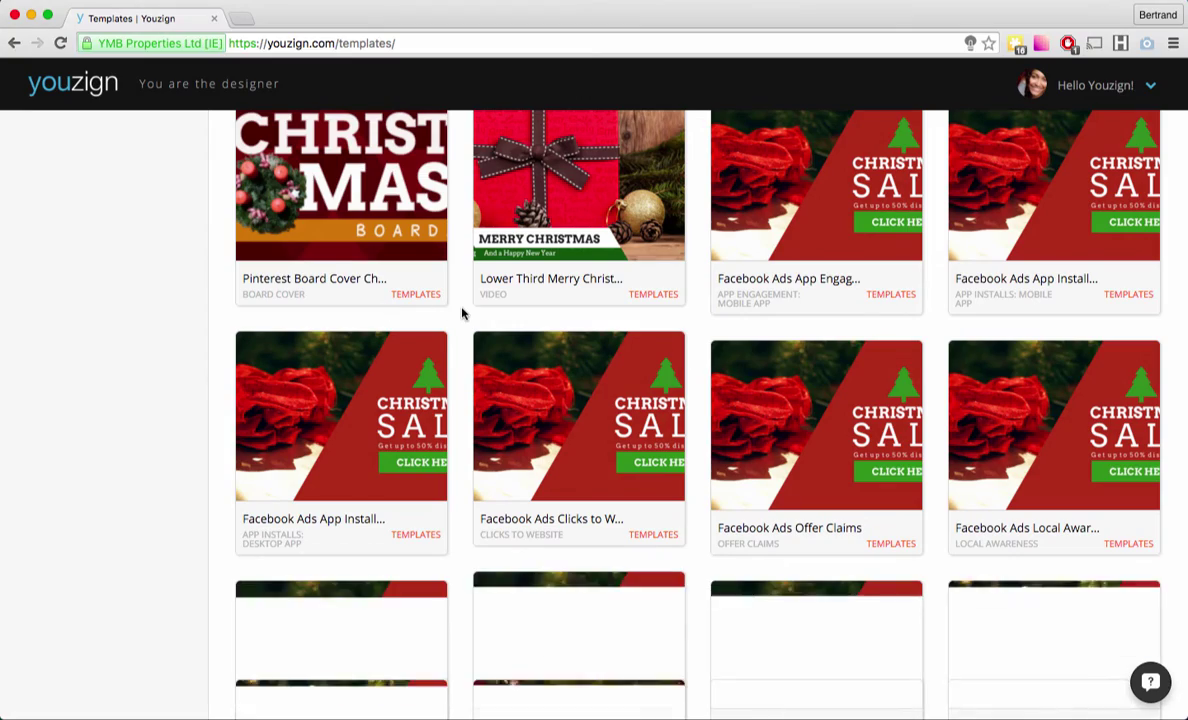
pyautogui.scroll(-9, 462, 314)
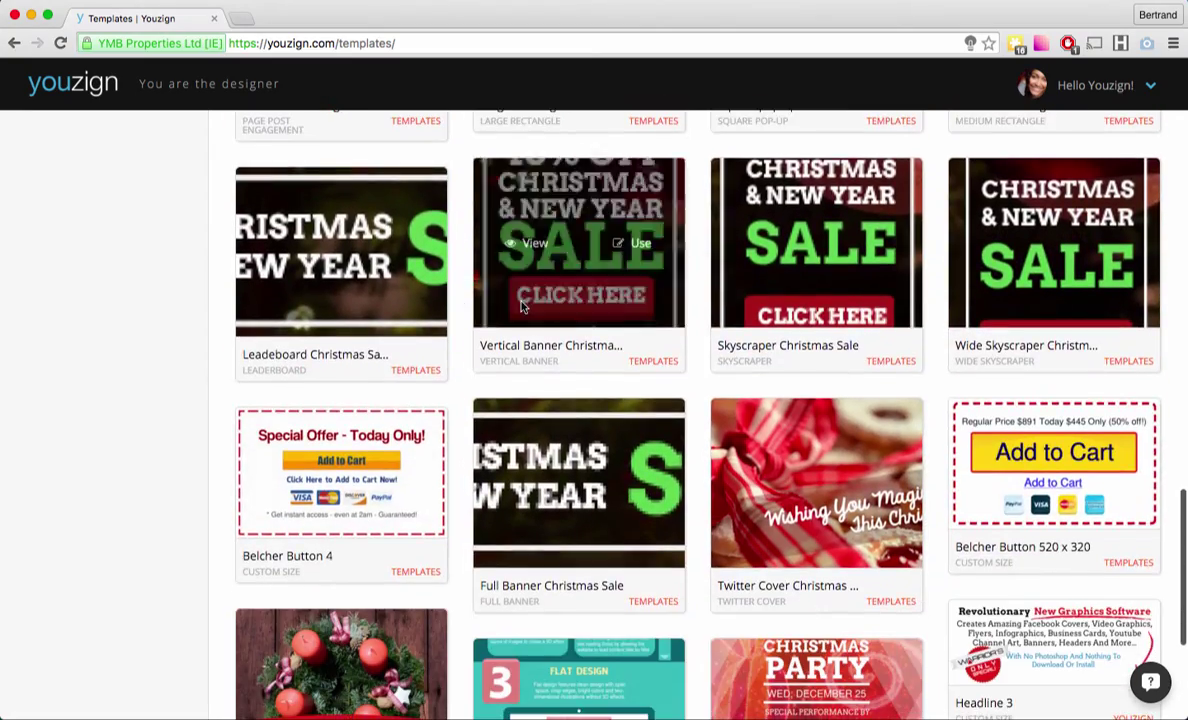
pyautogui.scroll(-4, 520, 306)
pyautogui.scroll(-8, 520, 306)
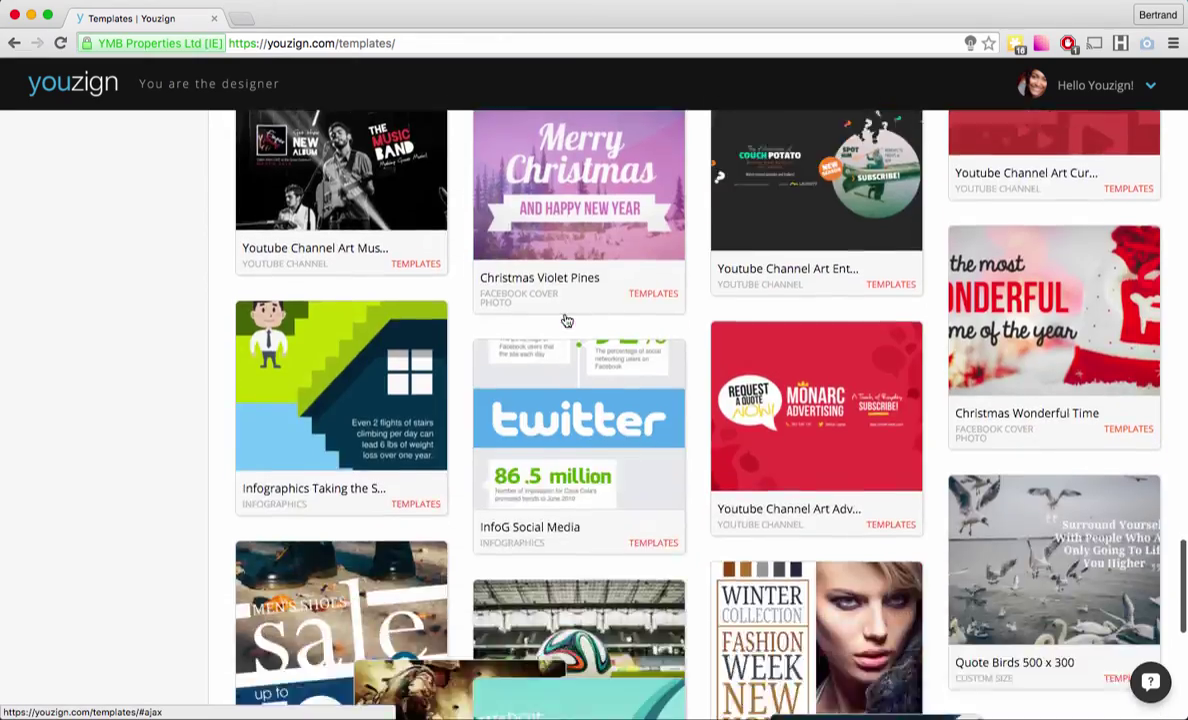
pyautogui.scroll(-6, 566, 320)
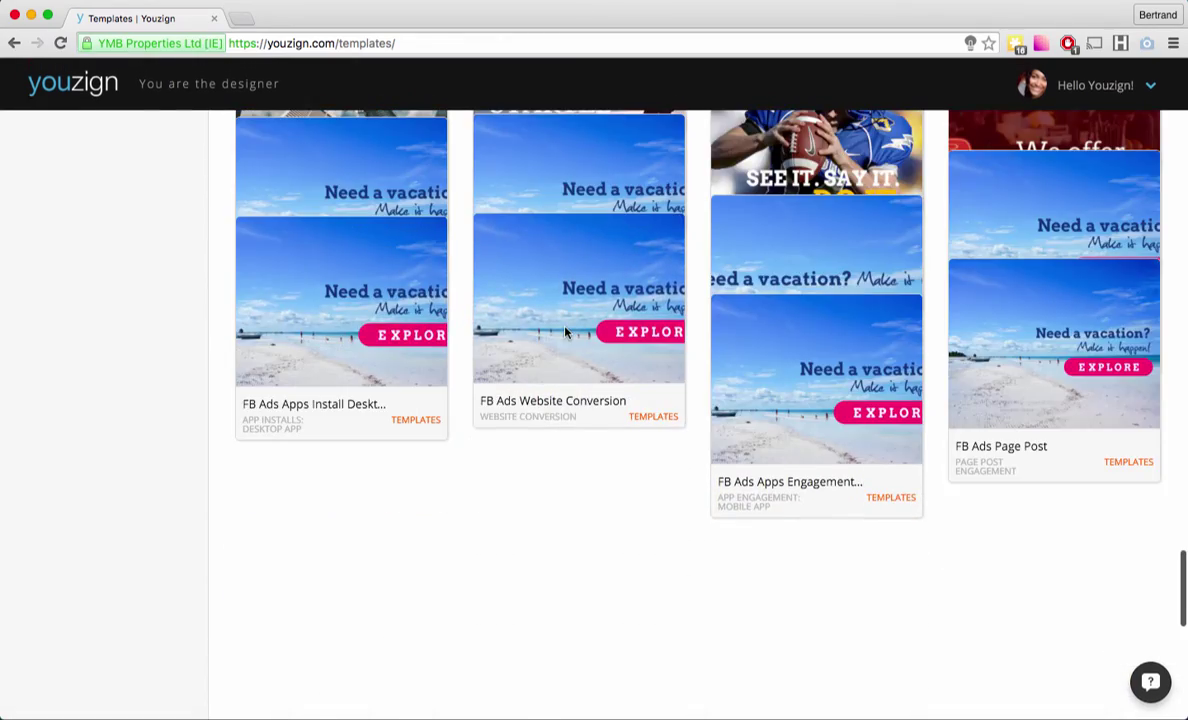
pyautogui.scroll(20, 565, 332)
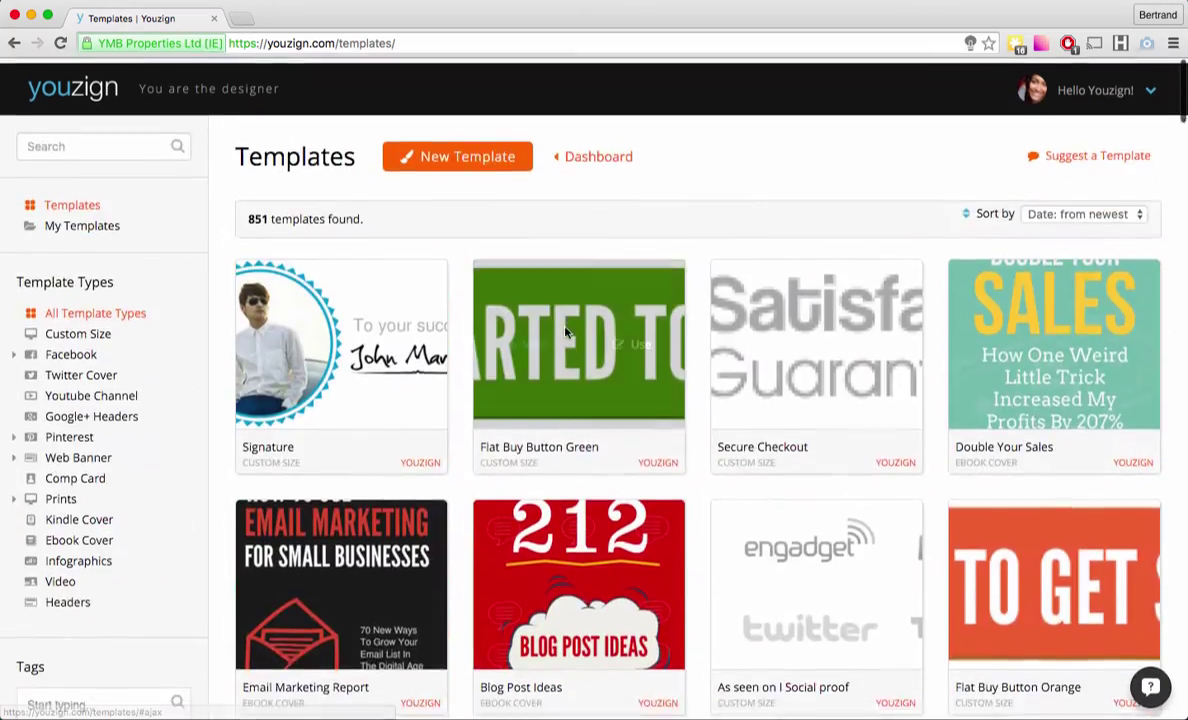
pyautogui.click(1055, 211)
pyautogui.click(930, 190)
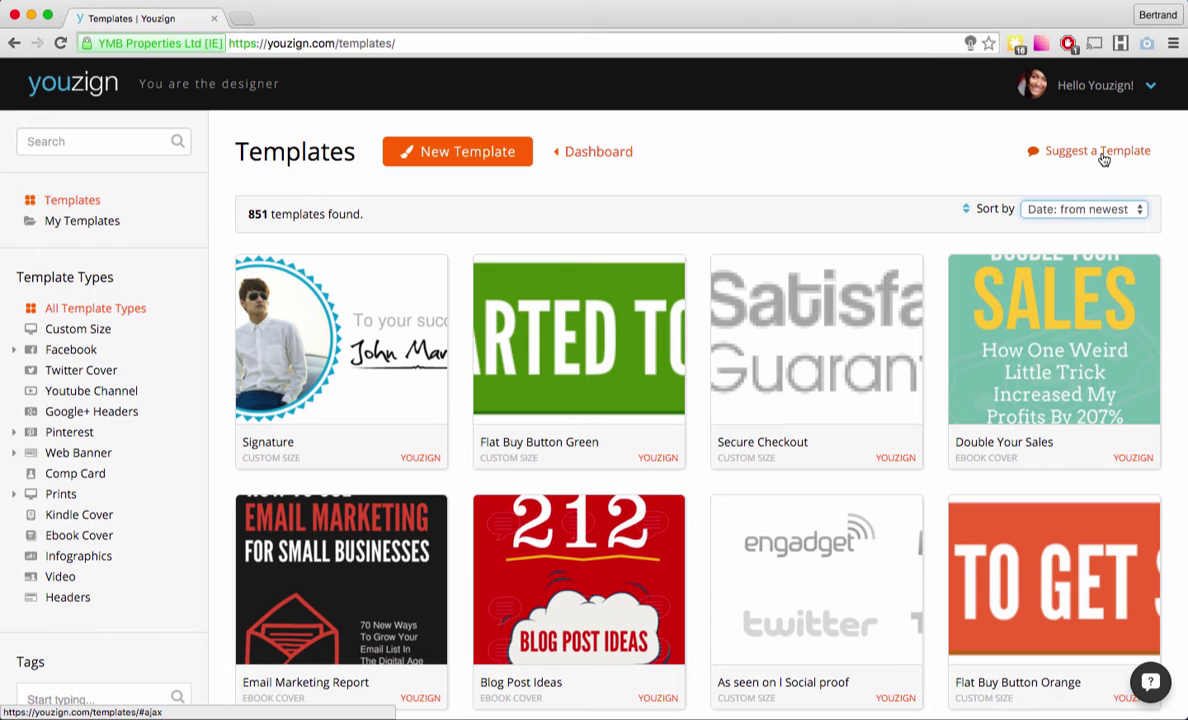
pyautogui.scroll(-2, 725, 257)
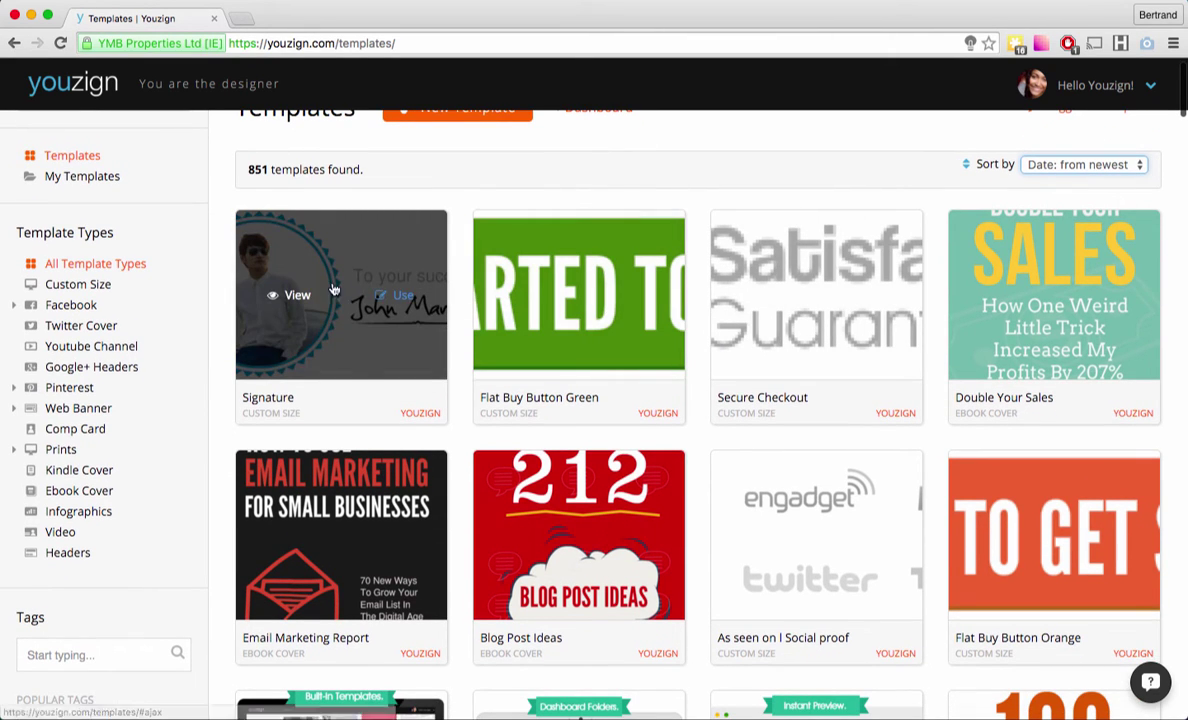
pyautogui.click(290, 295)
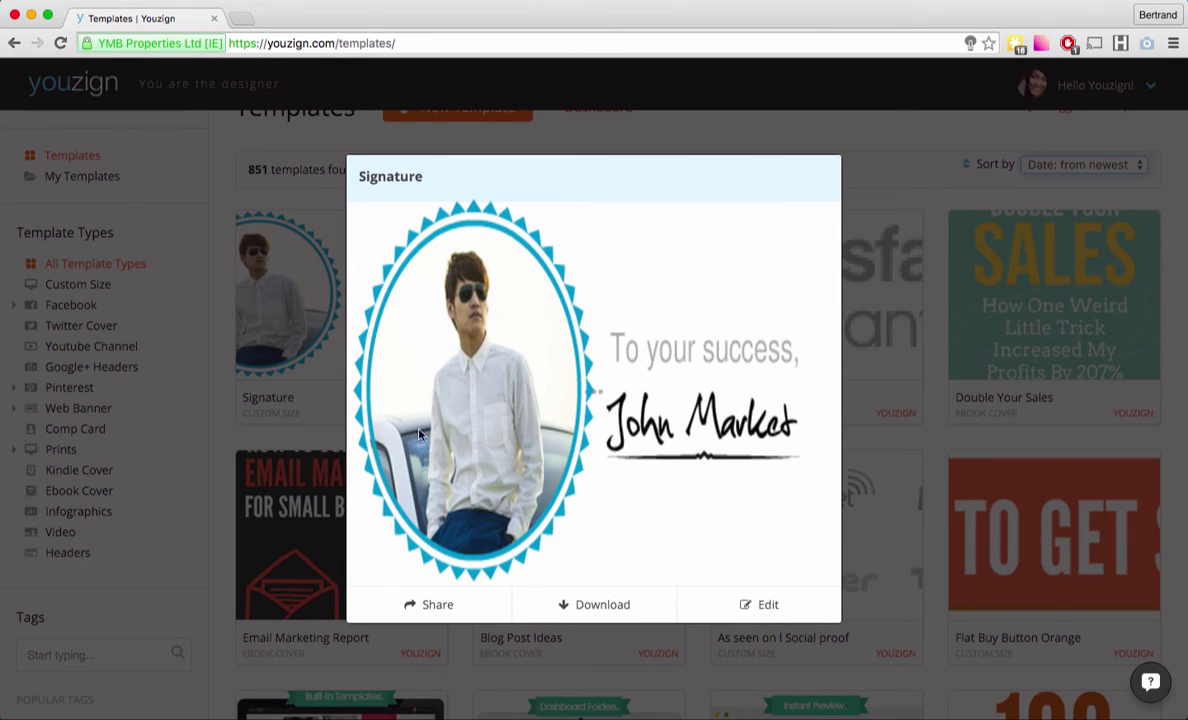
pyautogui.click(902, 426)
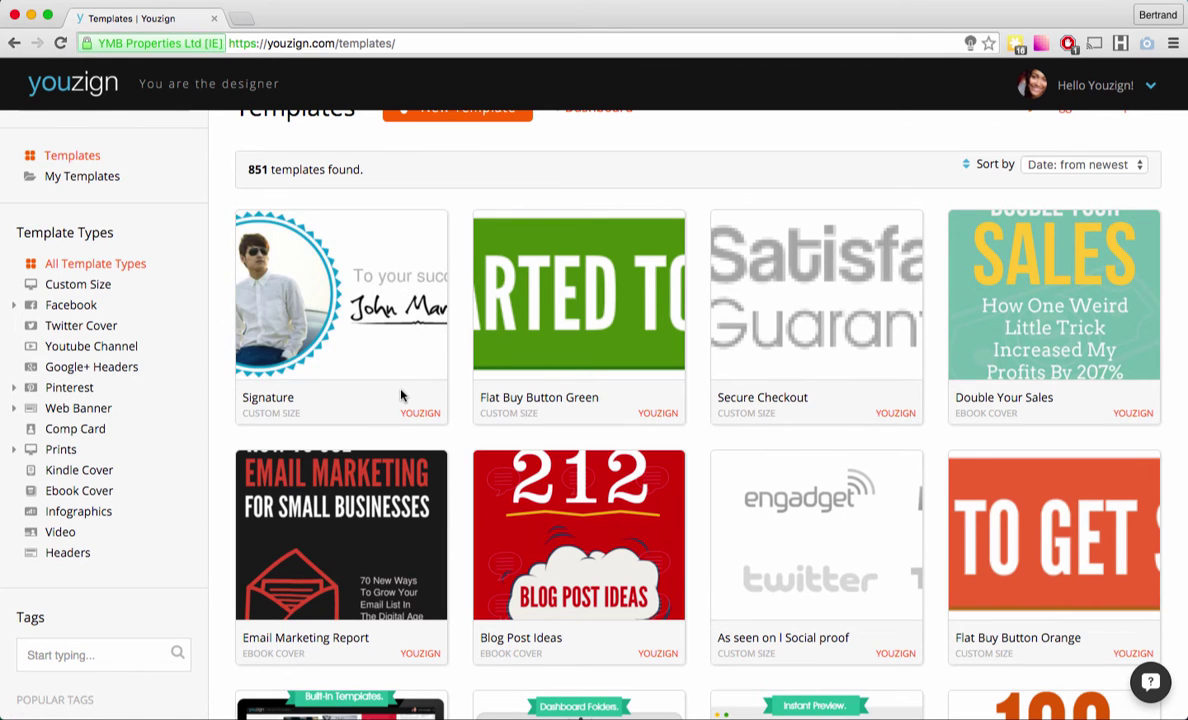
pyautogui.scroll(-1, 401, 396)
pyautogui.scroll(3, 401, 396)
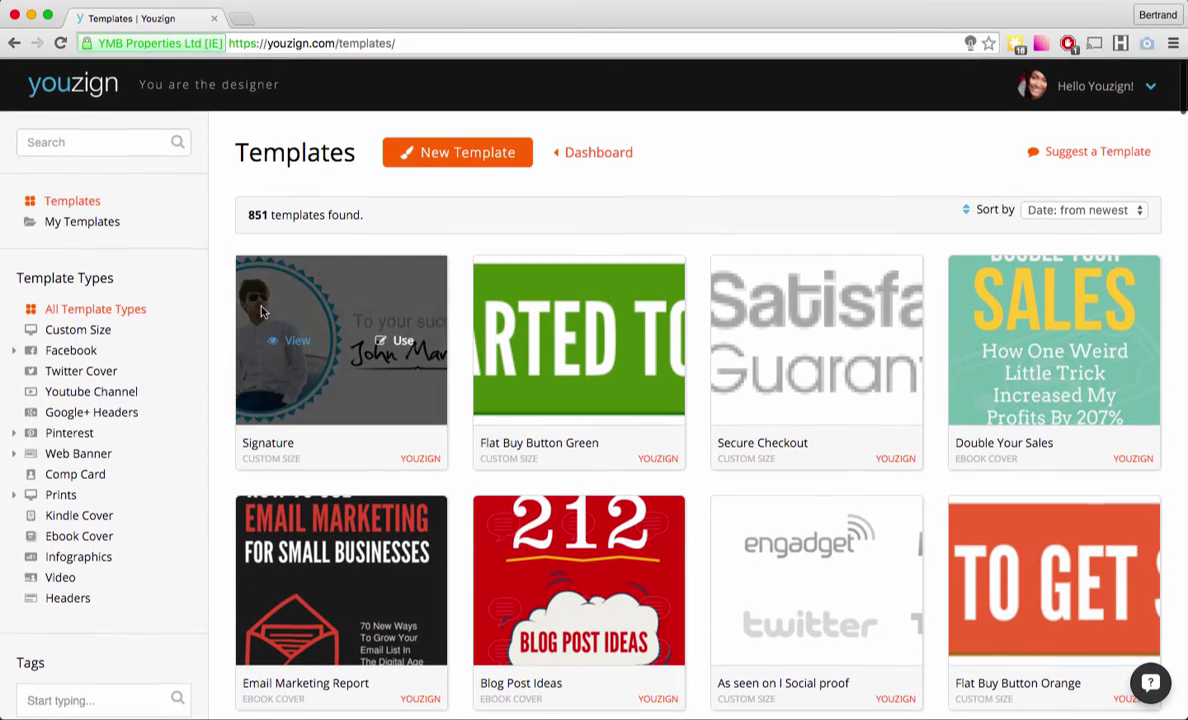
pyautogui.scroll(-1, 137, 246)
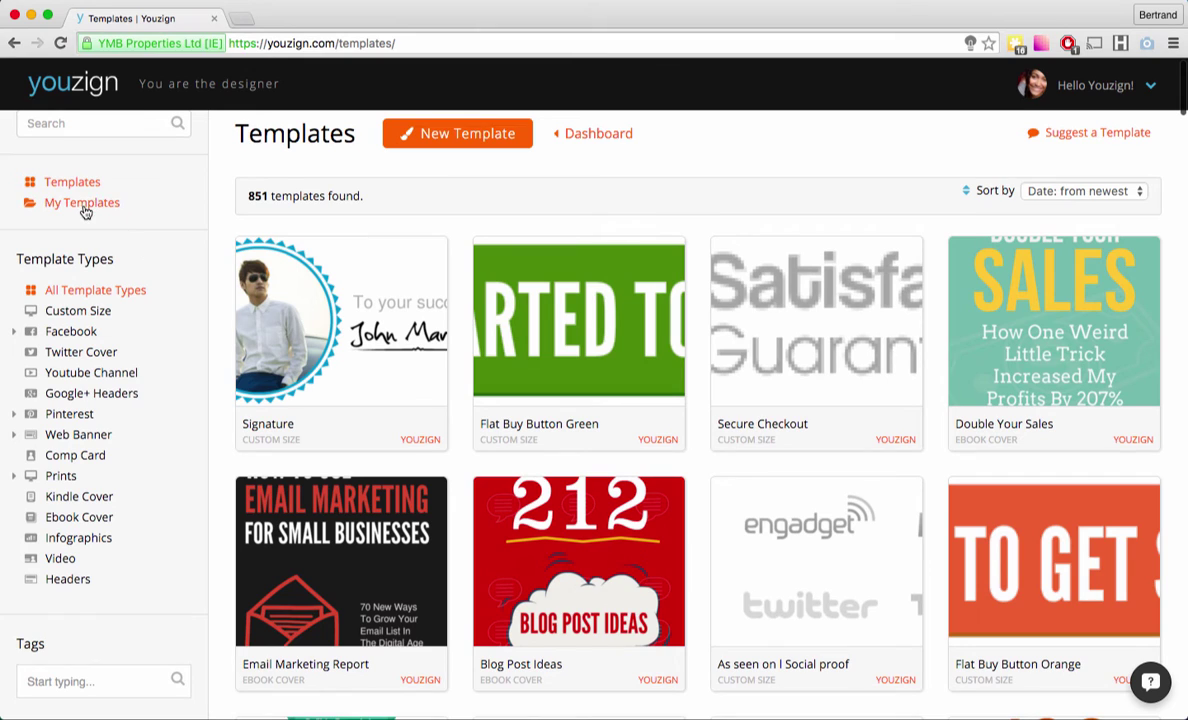
# Open My Templates and scroll through the 70 personal templates, starting with 17 Sources of Inspiration
pyautogui.scroll(1, 86, 210)
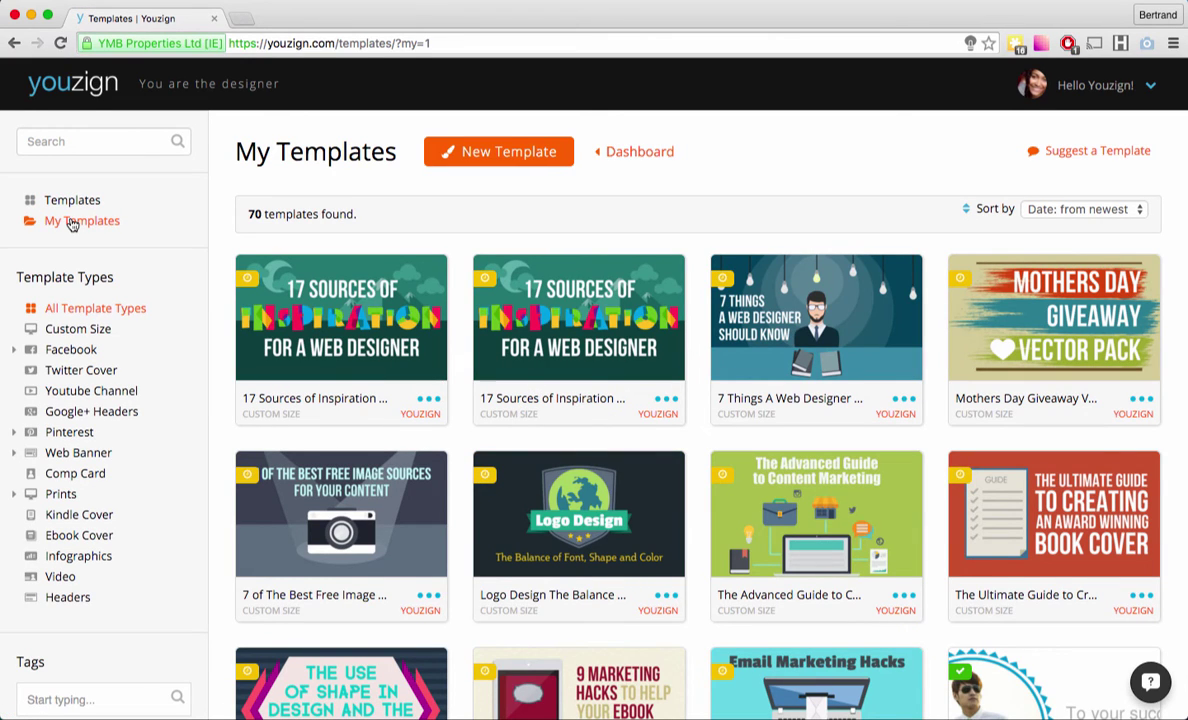
pyautogui.click(424, 399)
pyautogui.scroll(-1, 463, 220)
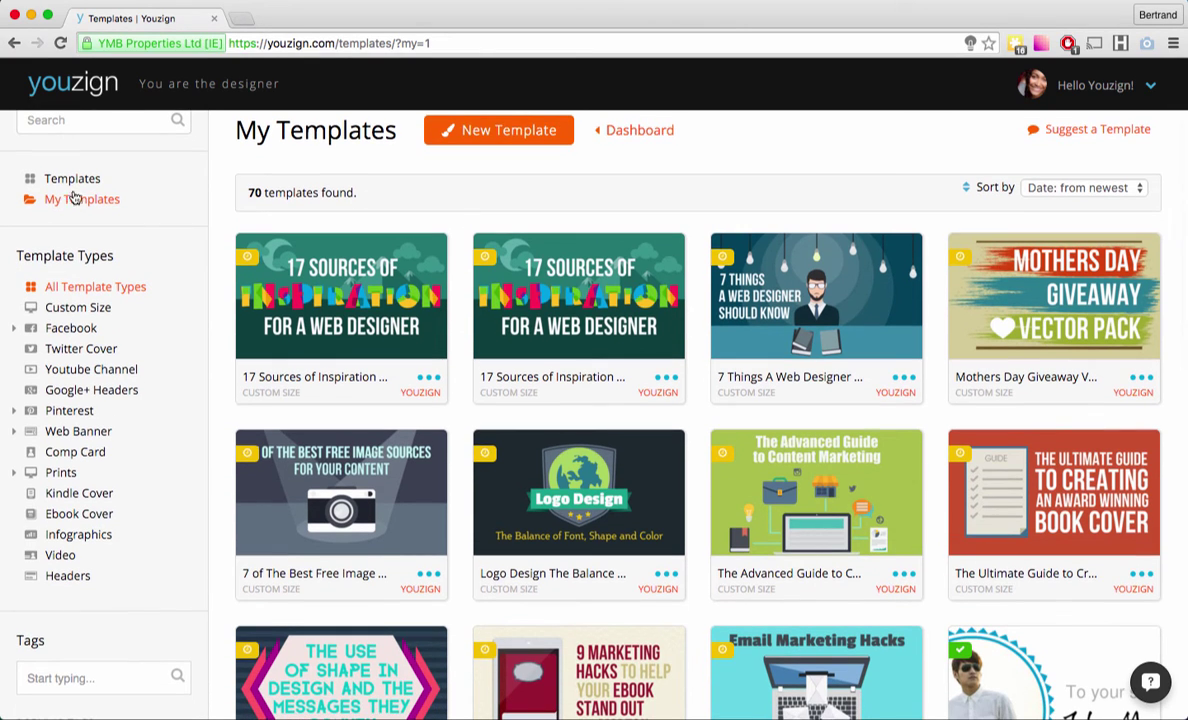
pyautogui.moveTo(312, 256)
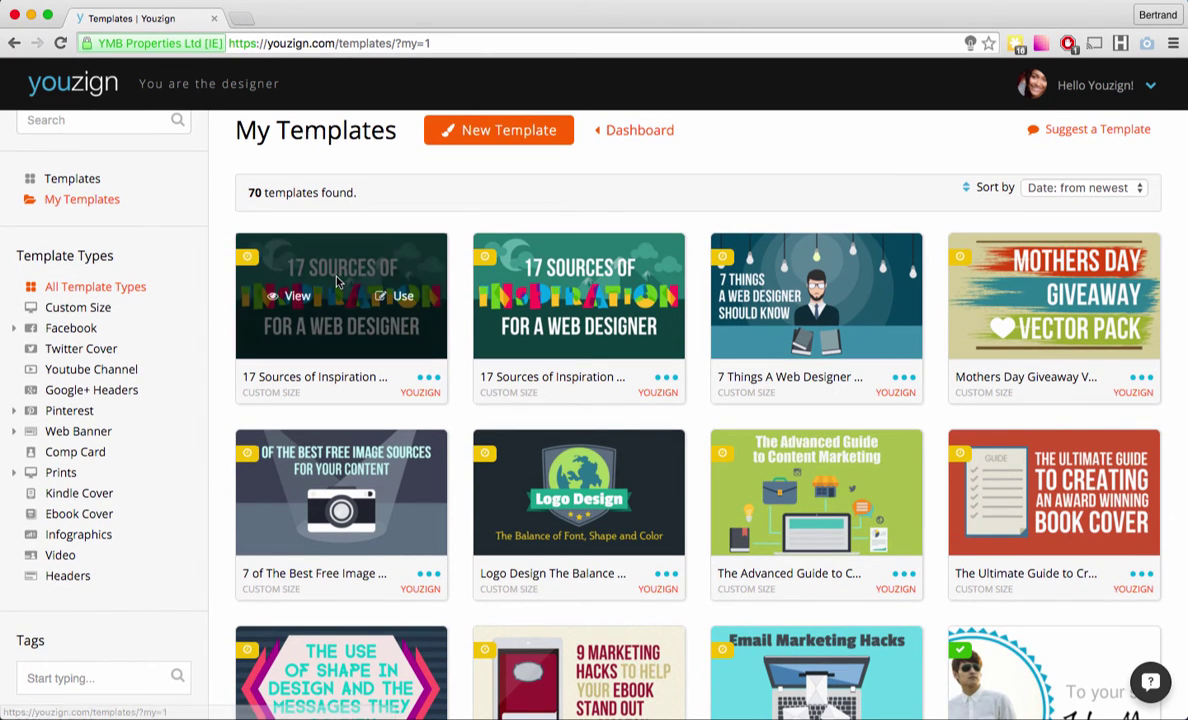
pyautogui.scroll(-3, 337, 282)
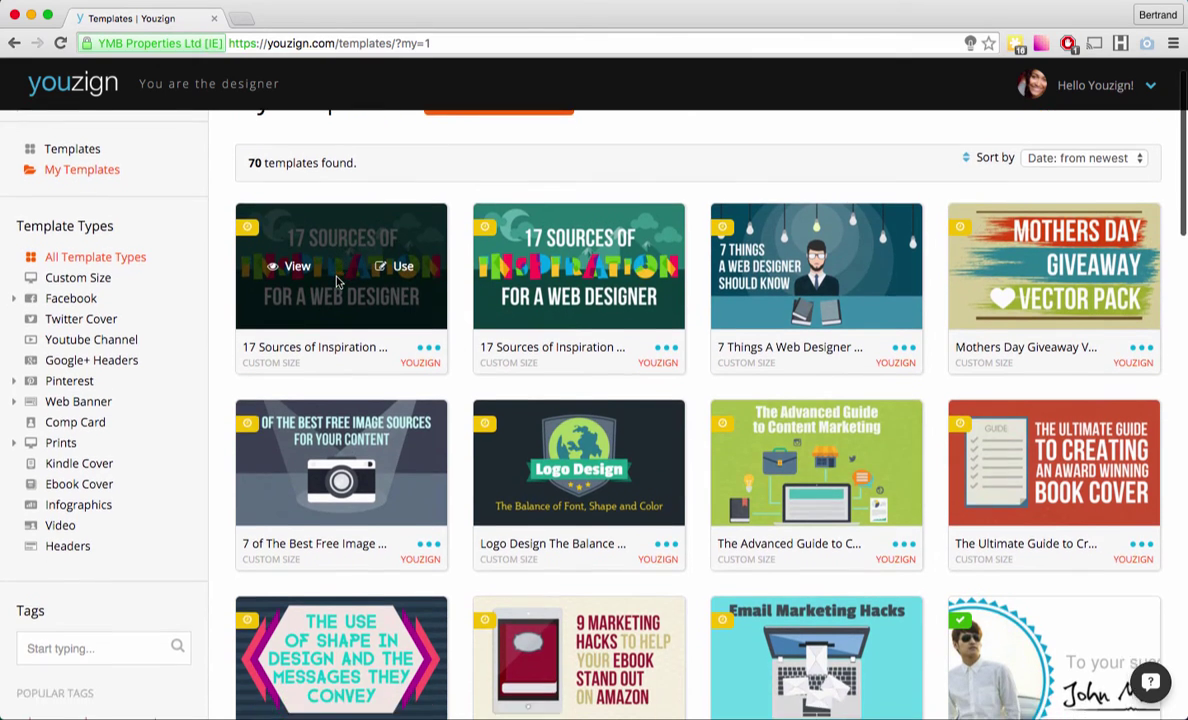
pyautogui.scroll(5, 337, 282)
pyautogui.moveTo(662, 267)
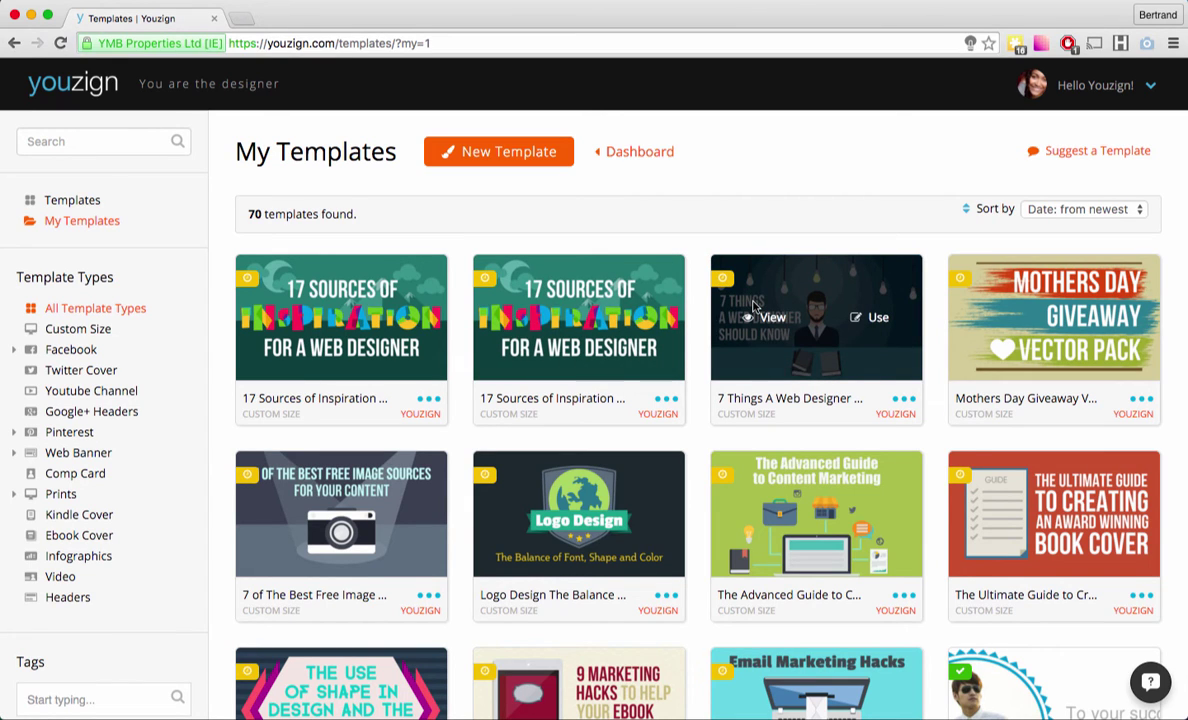
# Return to the full 851-template gallery and expand the Facebook entry to list its subtypes
pyautogui.click(81, 204)
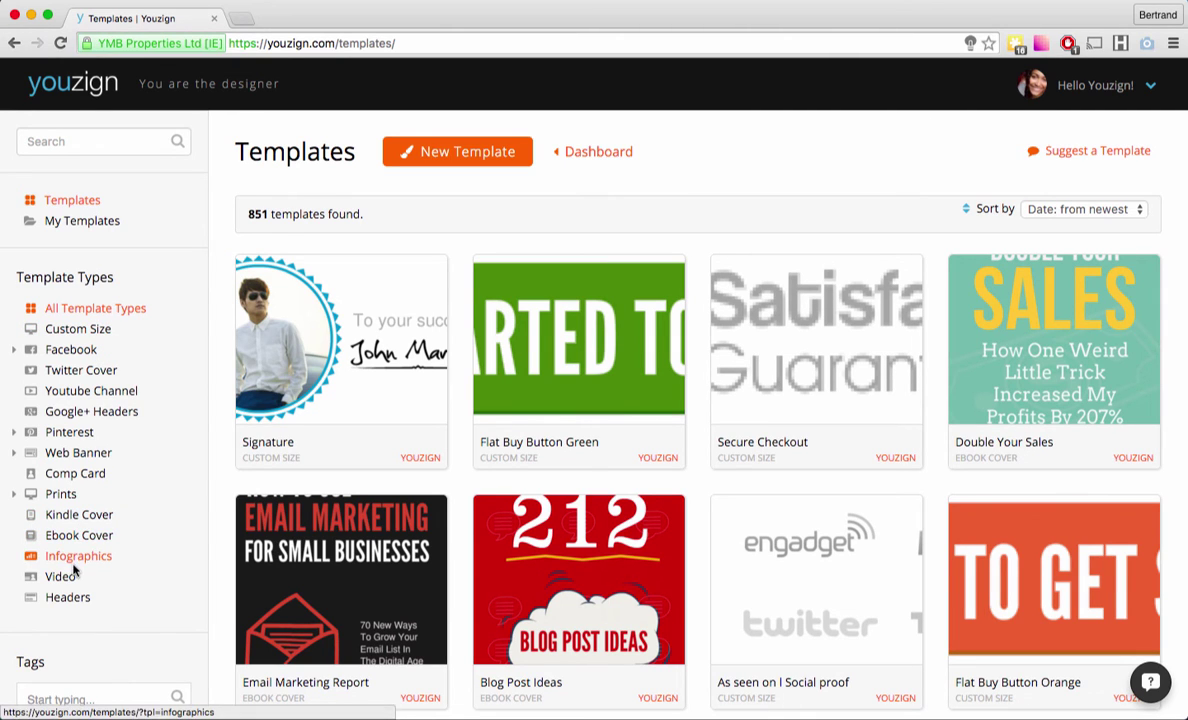
pyautogui.scroll(-1, 72, 580)
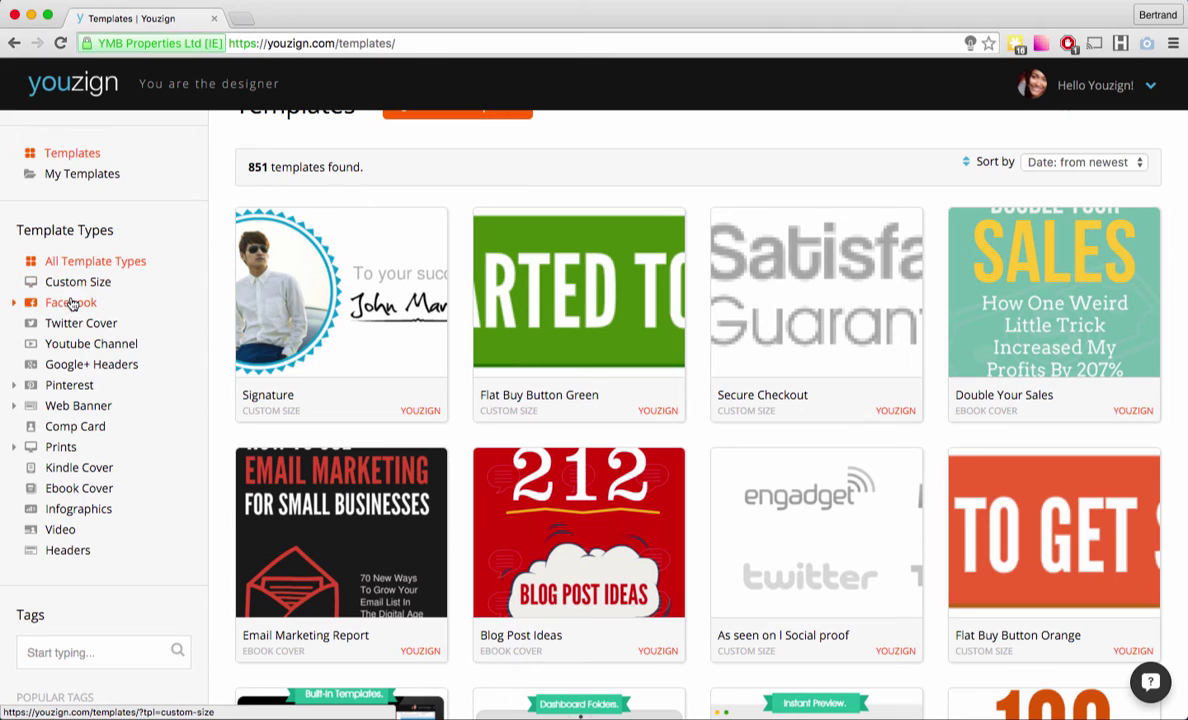
pyautogui.click(13, 305)
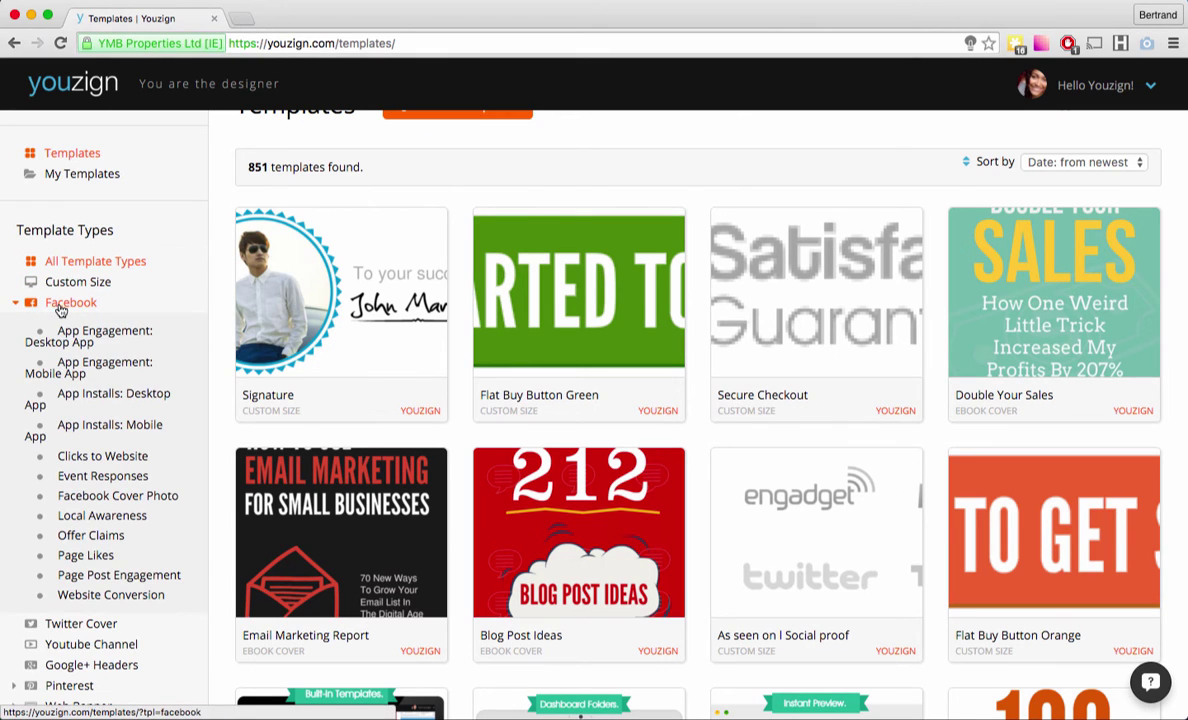
pyautogui.click(18, 305)
pyautogui.click(17, 305)
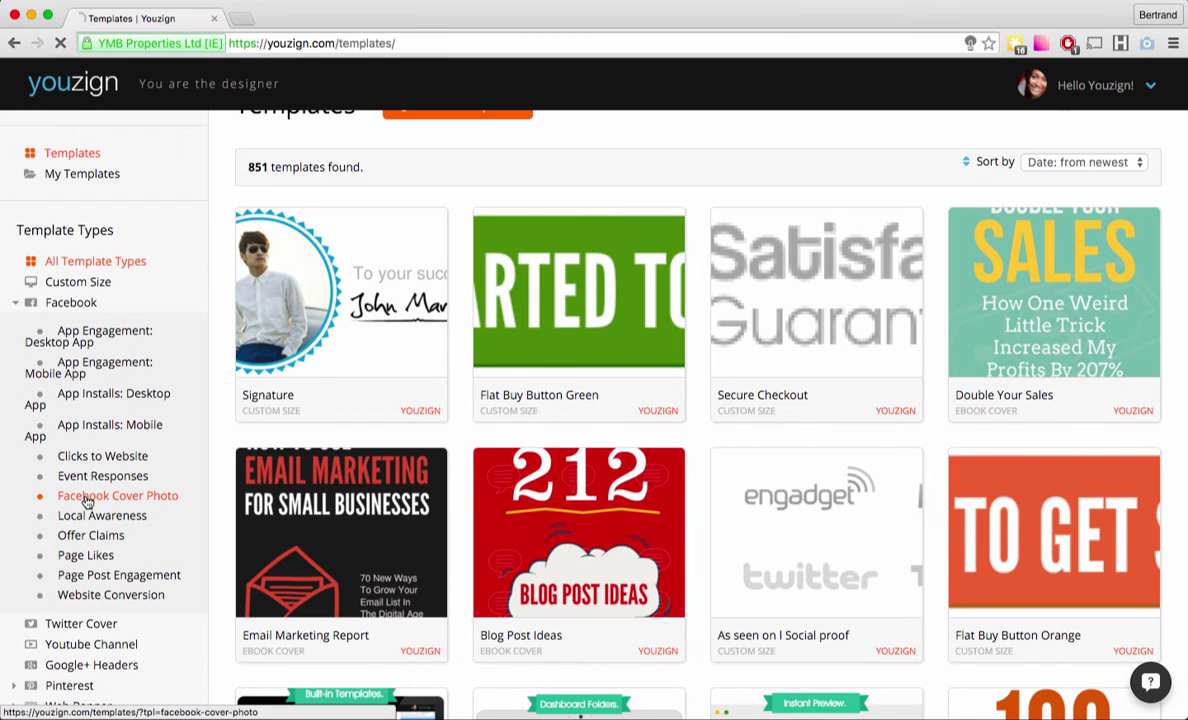
# Filter to the 91 Facebook Cover Photo templates, browse them, then collapse the Facebook list
pyautogui.click(87, 497)
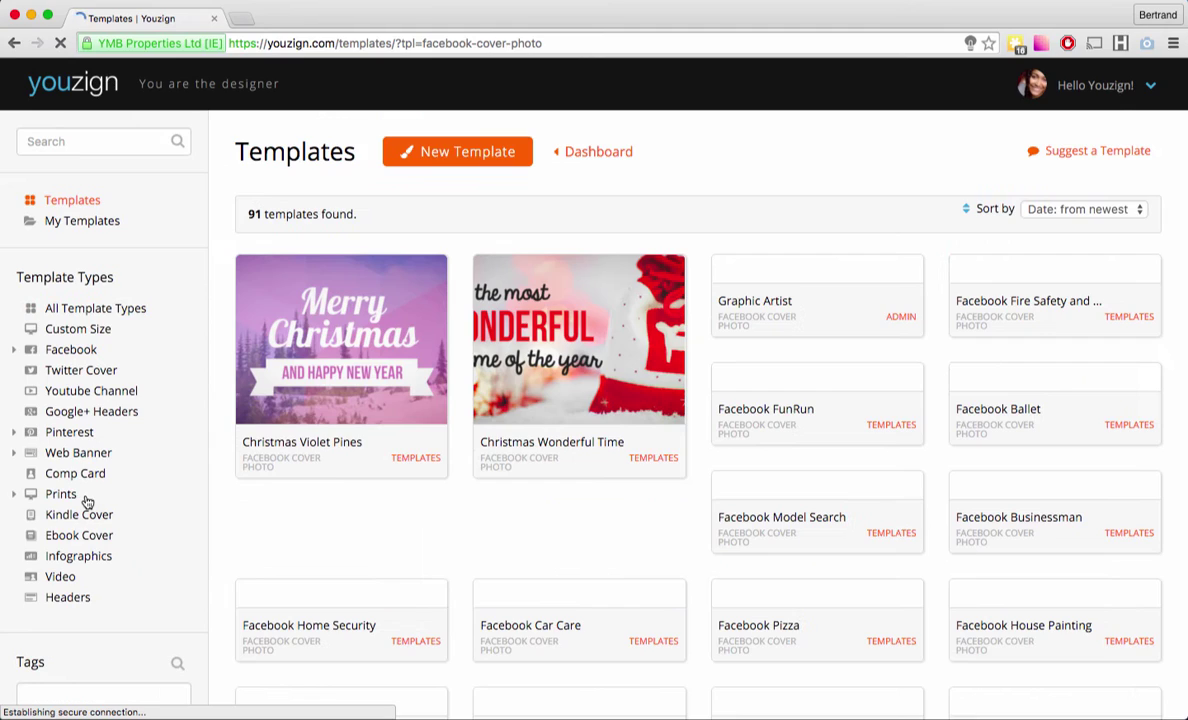
pyautogui.scroll(-3, 390, 386)
pyautogui.scroll(3, 536, 401)
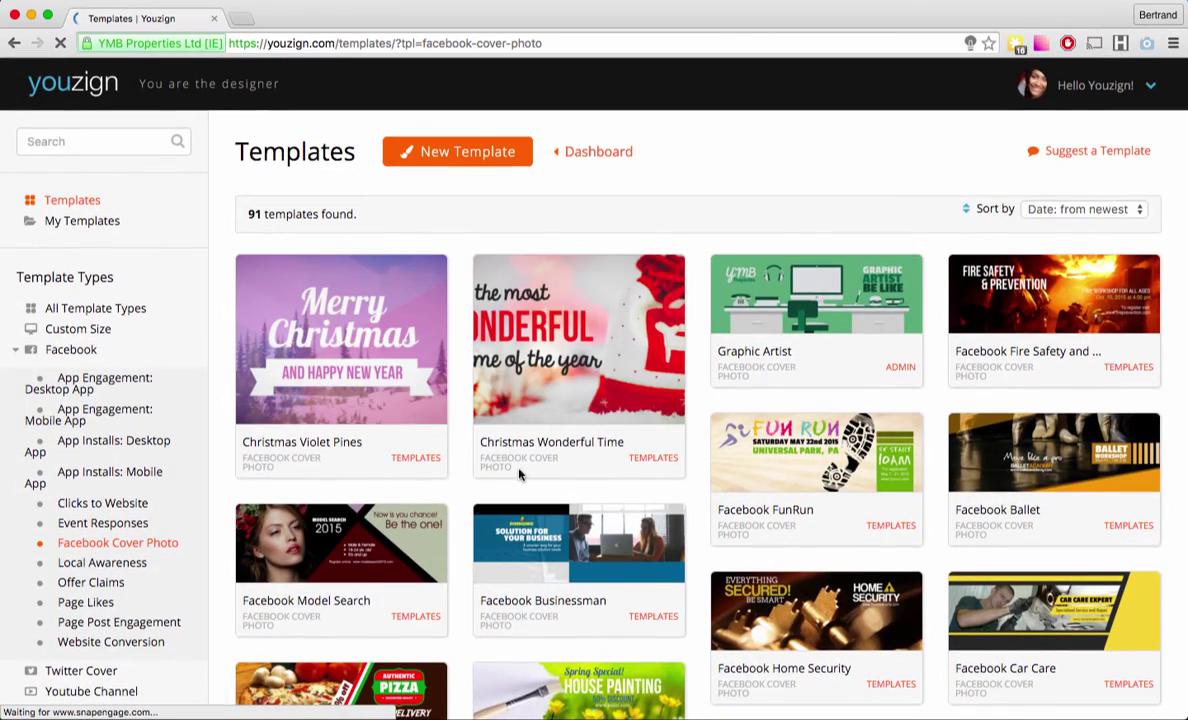
pyautogui.scroll(-2, 647, 485)
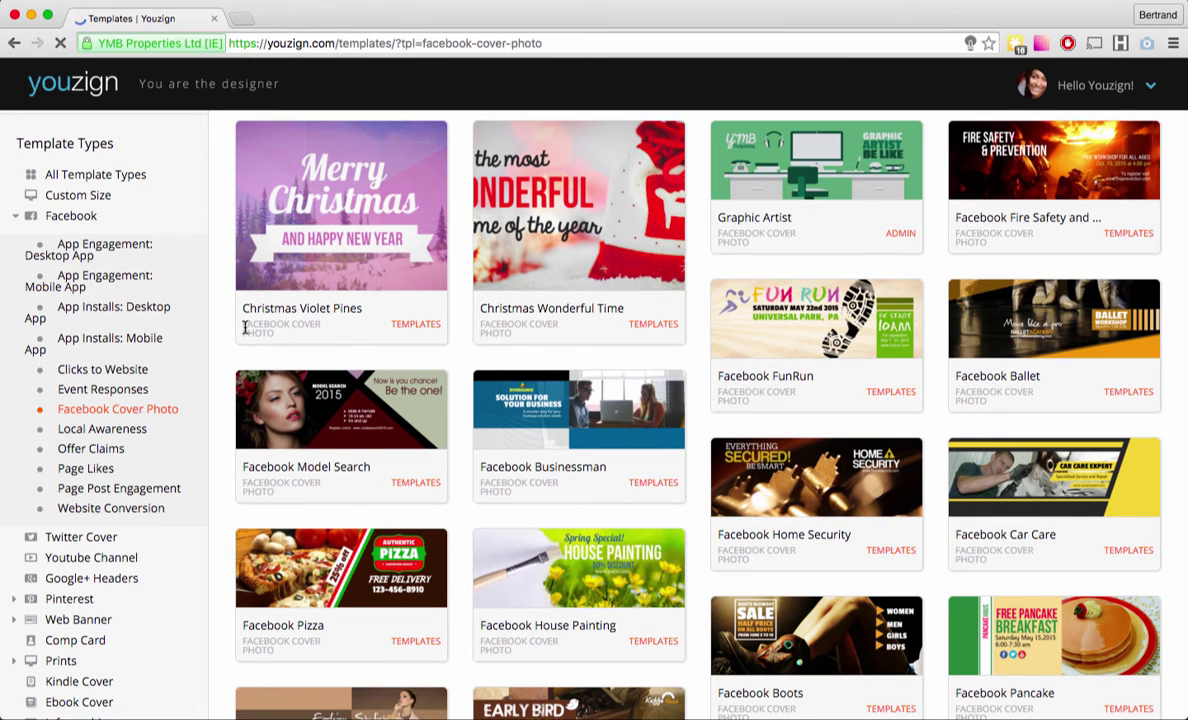
pyautogui.scroll(-1, 560, 512)
pyautogui.scroll(-5, 560, 516)
pyautogui.scroll(7, 560, 516)
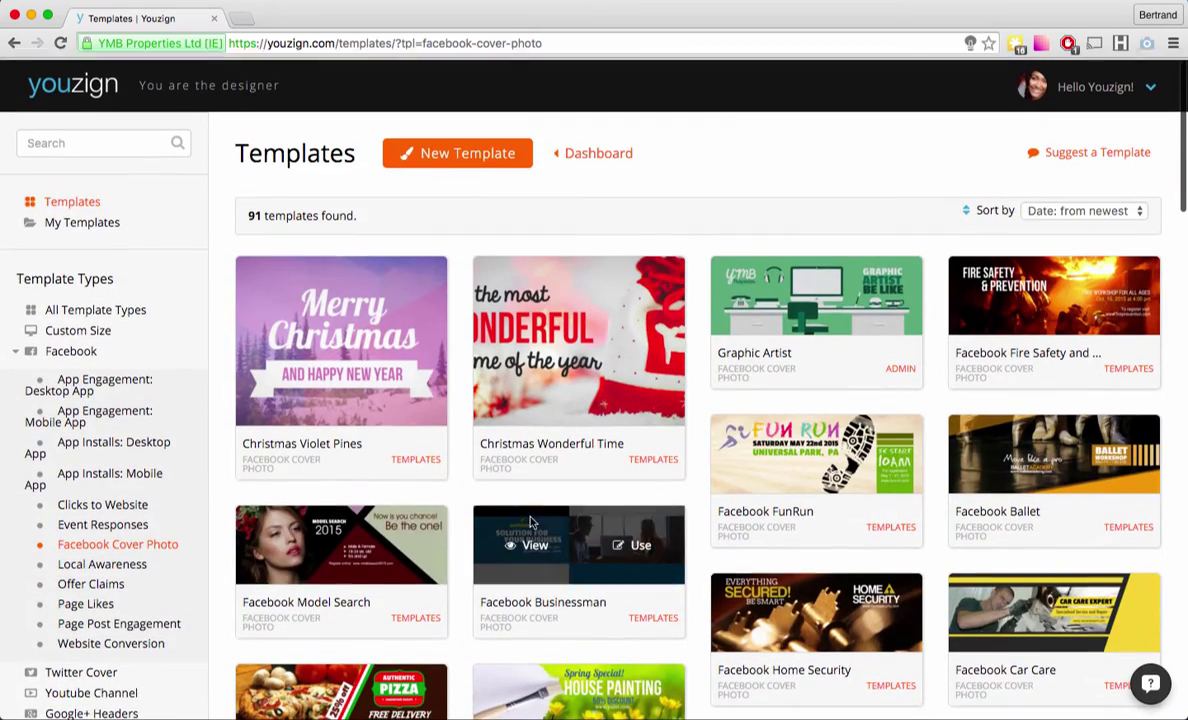
pyautogui.click(18, 352)
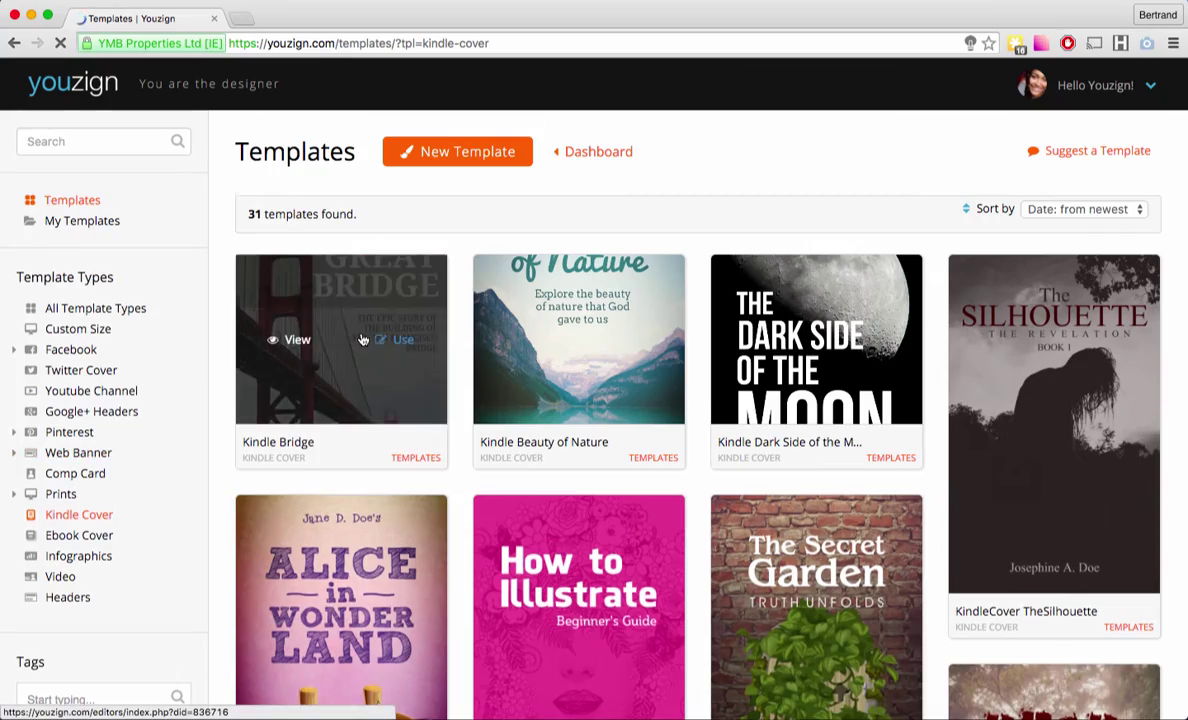
# Scroll through the 31 Kindle Cover templates, then reset the filter to All Template Types
pyautogui.scroll(-5, 377, 342)
pyautogui.scroll(-3, 377, 342)
pyautogui.scroll(6, 377, 342)
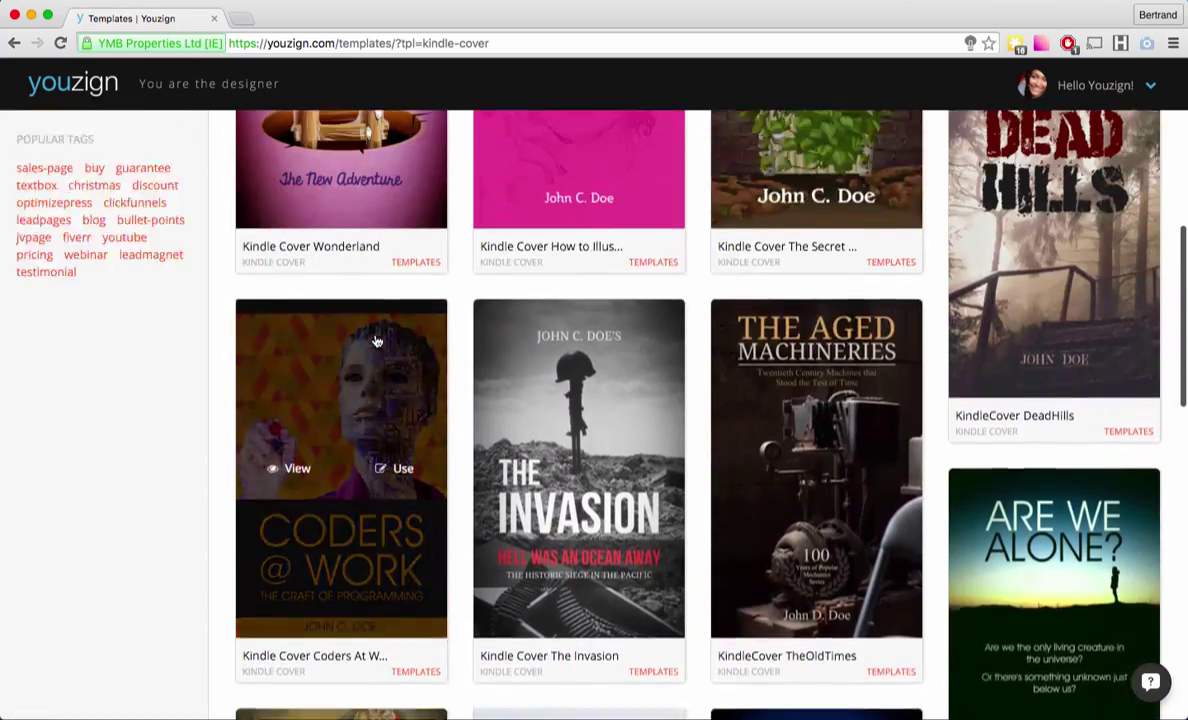
pyautogui.scroll(2, 377, 342)
pyautogui.scroll(-6, 377, 342)
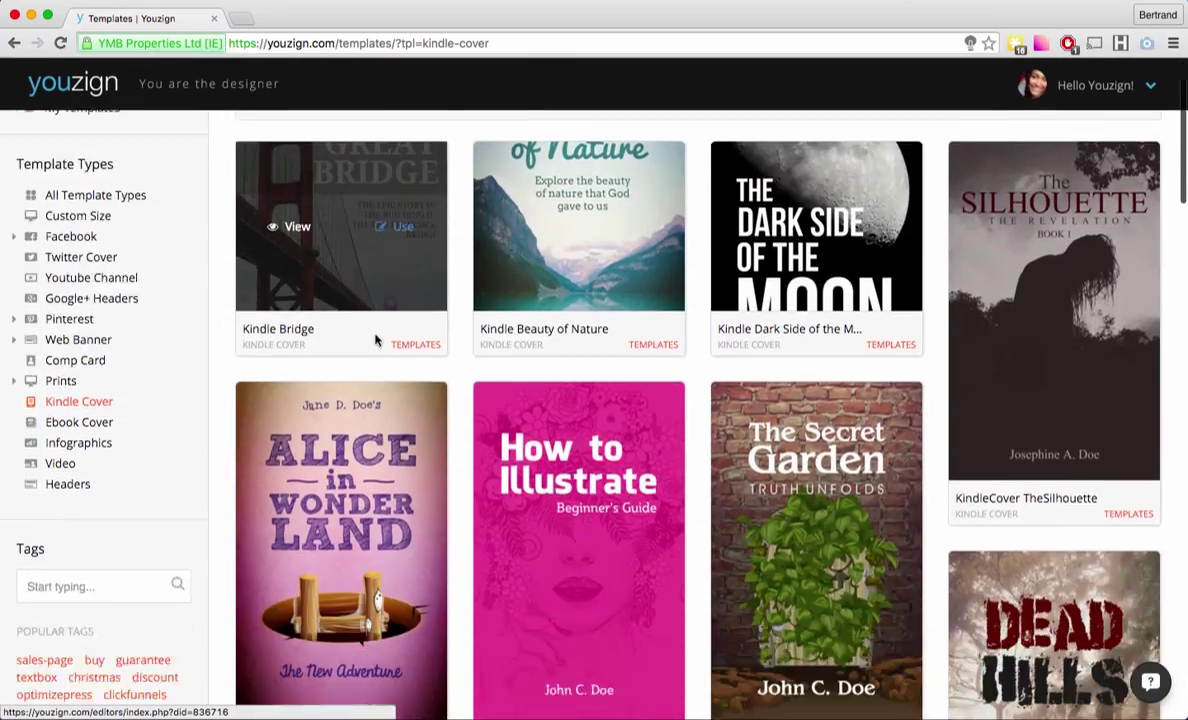
pyautogui.scroll(-5, 377, 342)
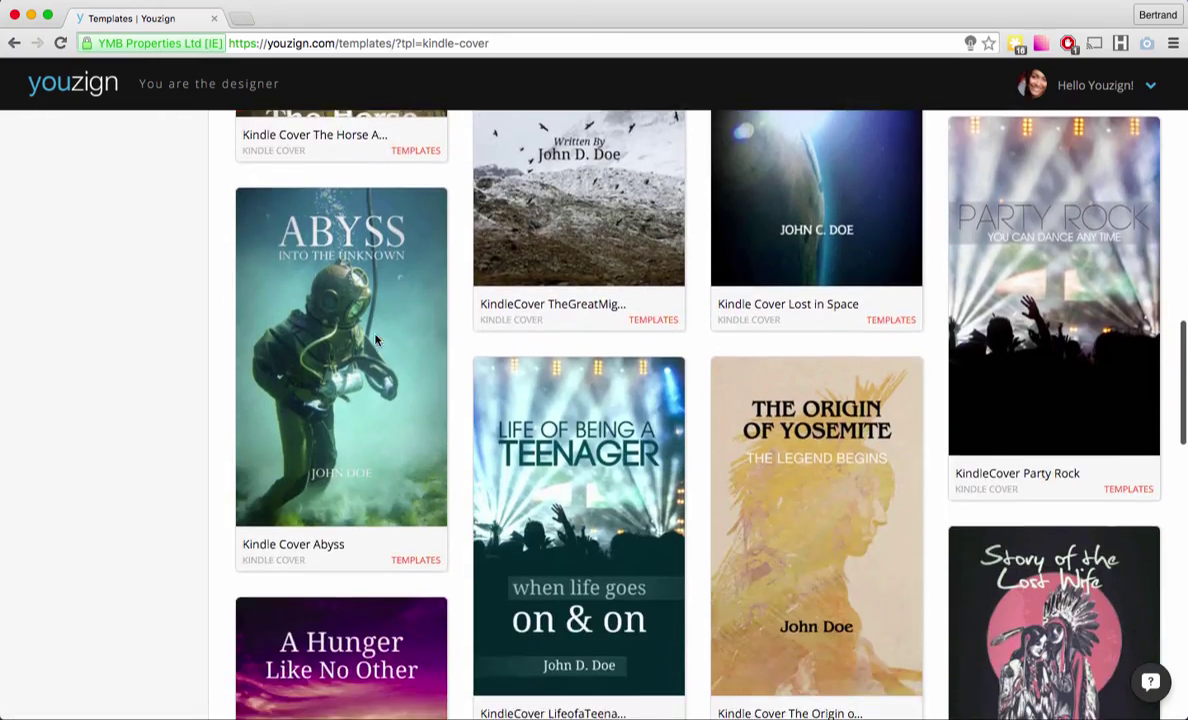
pyautogui.scroll(8, 377, 342)
pyautogui.scroll(3, 377, 342)
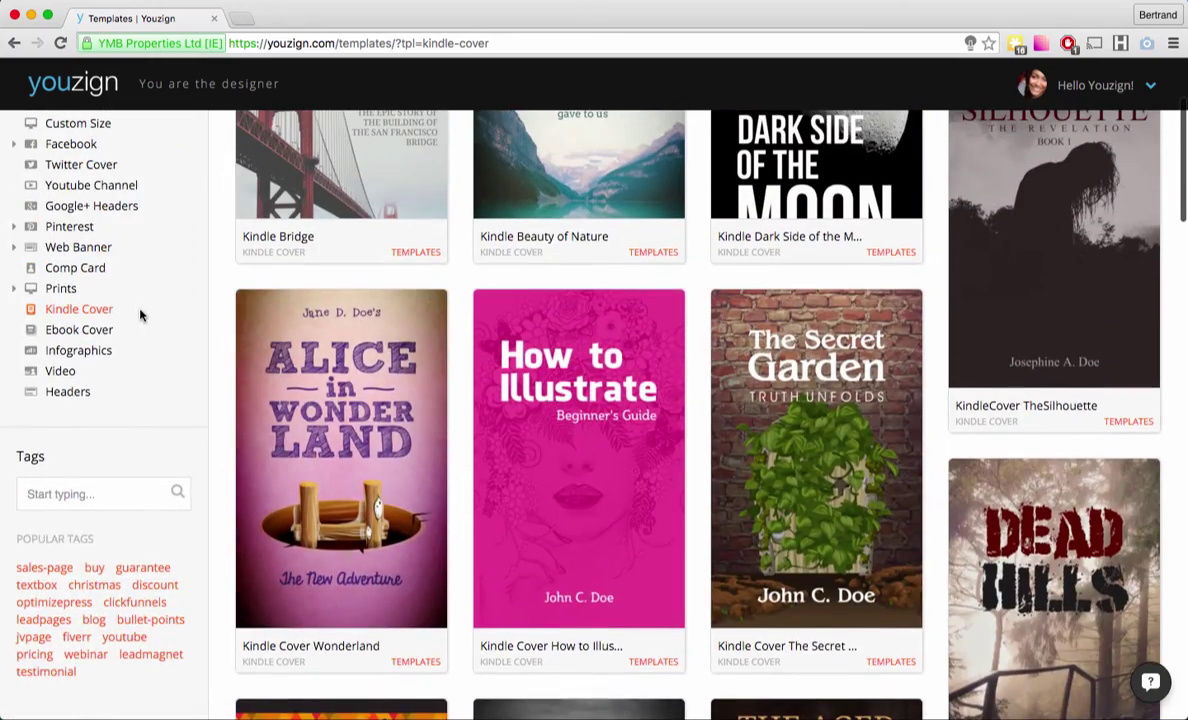
pyautogui.scroll(3, 140, 316)
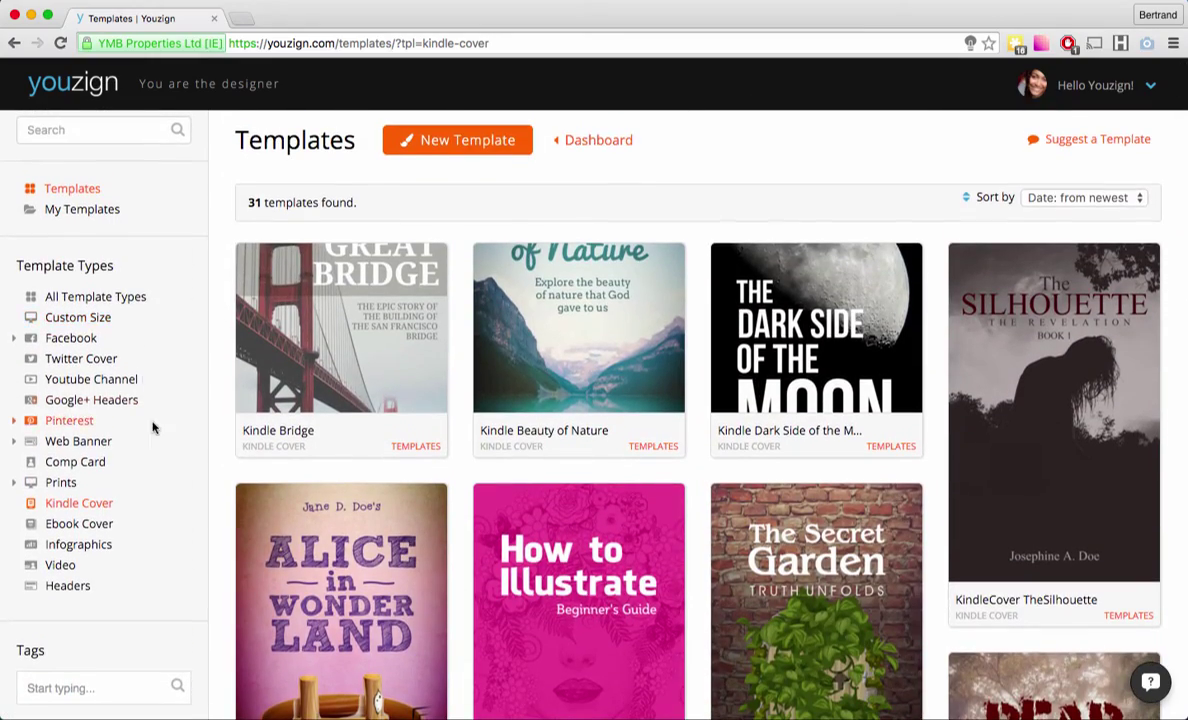
pyautogui.scroll(-1, 152, 424)
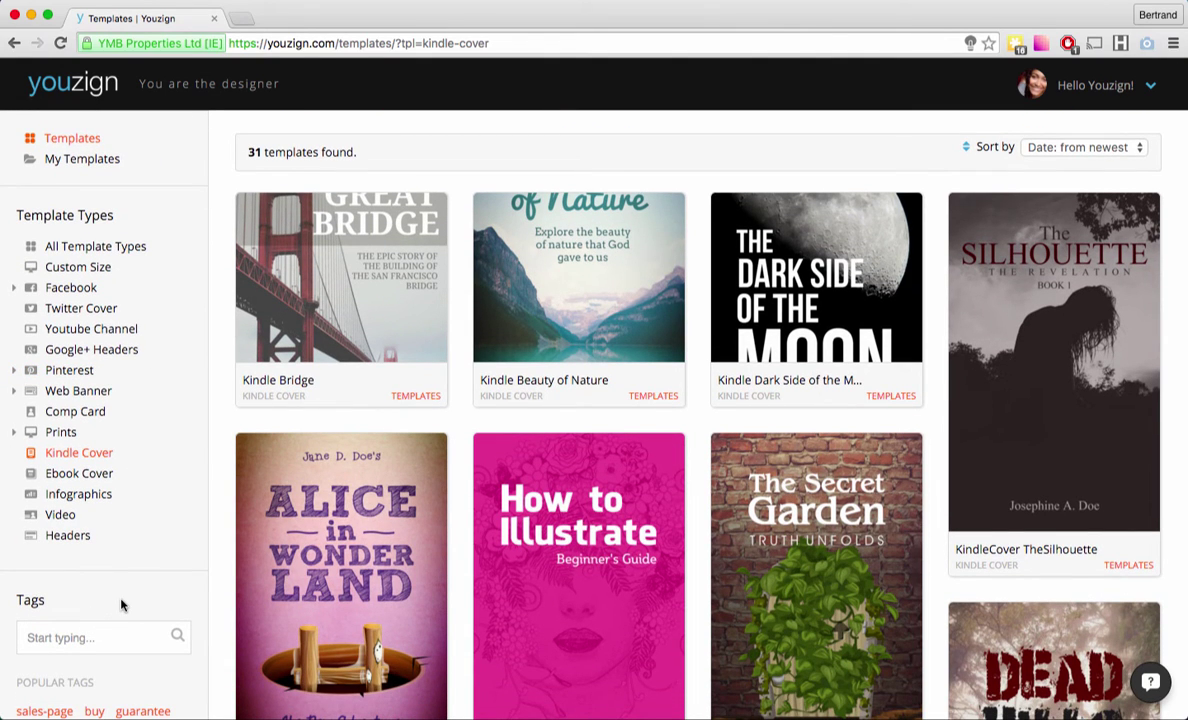
pyautogui.scroll(-3, 125, 594)
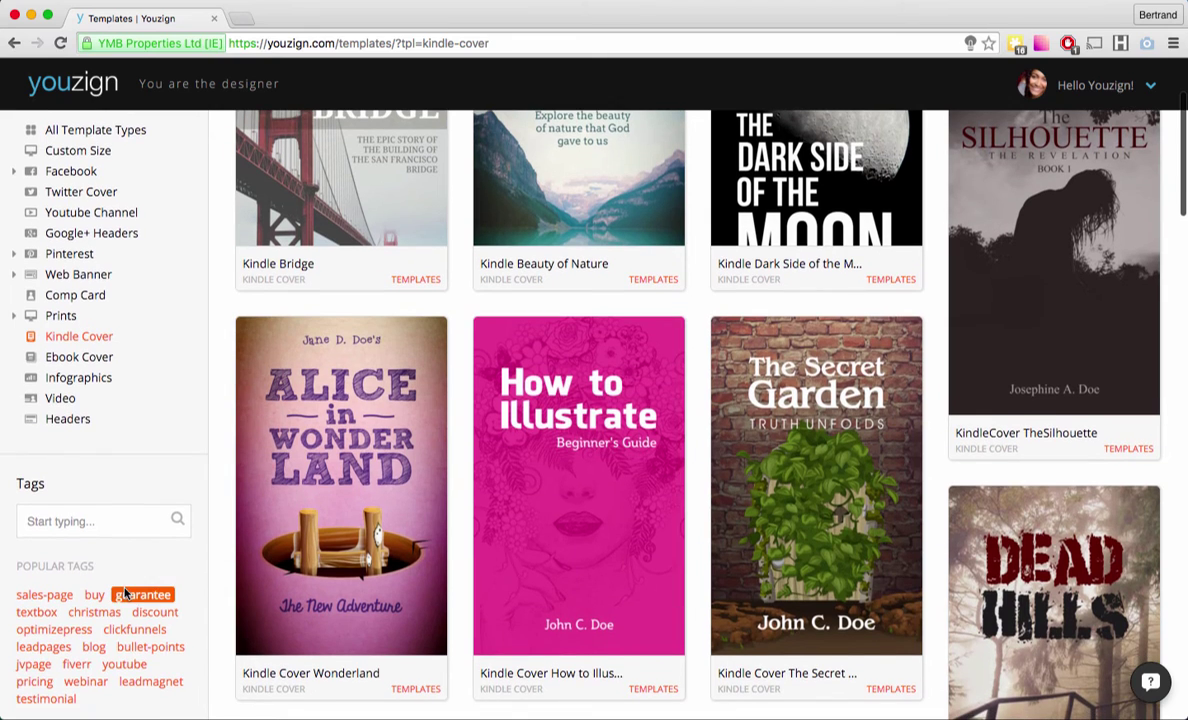
pyautogui.scroll(2, 120, 598)
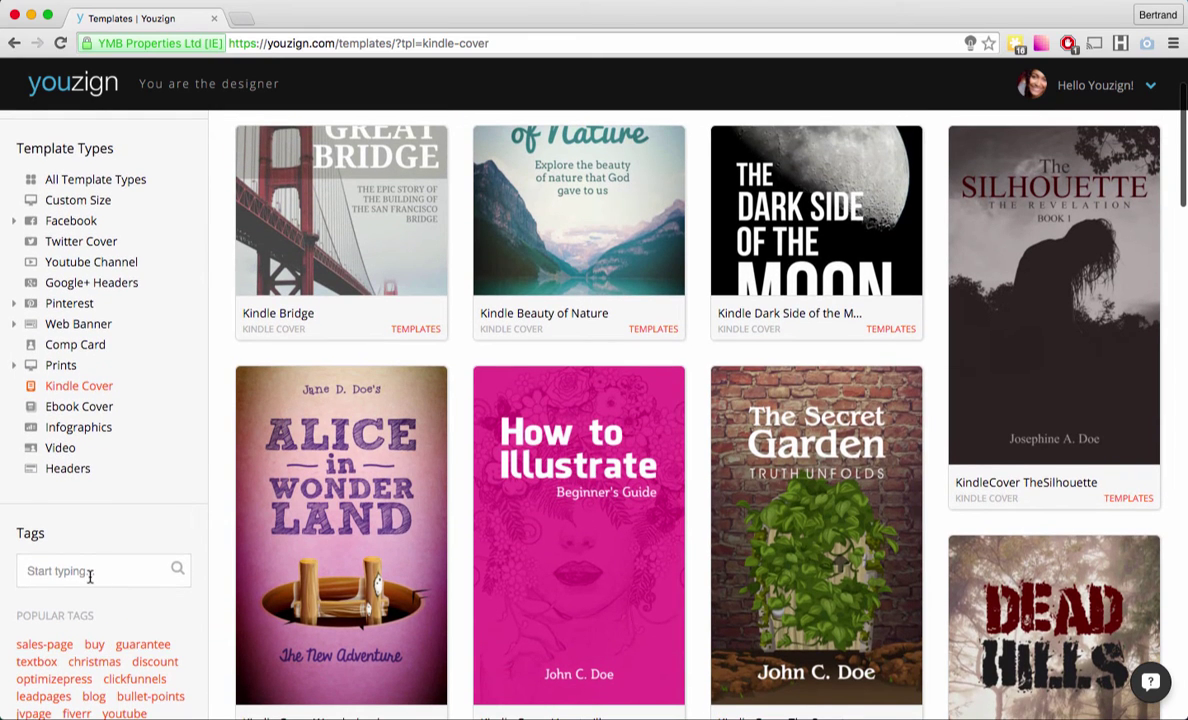
pyautogui.scroll(1, 90, 577)
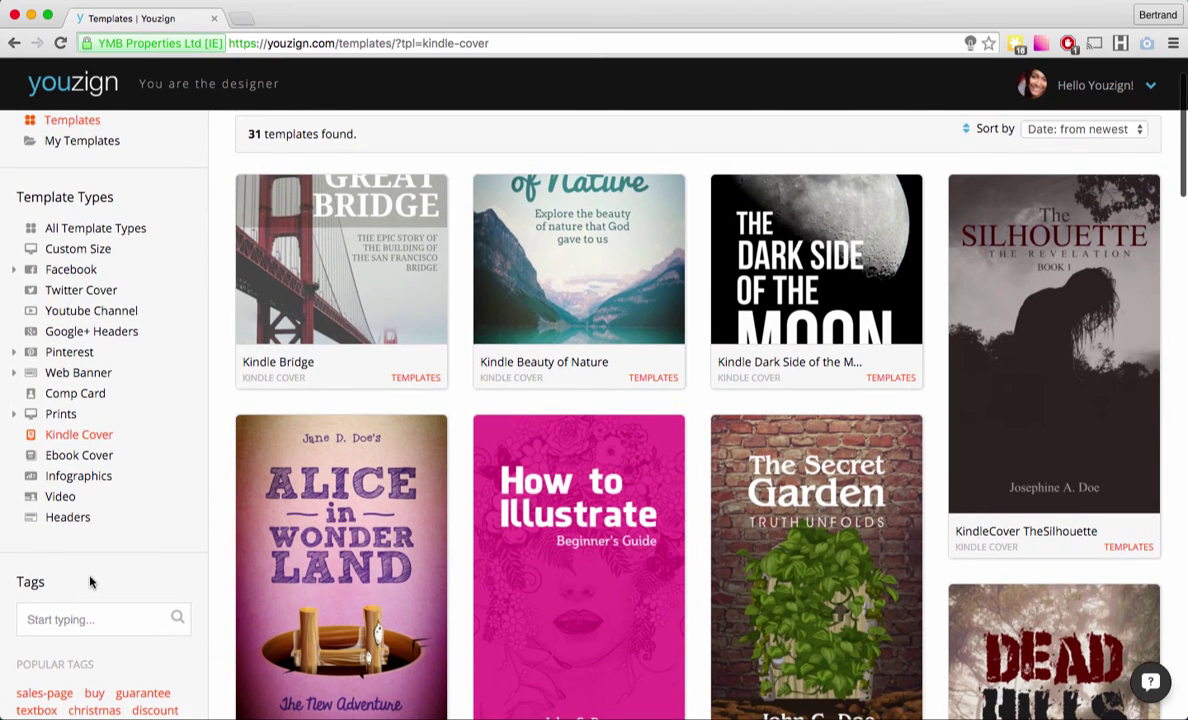
pyautogui.click(88, 234)
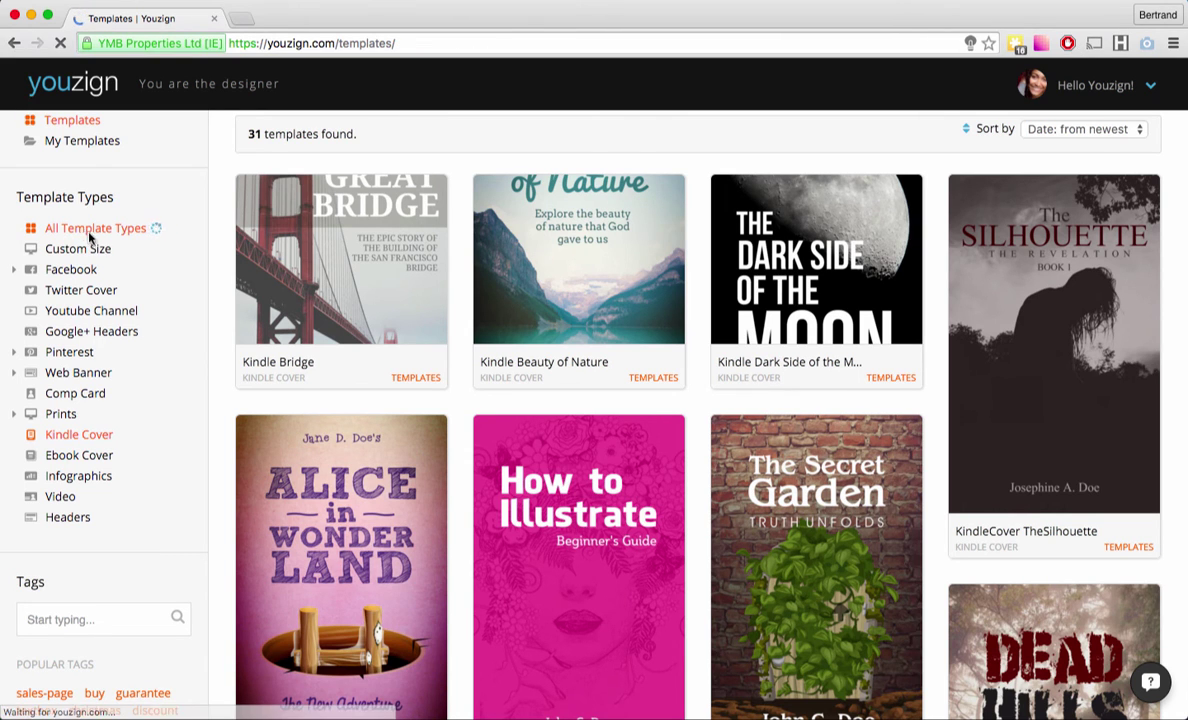
# Scroll down to Popular Tags and filter by sales-page, leaving 48 templates like Secure Checkout
pyautogui.scroll(-1, 160, 346)
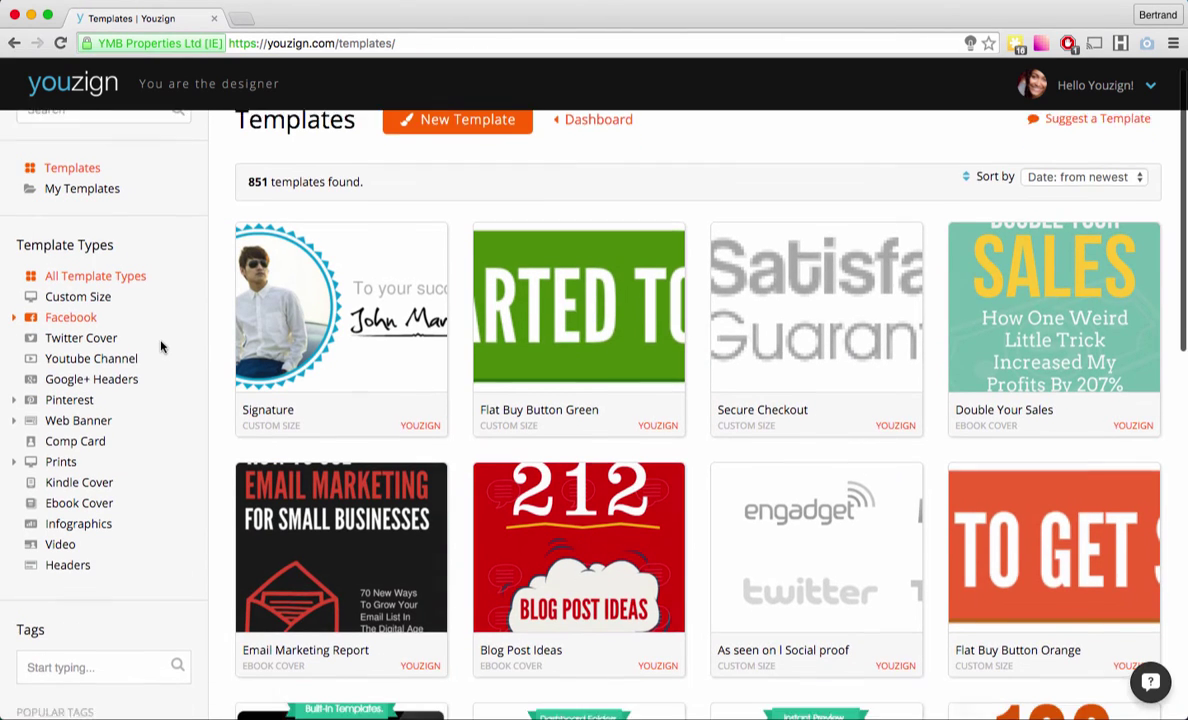
pyautogui.scroll(-1, 160, 346)
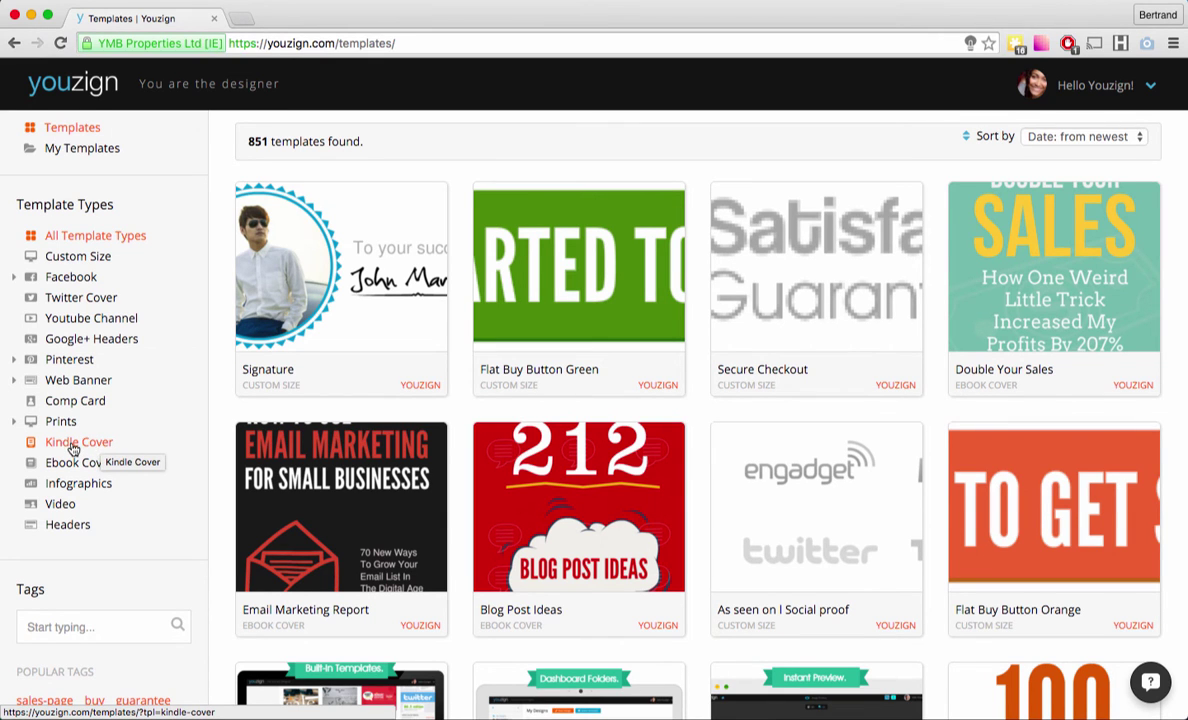
pyautogui.scroll(-3, 72, 449)
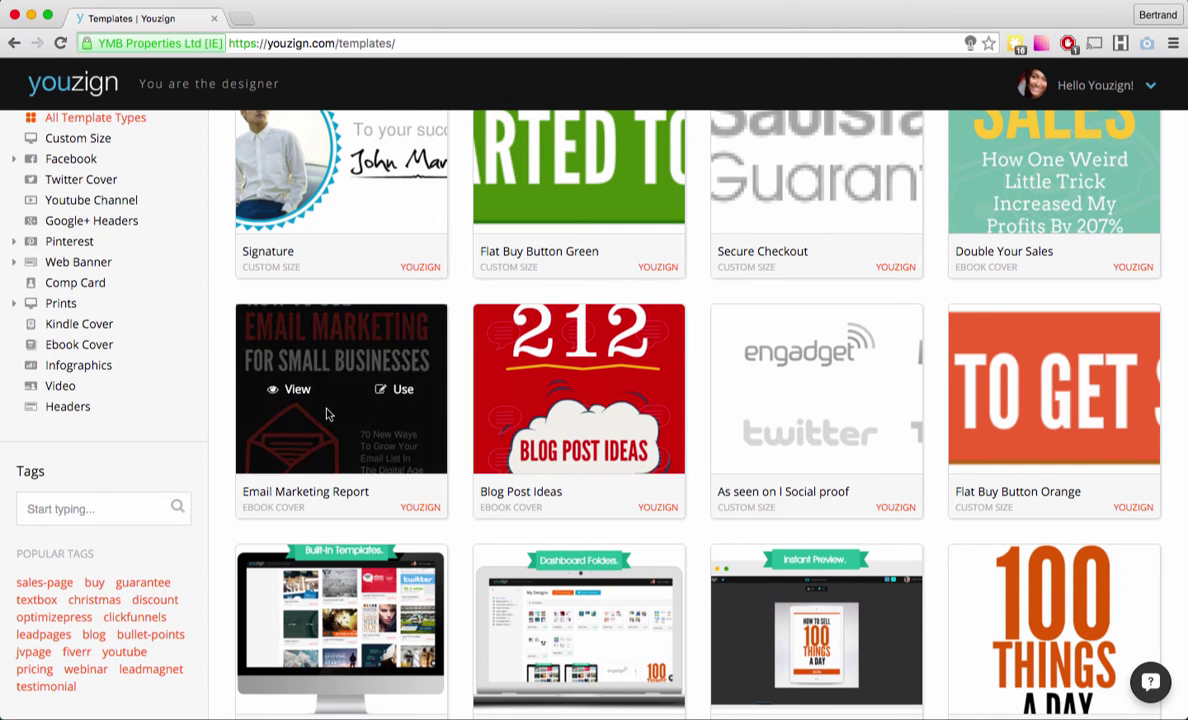
pyautogui.scroll(3, 303, 379)
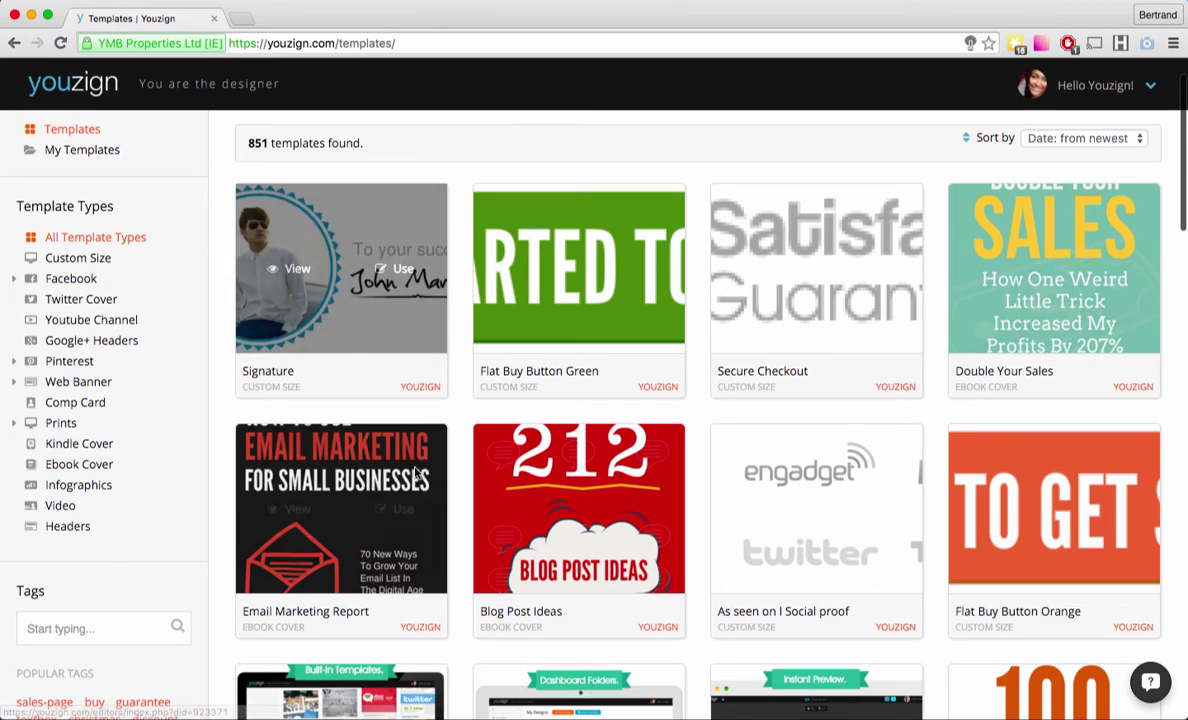
pyautogui.moveTo(421, 546)
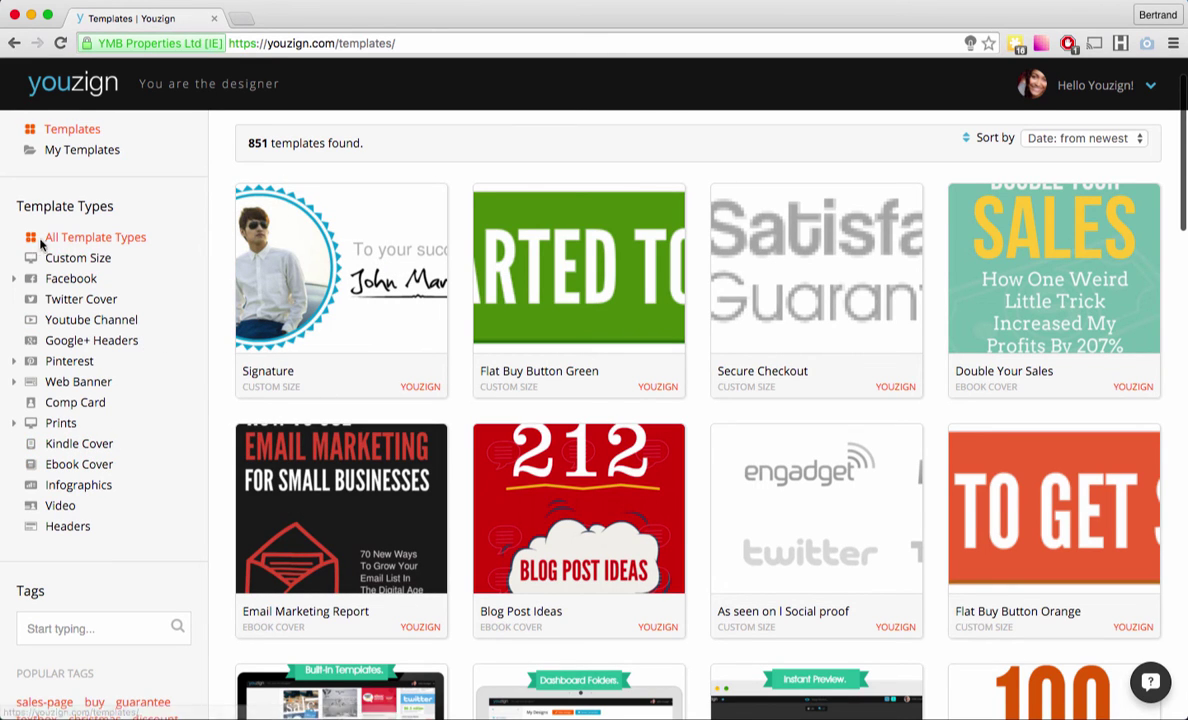
pyautogui.scroll(-5, 175, 287)
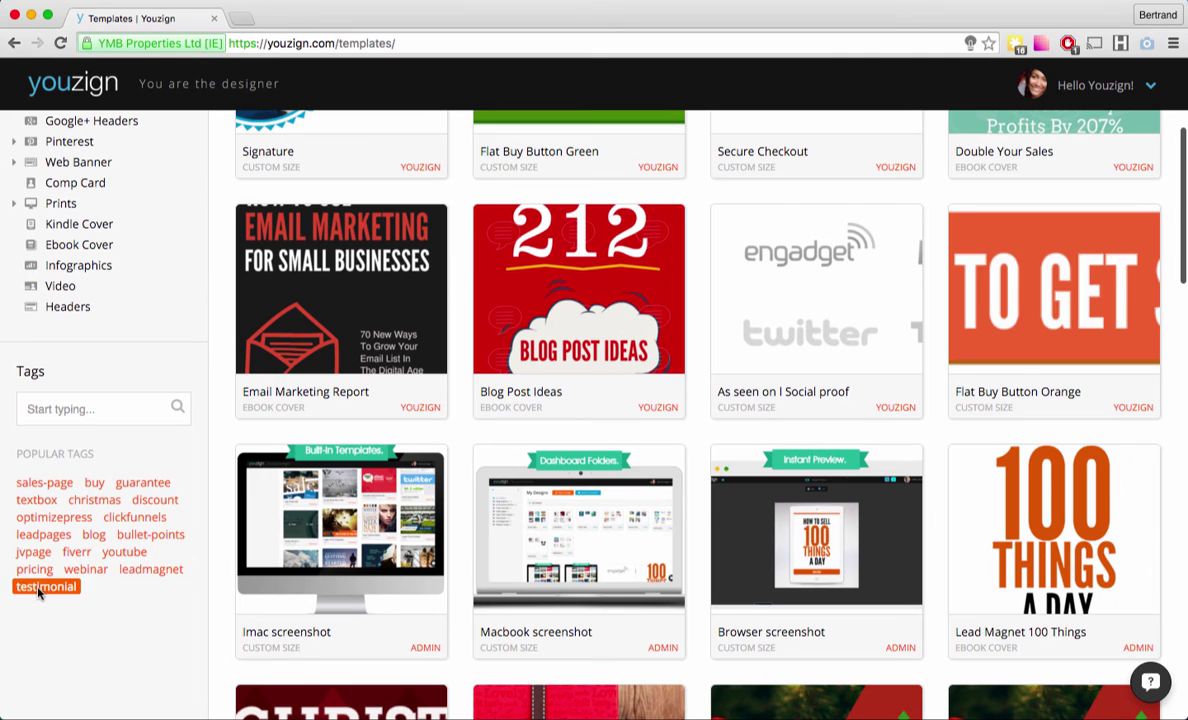
pyautogui.click(45, 483)
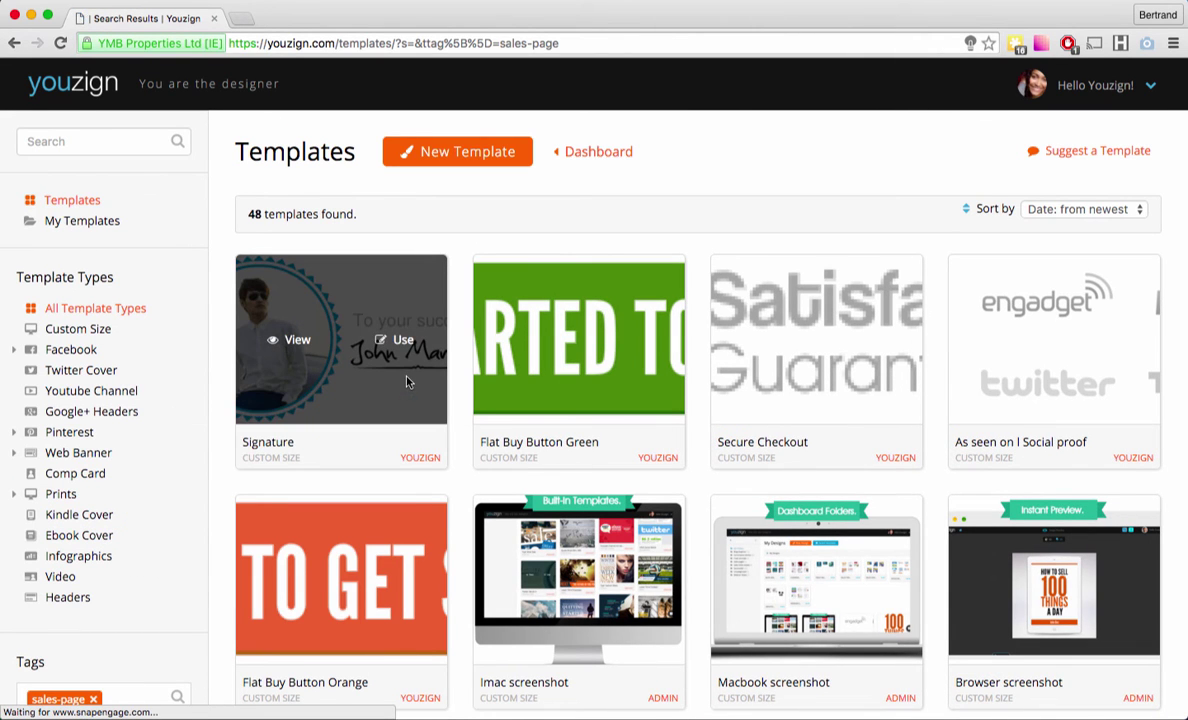
pyautogui.scroll(-3, 400, 375)
pyautogui.scroll(-5, 400, 377)
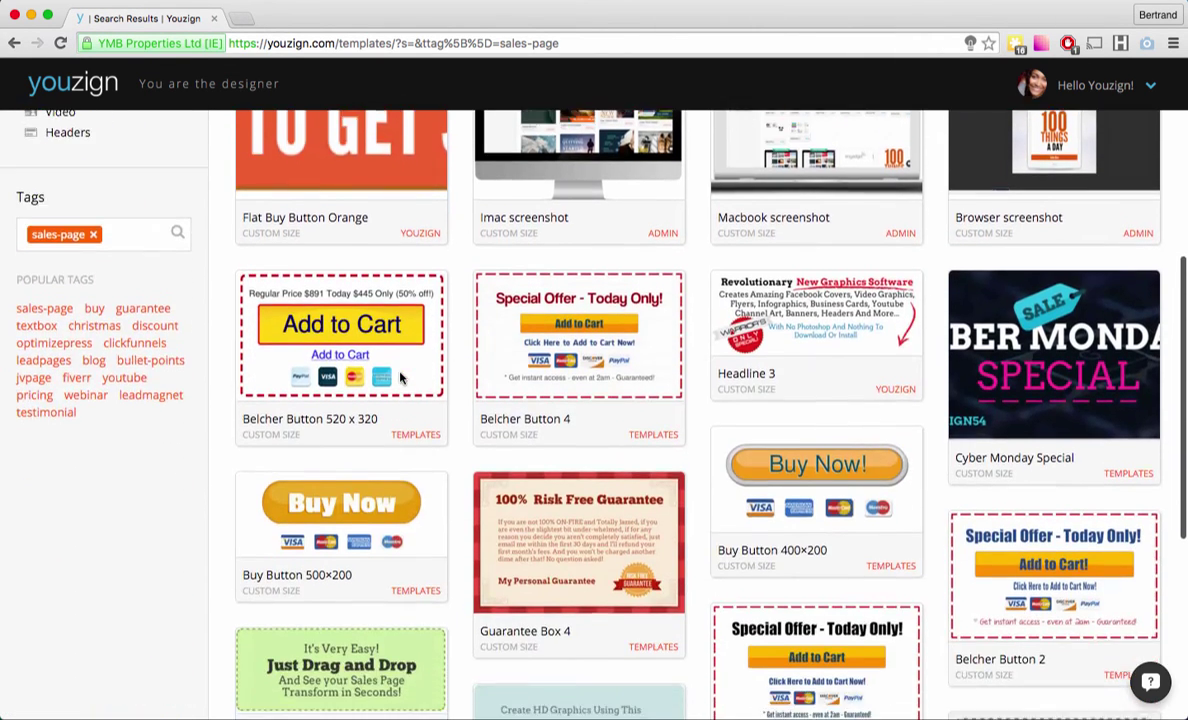
pyautogui.scroll(-2, 400, 377)
pyautogui.scroll(10, 400, 377)
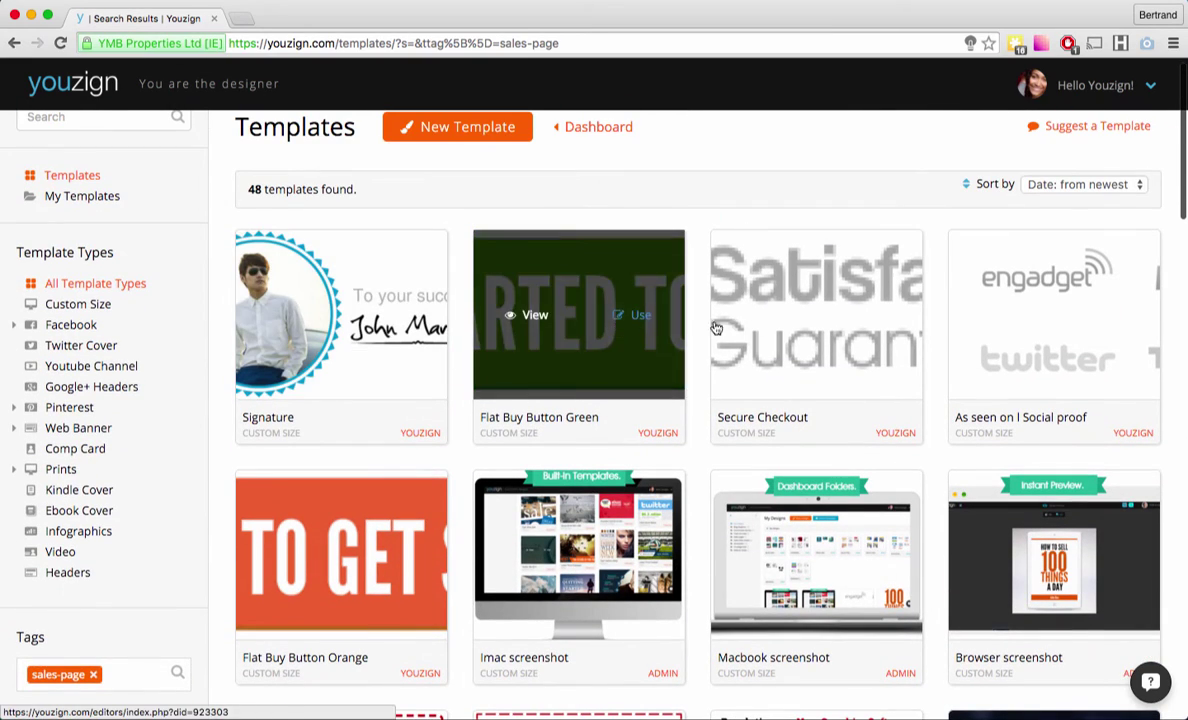
pyautogui.scroll(-2, 860, 404)
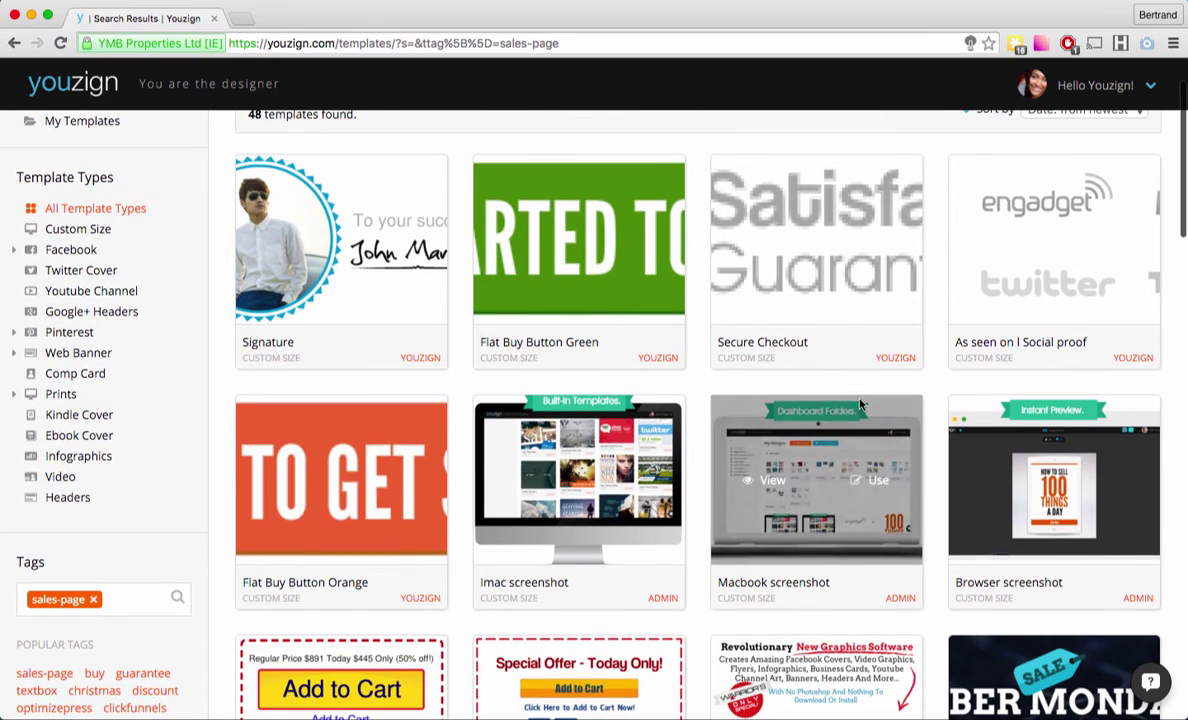
pyautogui.scroll(-1, 1013, 320)
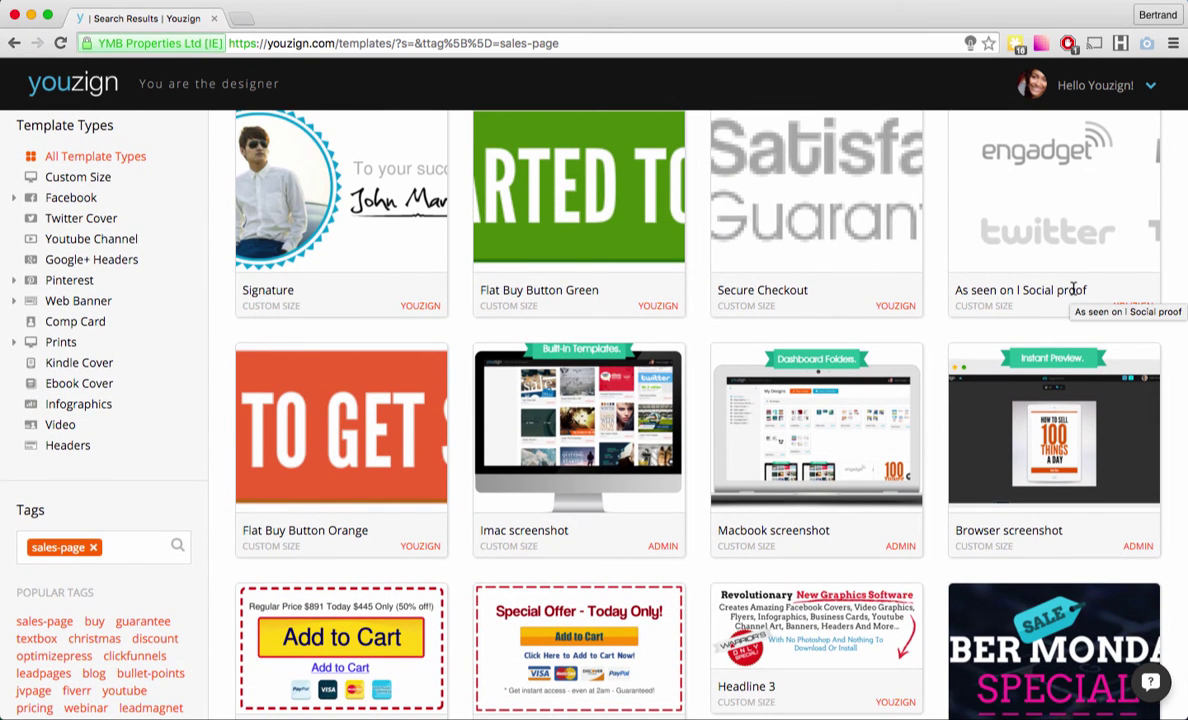
pyautogui.scroll(-5, 997, 291)
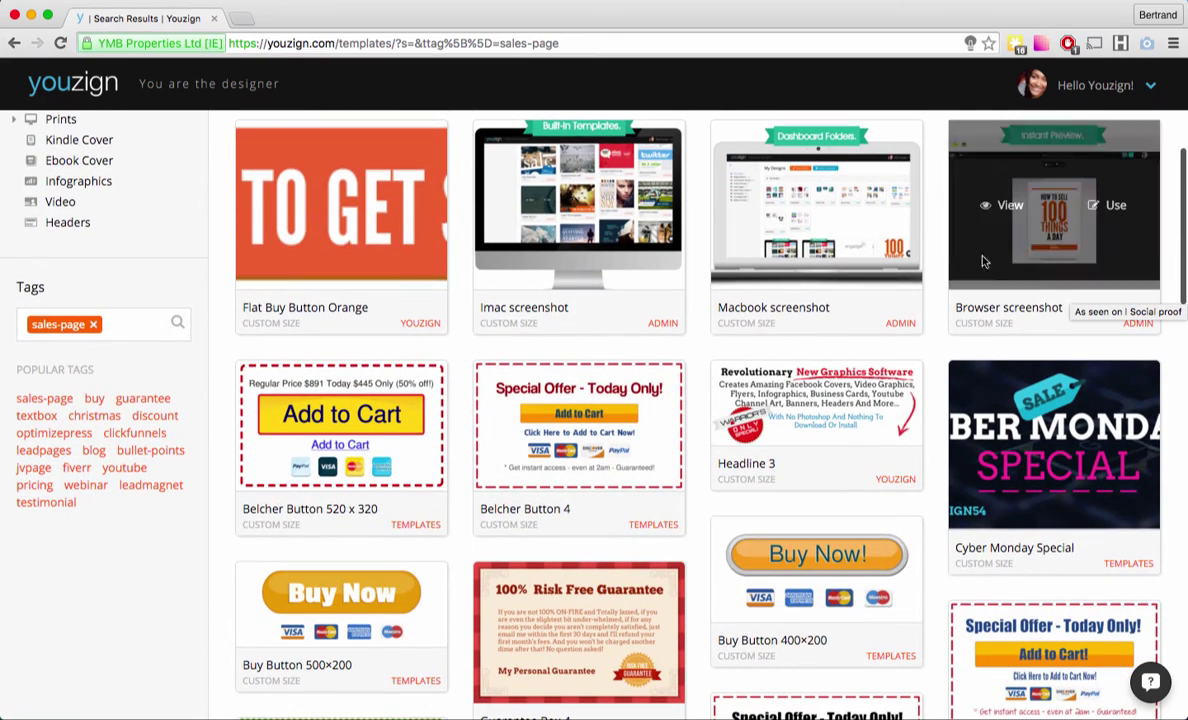
pyautogui.scroll(-1, 1042, 263)
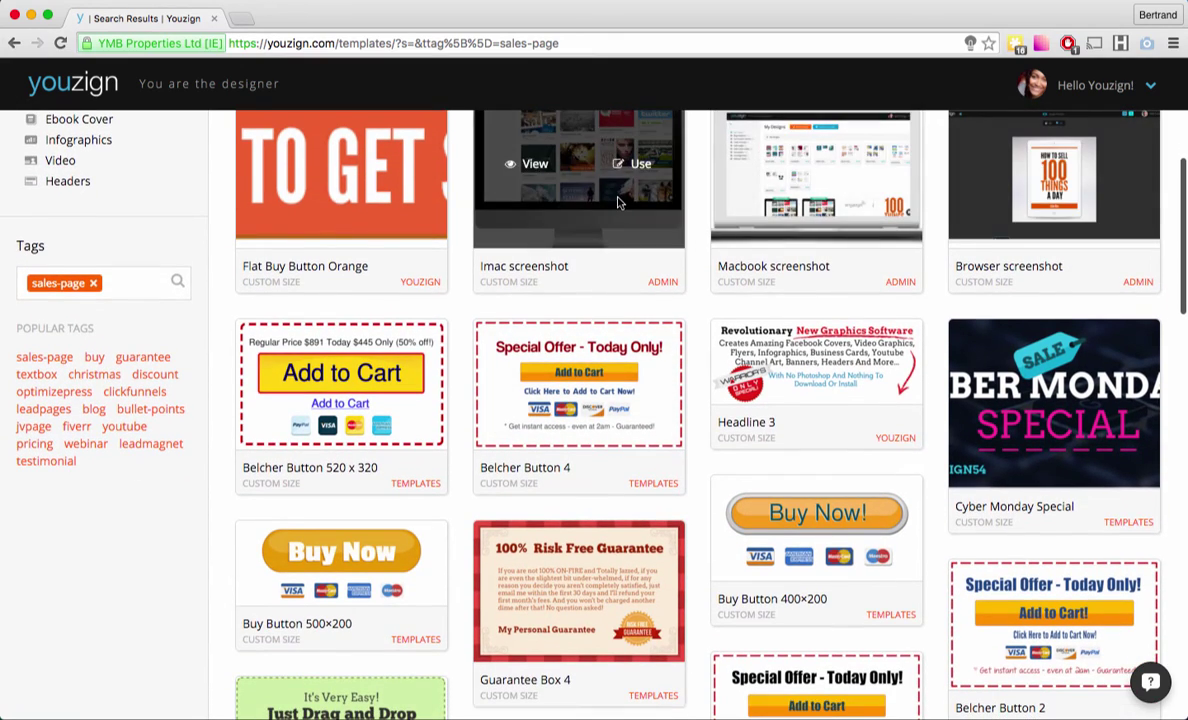
pyautogui.scroll(2, 617, 203)
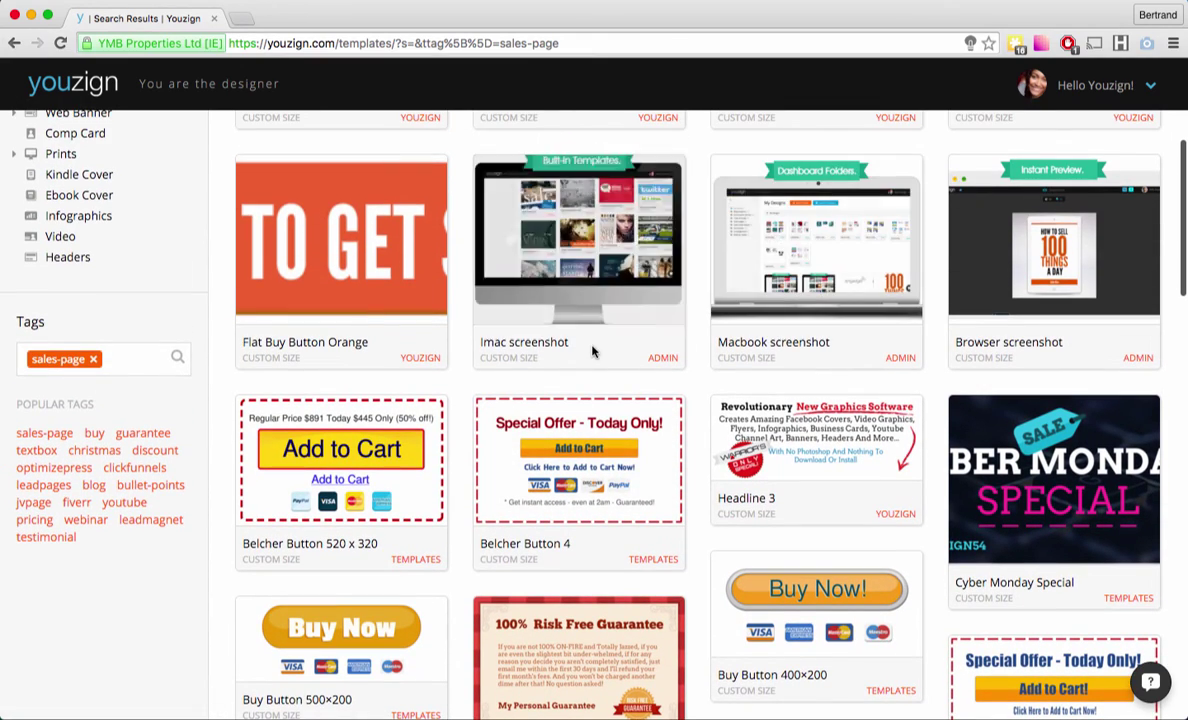
pyautogui.scroll(-2, 593, 348)
pyautogui.scroll(-1, 593, 351)
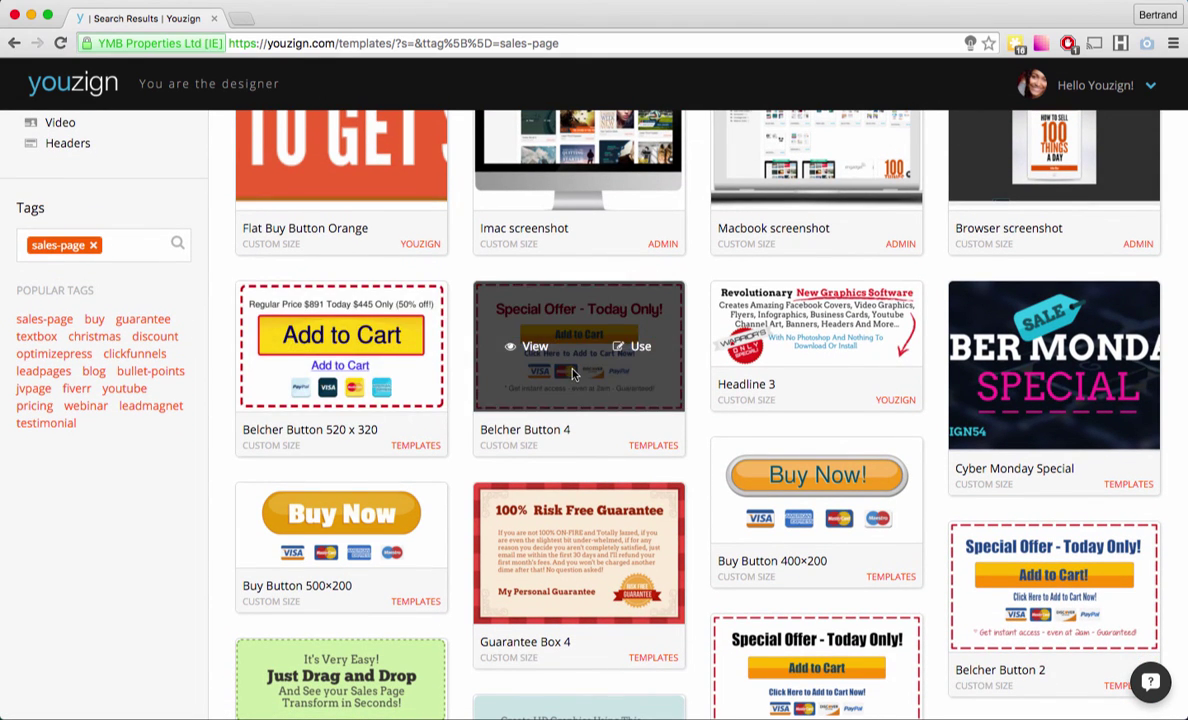
pyautogui.scroll(-5, 580, 350)
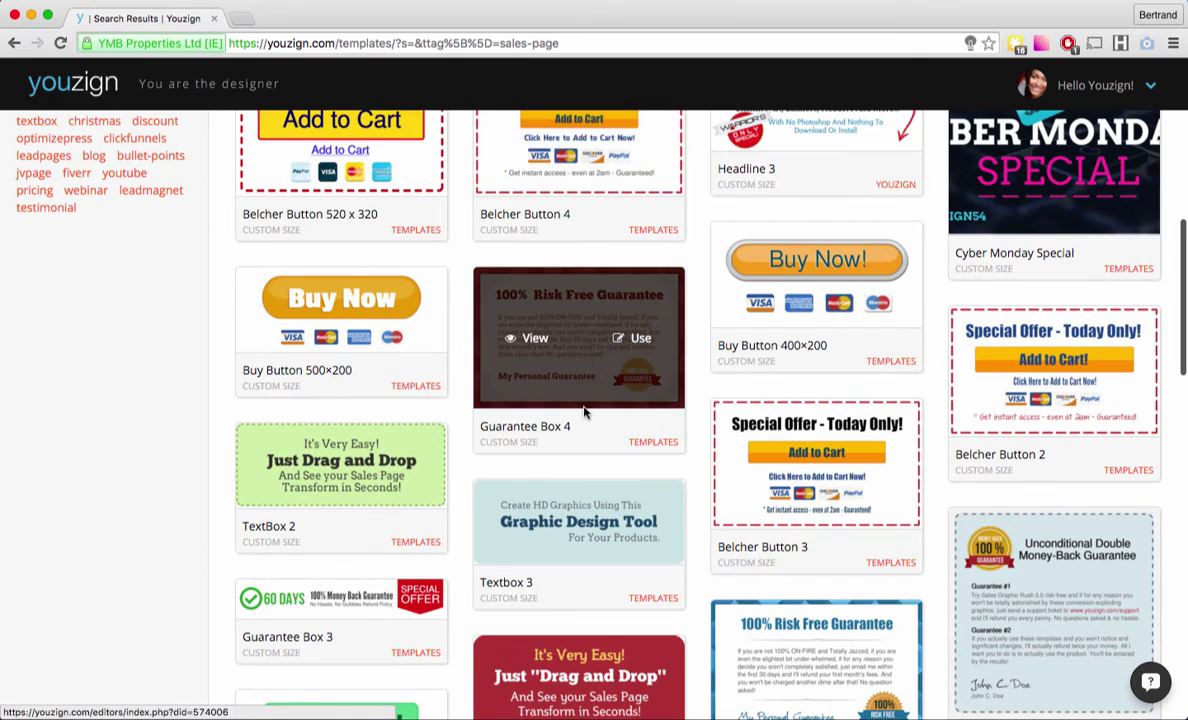
pyautogui.scroll(-7, 578, 375)
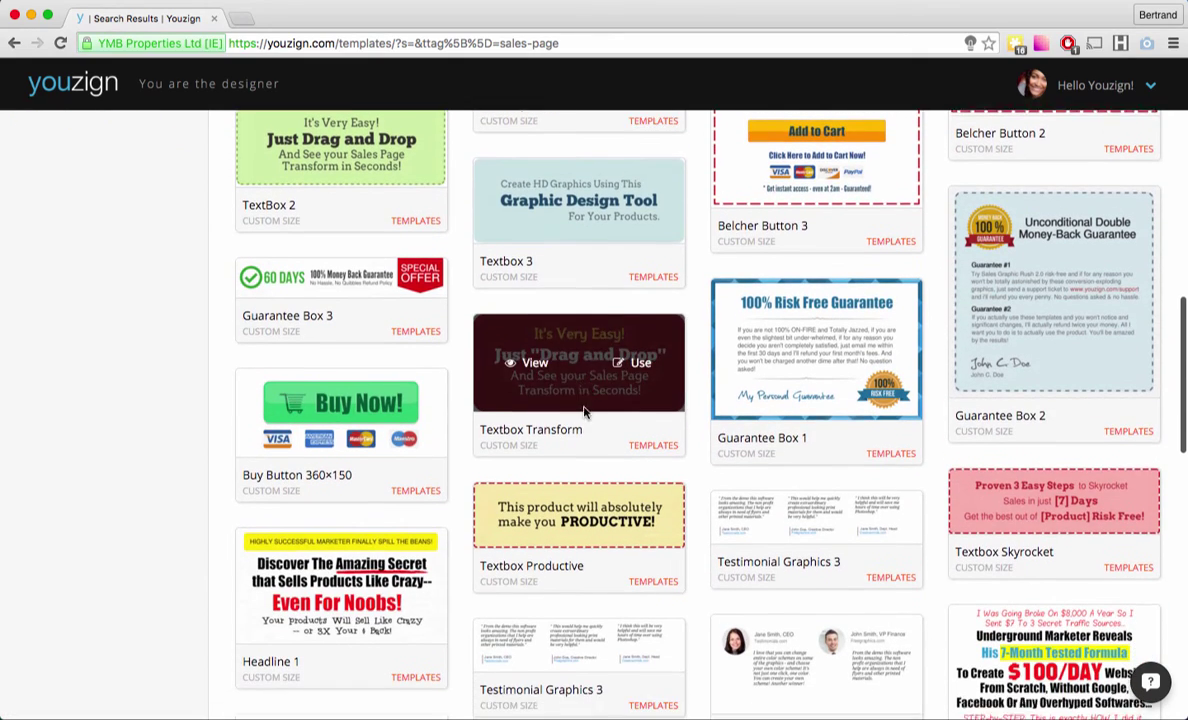
pyautogui.scroll(-4, 640, 420)
pyautogui.scroll(-1, 651, 423)
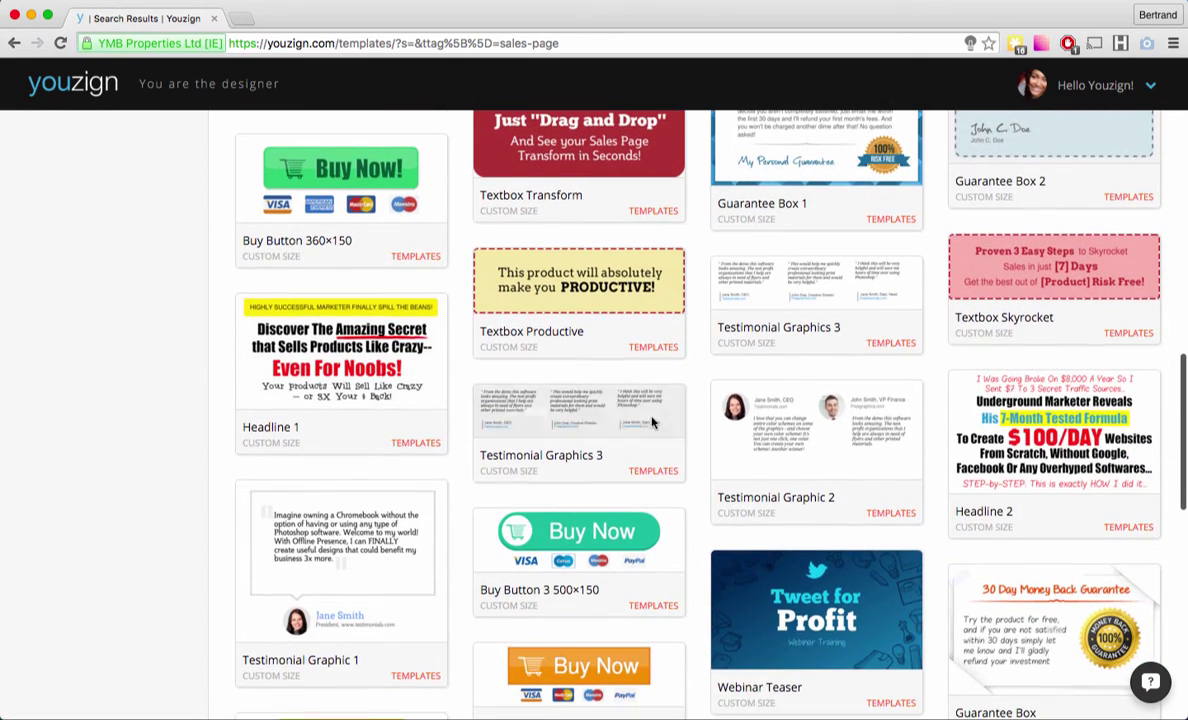
pyautogui.scroll(-8, 745, 443)
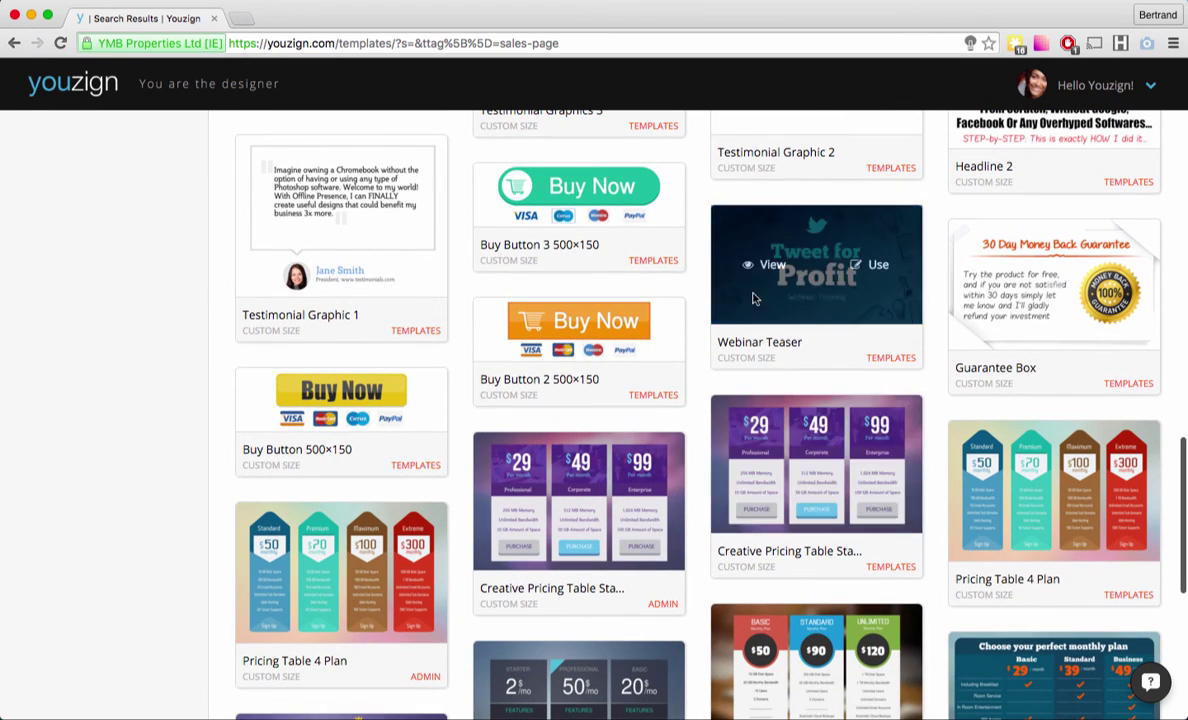
pyautogui.scroll(-2, 766, 490)
pyautogui.scroll(-9, 766, 490)
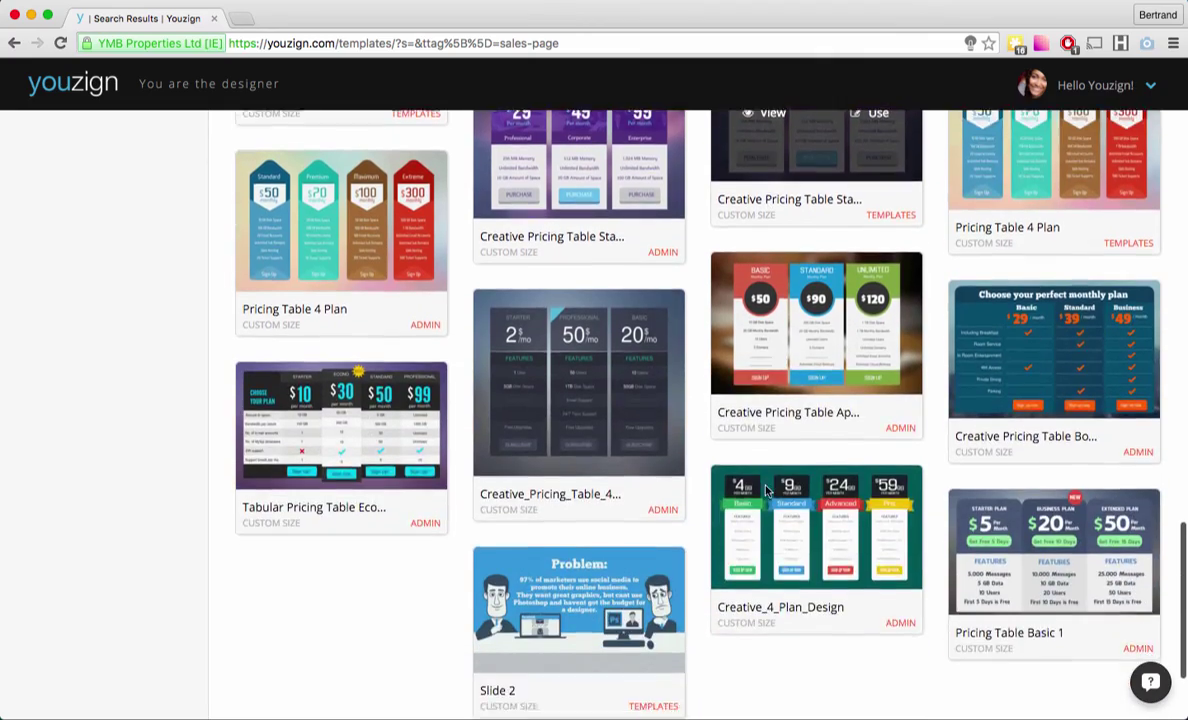
pyautogui.scroll(20, 733, 420)
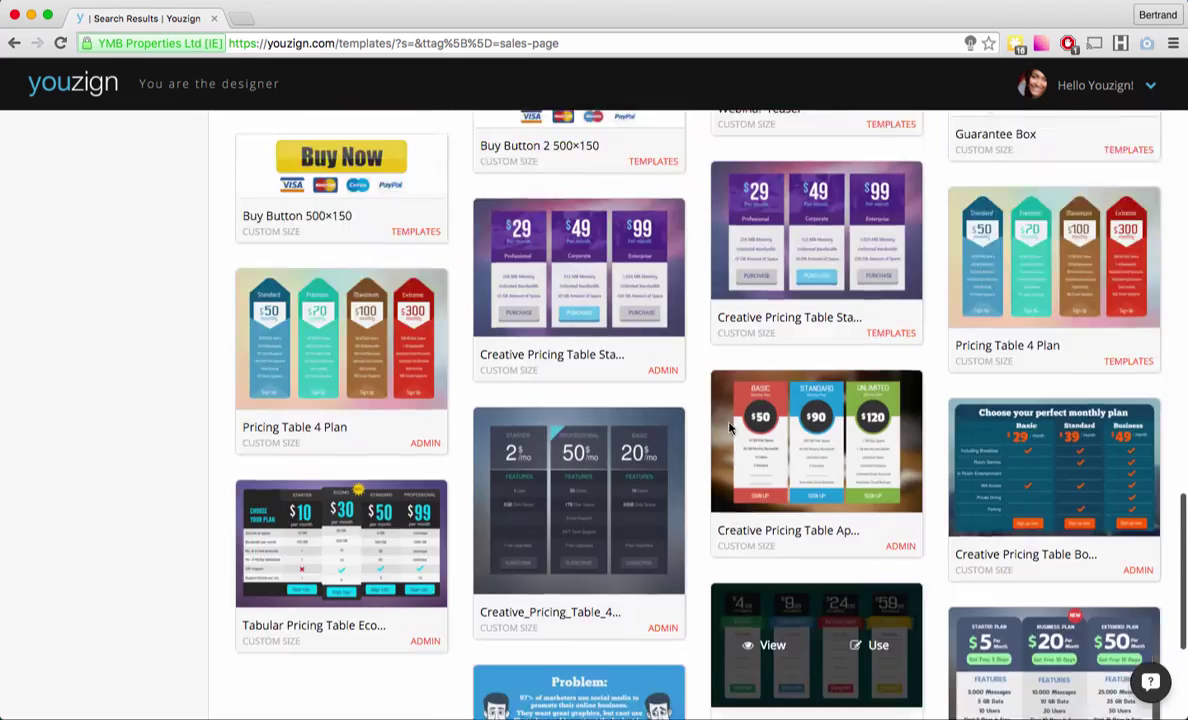
pyautogui.scroll(3, 730, 428)
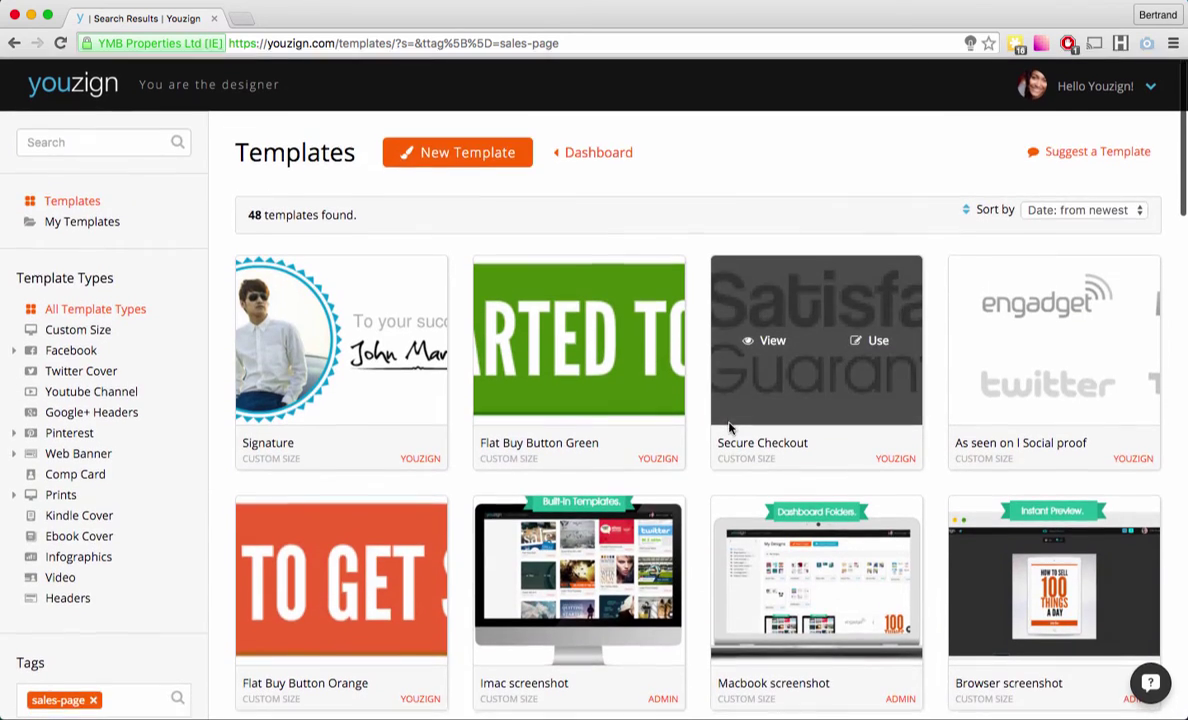
pyautogui.scroll(-1, 730, 428)
pyautogui.scroll(-1, 730, 428)
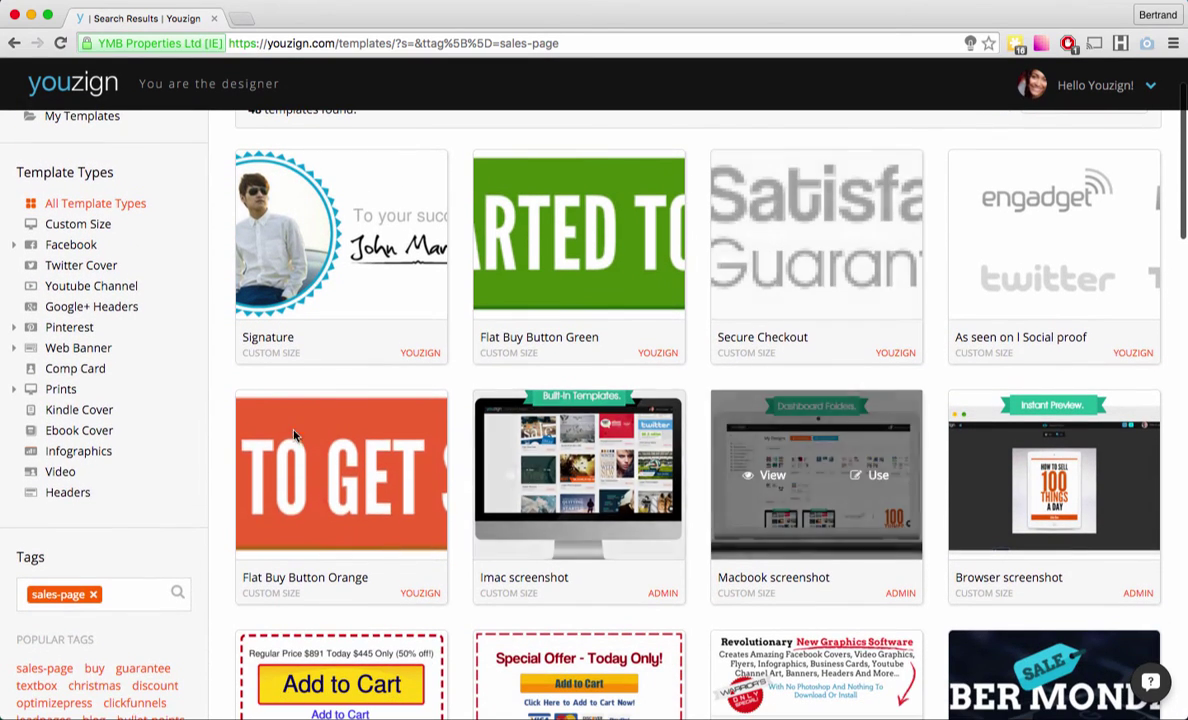
# Replace the sales-page tag filter with the christmas tag, showing 26 templates
pyautogui.click(97, 596)
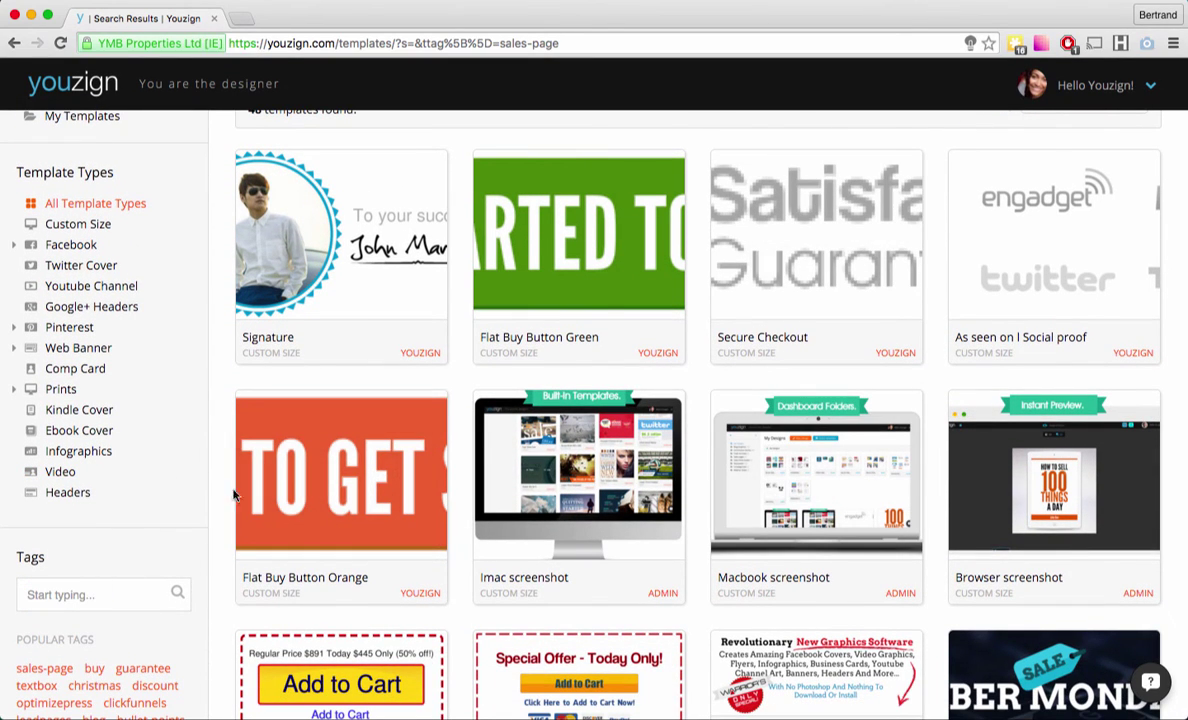
pyautogui.moveTo(337, 407)
pyautogui.scroll(-2, 300, 610)
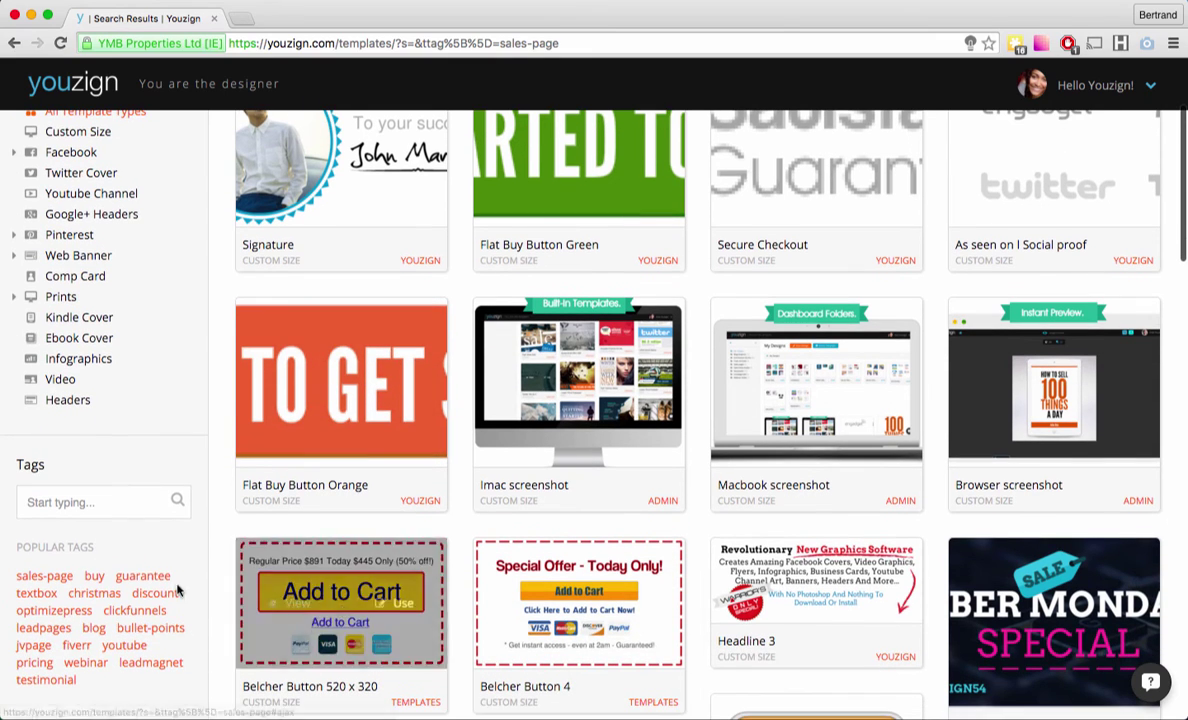
pyautogui.click(94, 593)
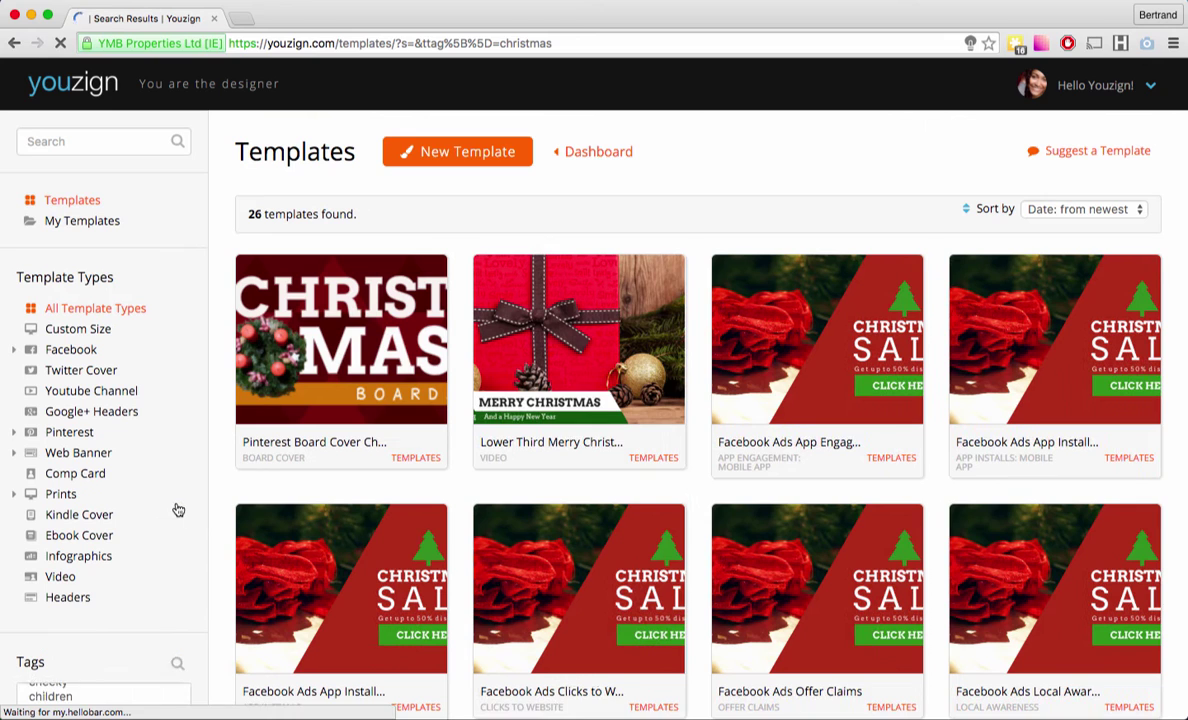
# Scroll through the christmas templates, then clear the christmas tag chip
pyautogui.scroll(-15, 453, 487)
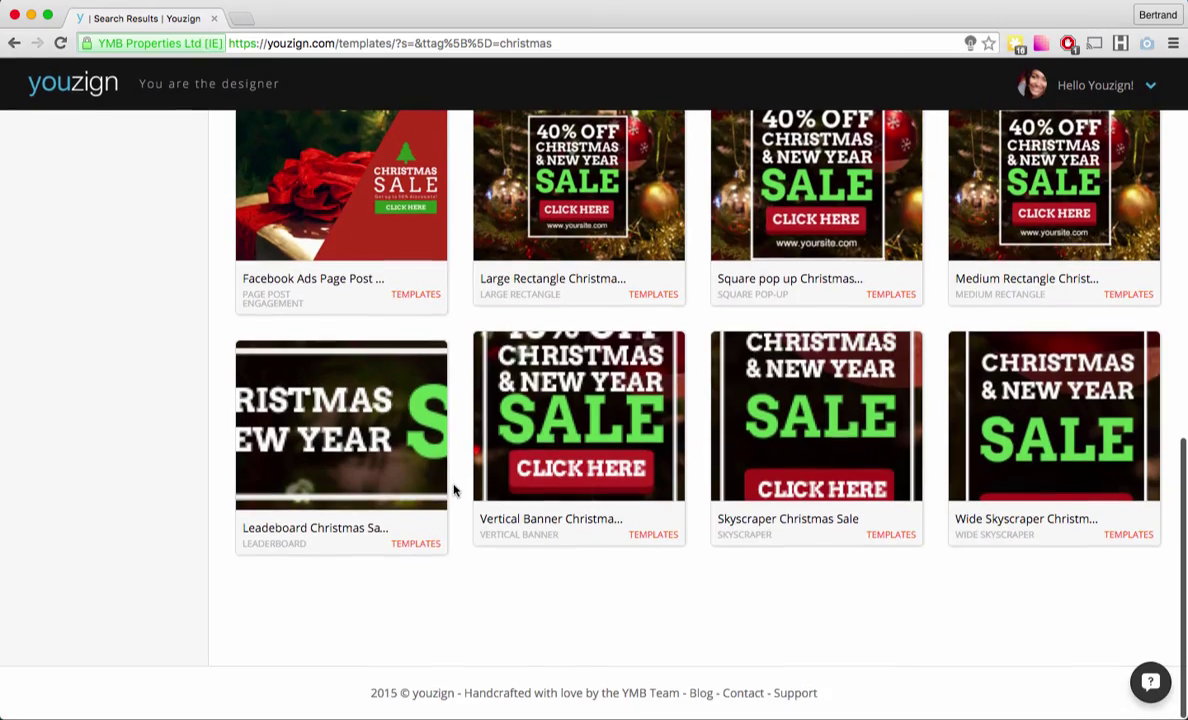
pyautogui.scroll(-4, 479, 441)
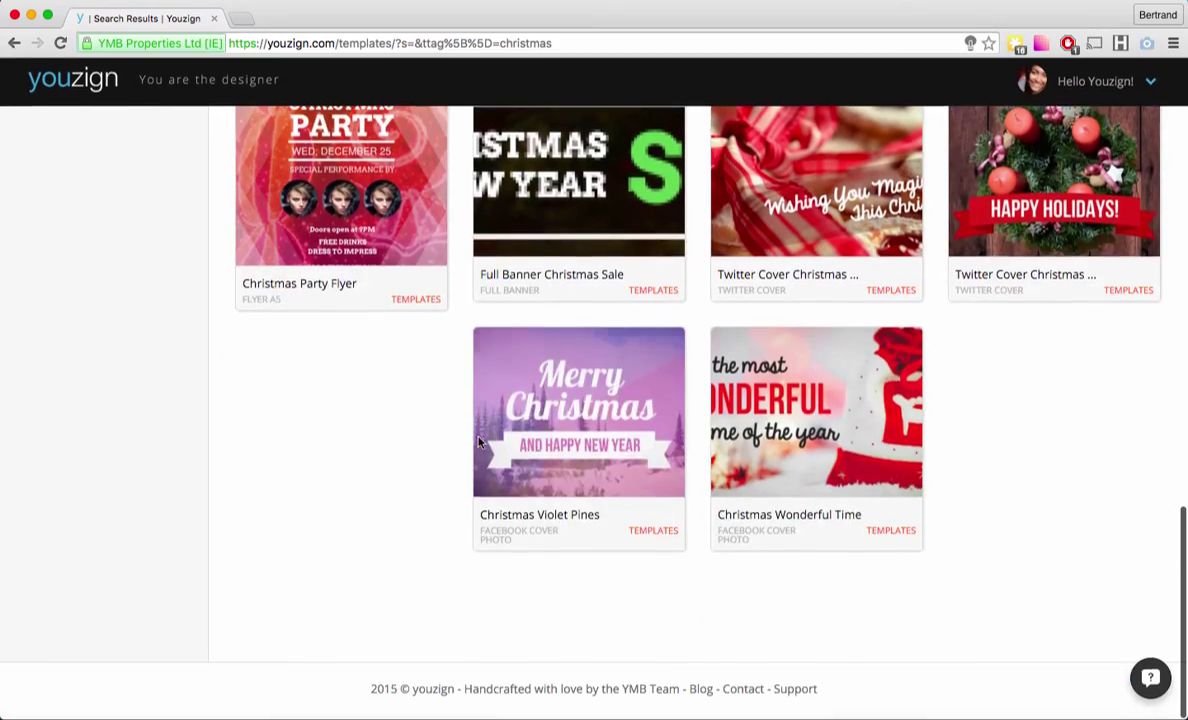
pyautogui.scroll(8, 479, 441)
pyautogui.scroll(4, 479, 441)
pyautogui.scroll(-2, 240, 485)
pyautogui.click(90, 492)
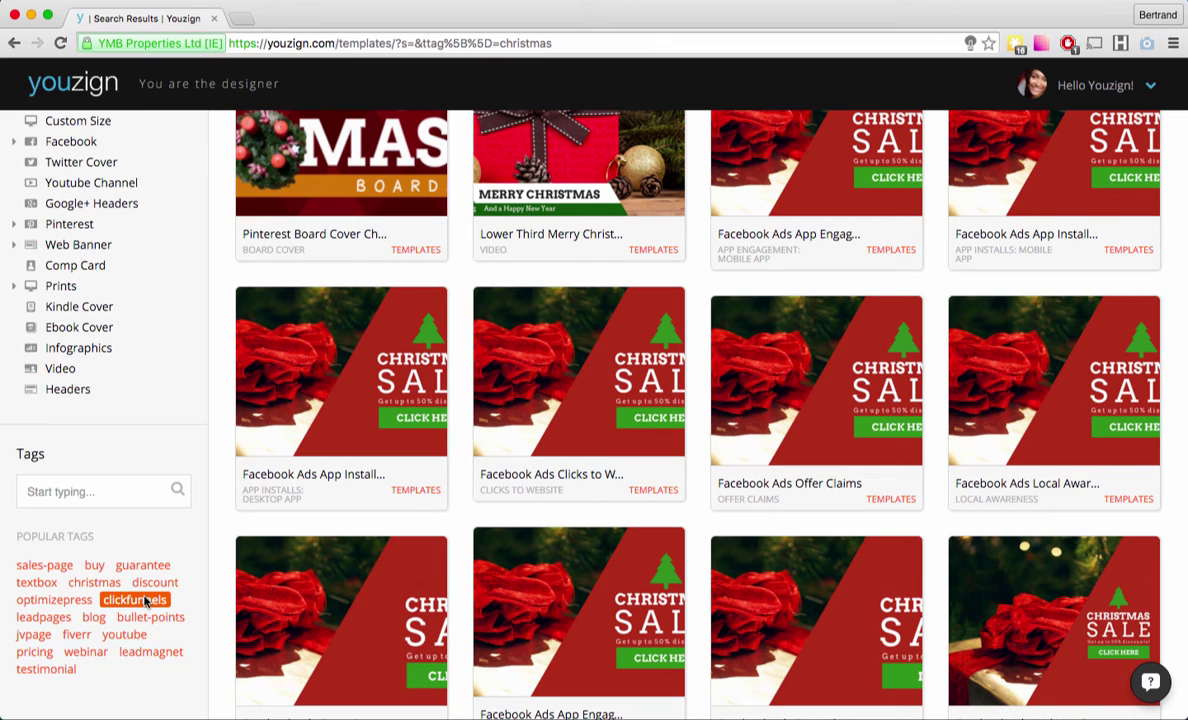
# Filter by the leadmagnet tag and look over its seven ebook covers, like Double Your Sales
pyautogui.click(160, 655)
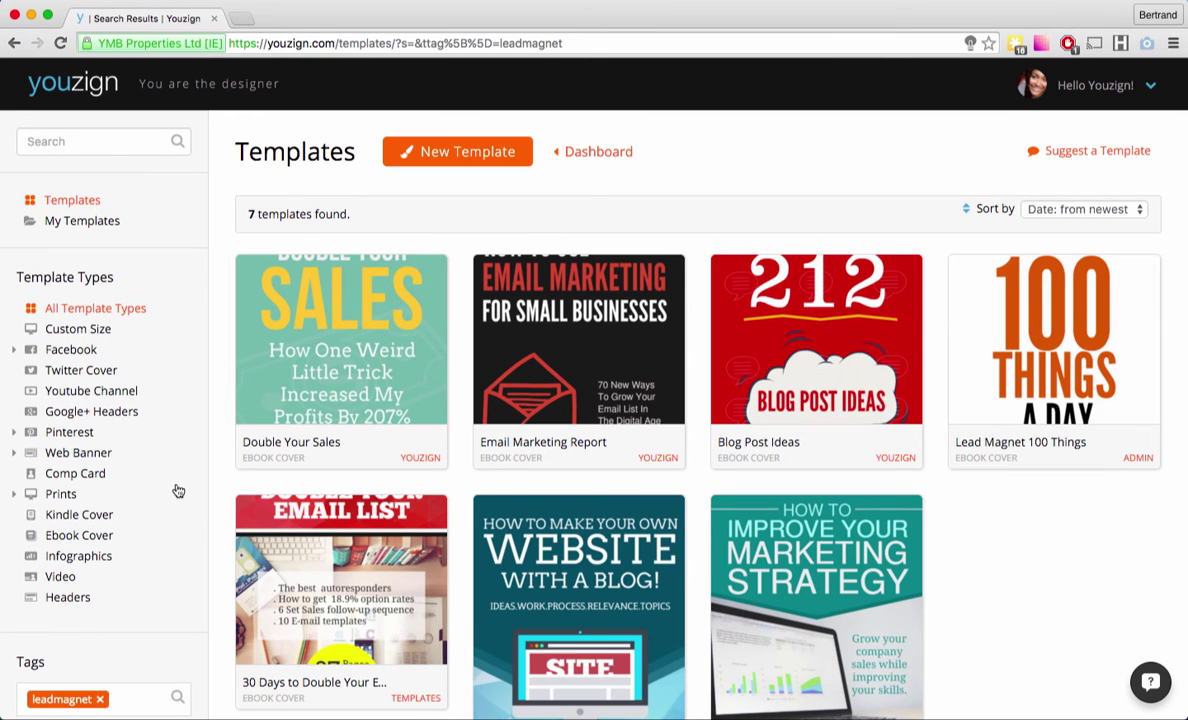
pyautogui.scroll(-1, 364, 345)
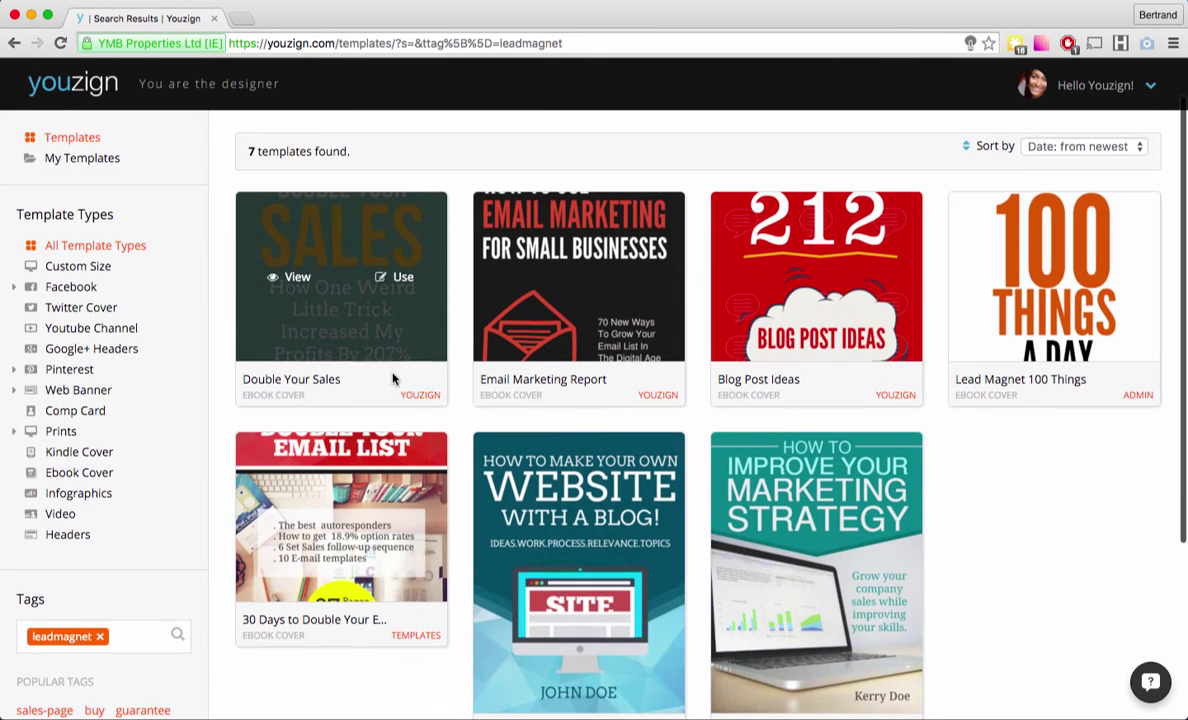
pyautogui.moveTo(562, 331)
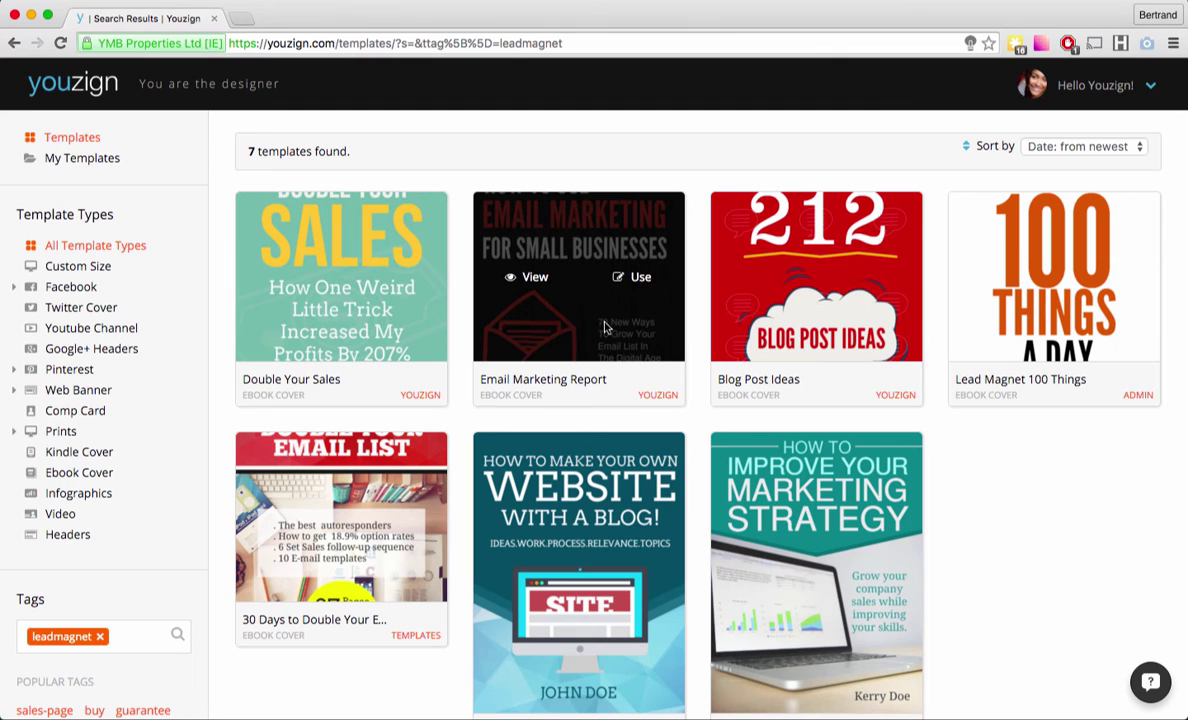
pyautogui.scroll(-1, 614, 358)
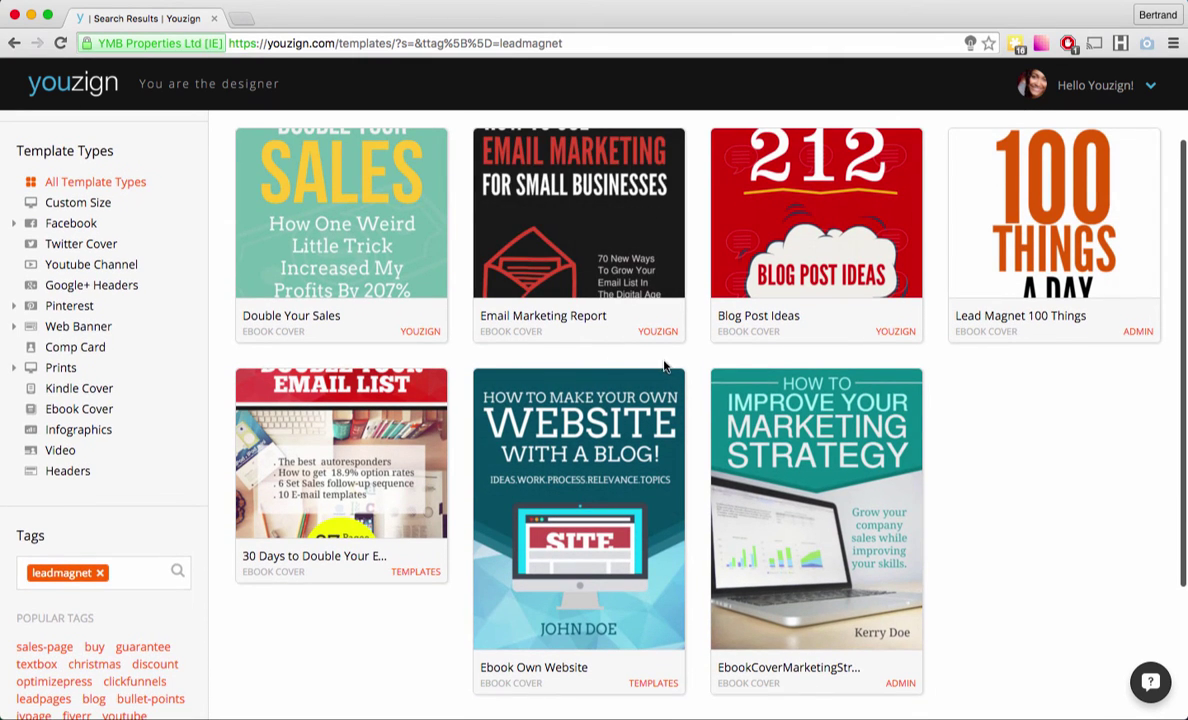
pyautogui.moveTo(578, 217)
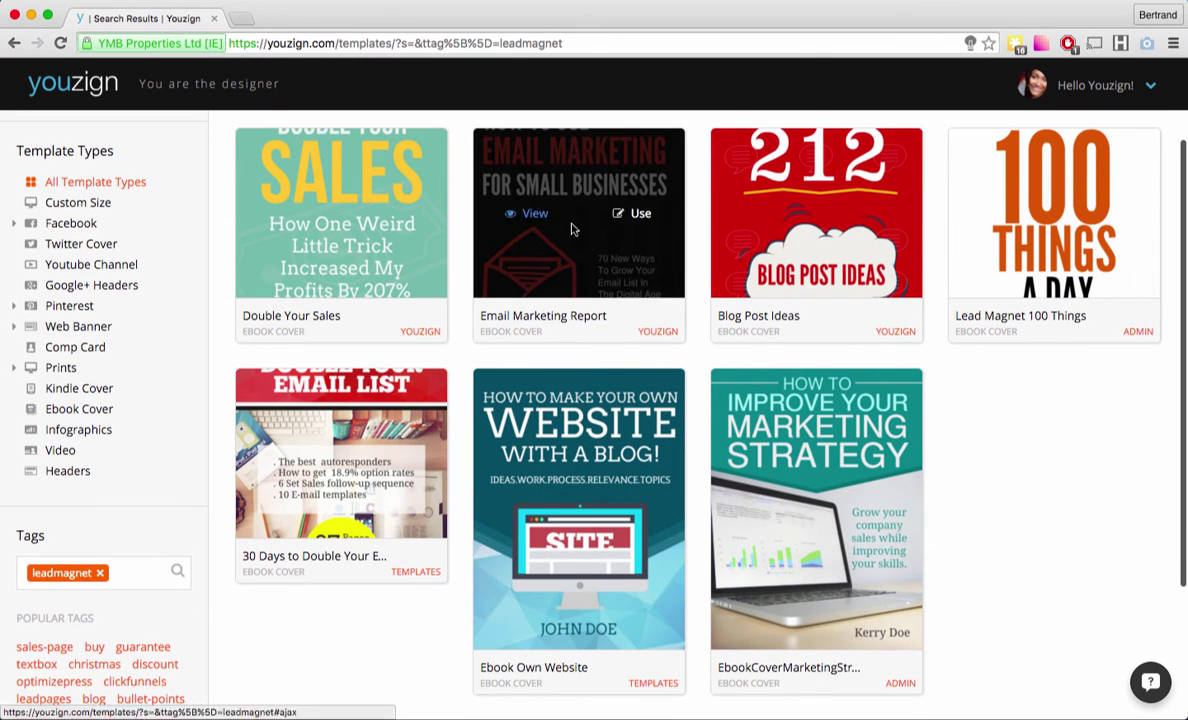
pyautogui.moveTo(330, 250)
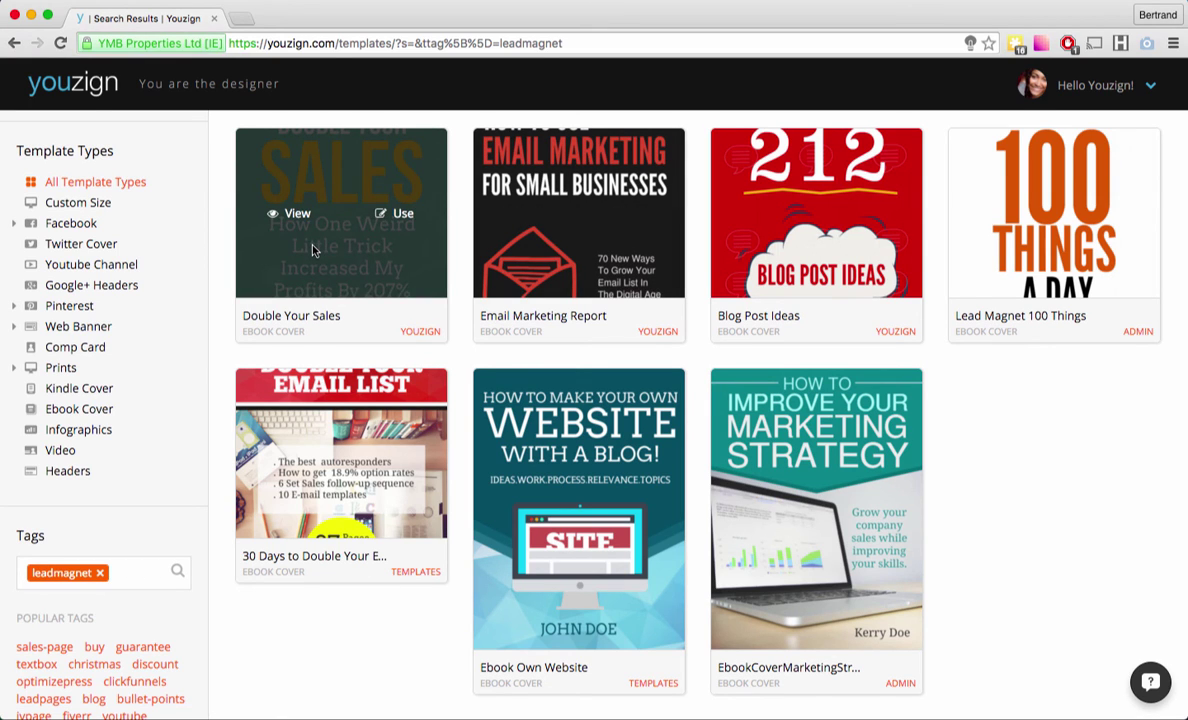
pyautogui.moveTo(764, 280)
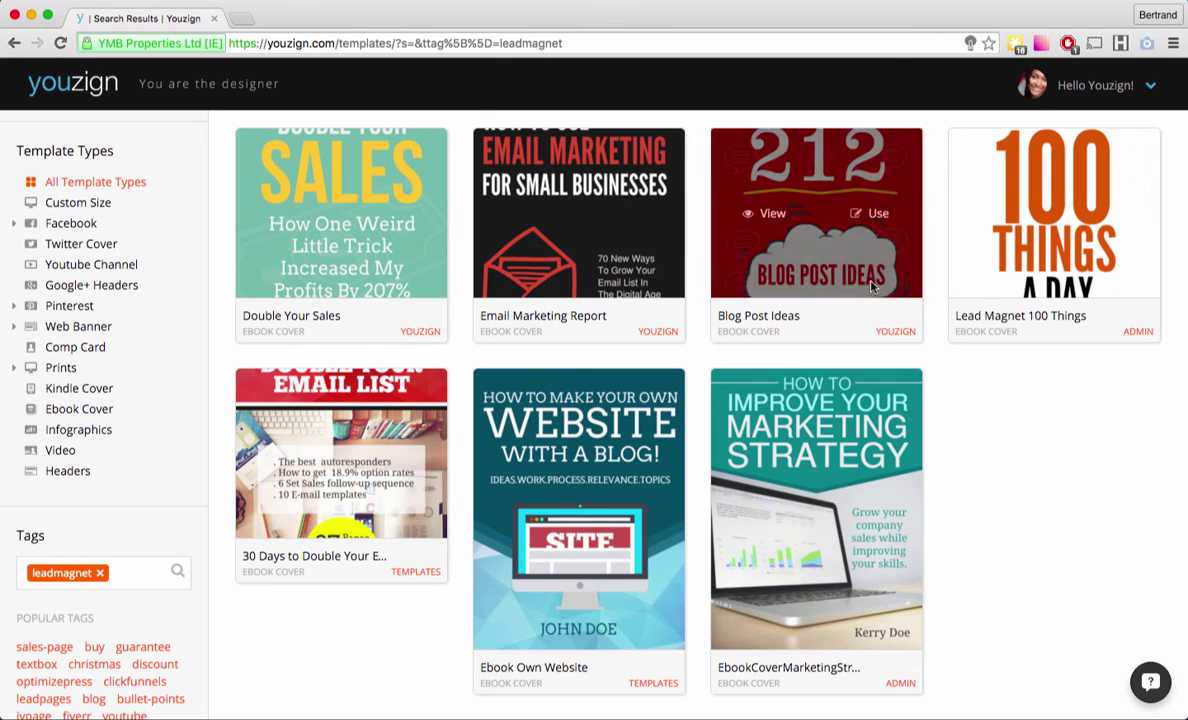
pyautogui.moveTo(1065, 260)
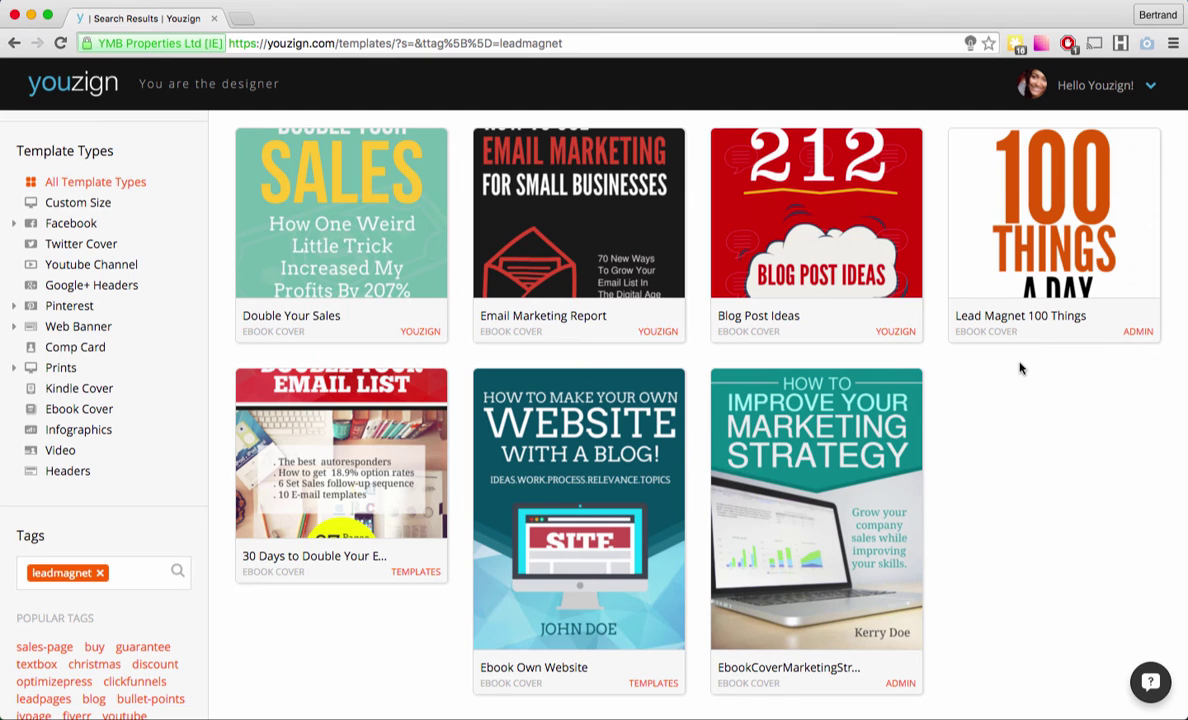
pyautogui.moveTo(1019, 240)
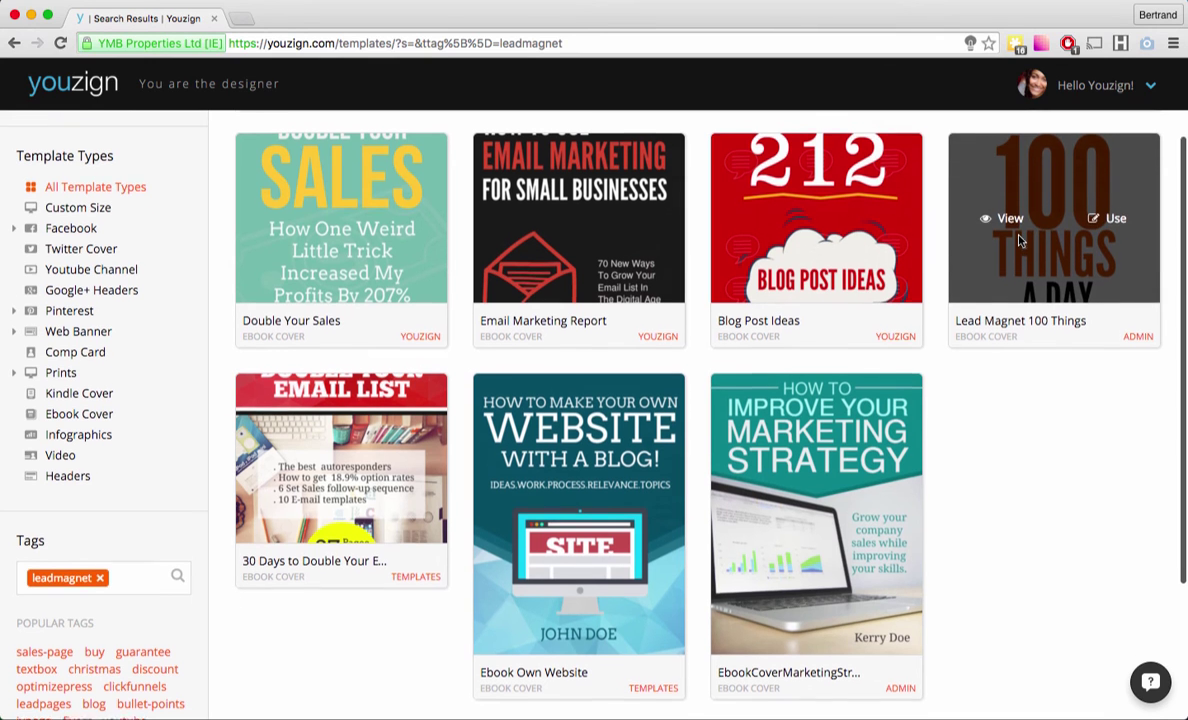